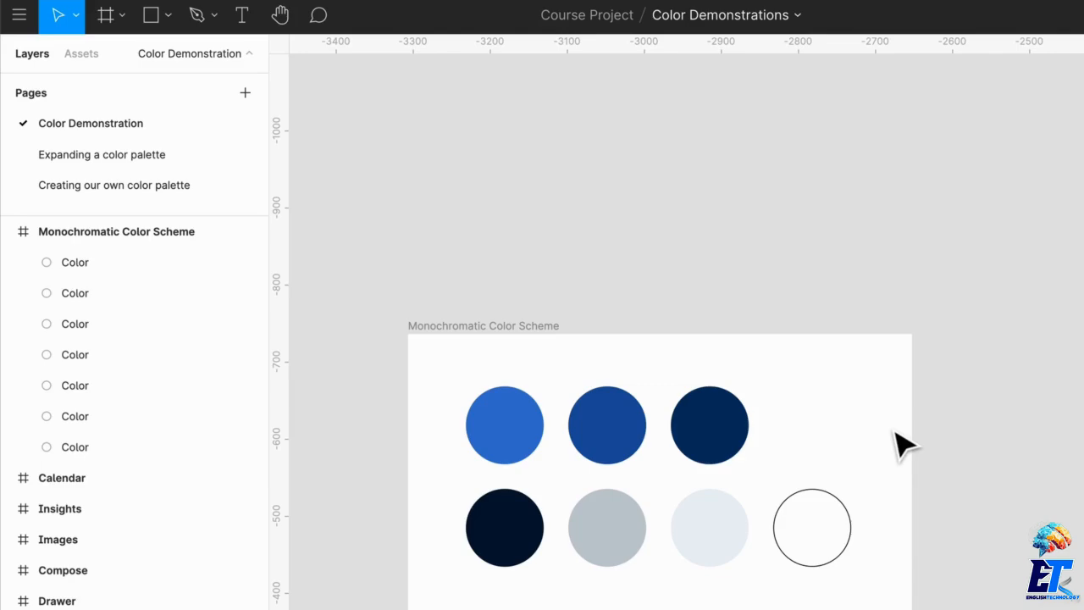
- Create a color style named "Primary / Blue 01" from the fill of the lightest blue circle in the Monochromatic Color Scheme frame
scroll(770, 405, "up", 4)
scroll(769, 405, "left", 1)
scroll(899, 442, "up", 1)
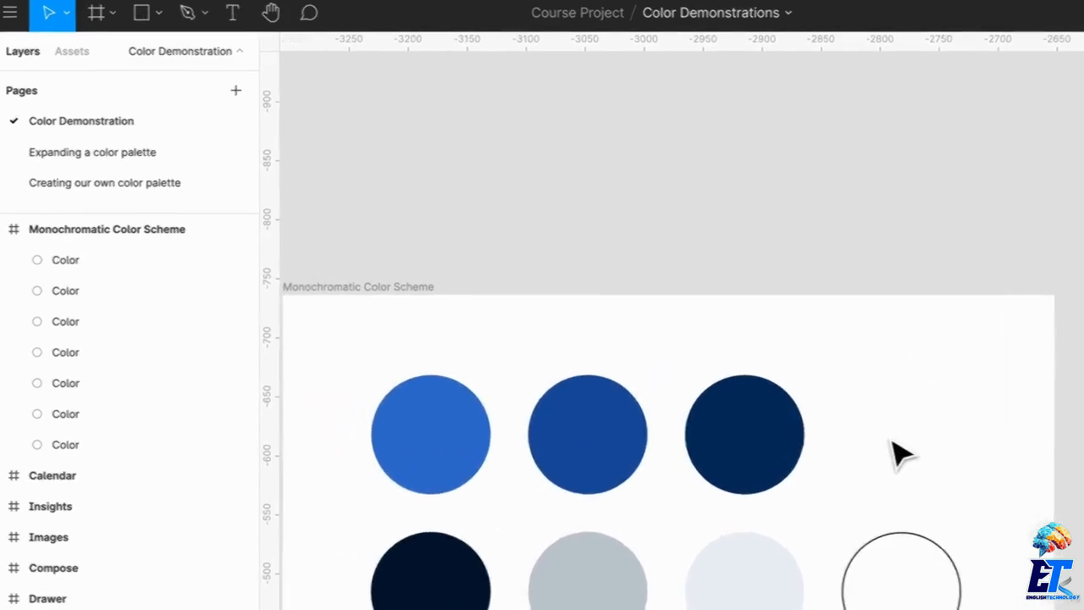
scroll(896, 519, "up", 2)
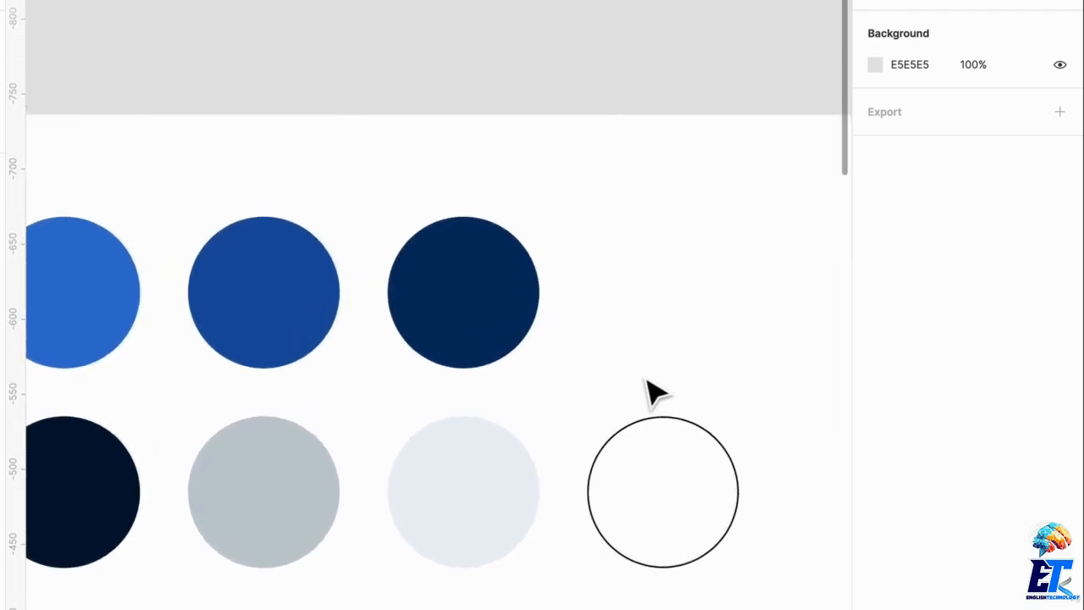
scroll(652, 391, "left", 3)
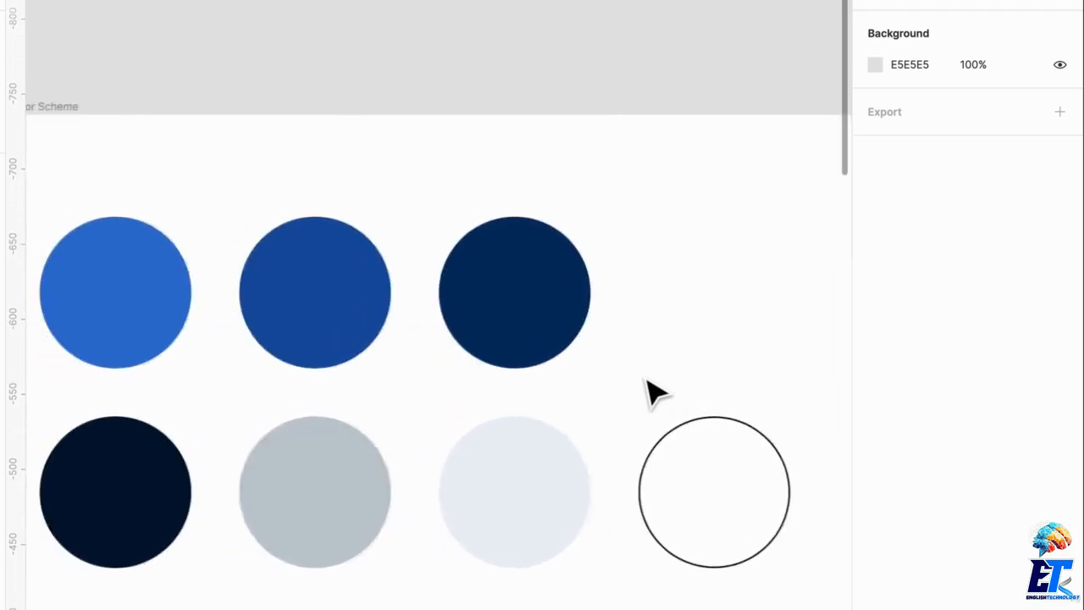
left_click(121, 293)
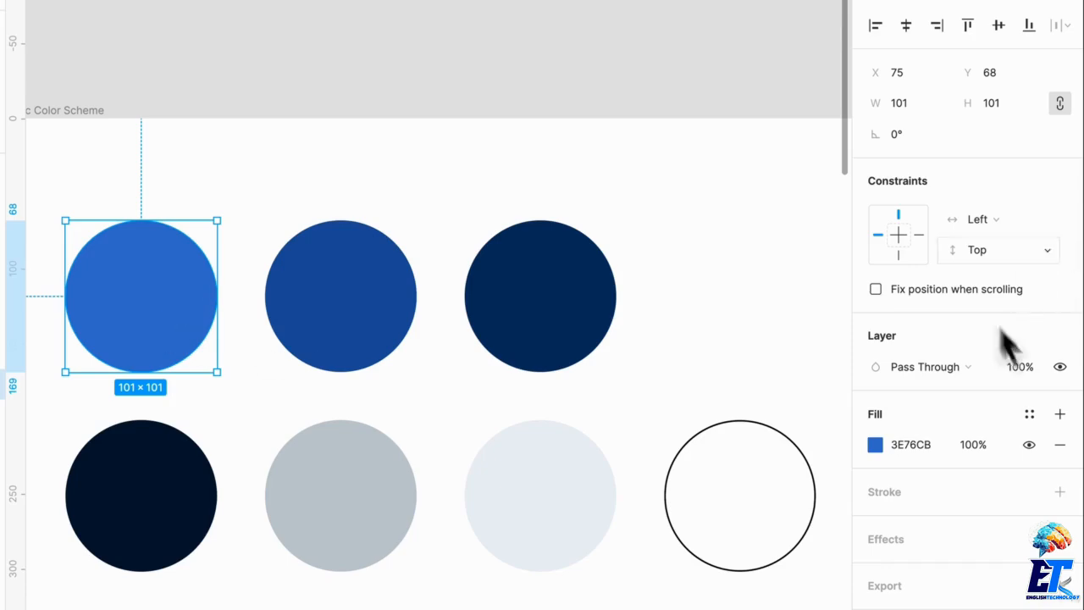
left_click(1030, 415)
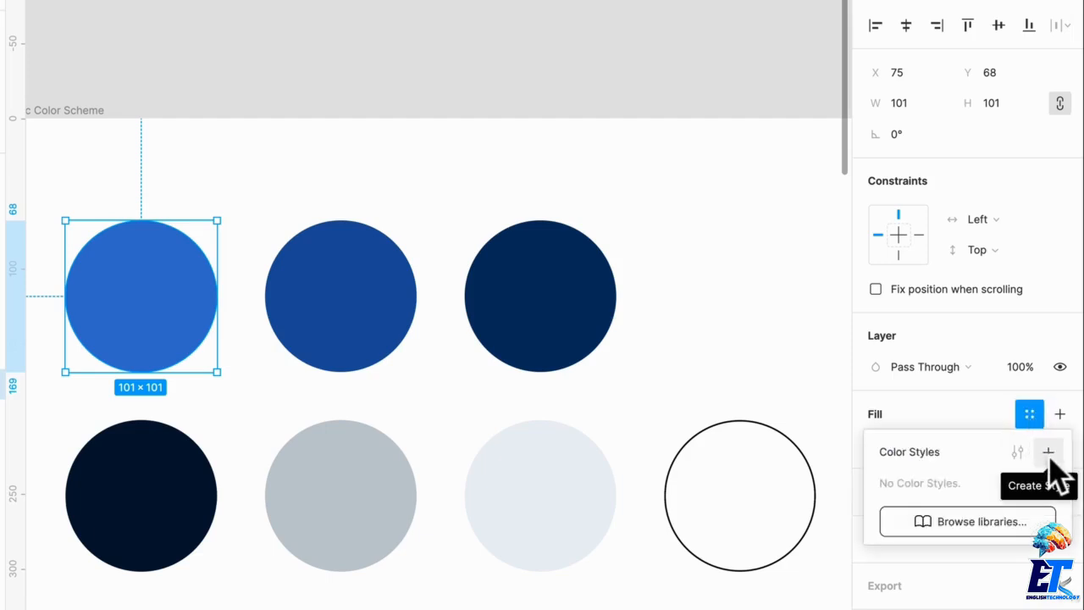
left_click(1048, 453)
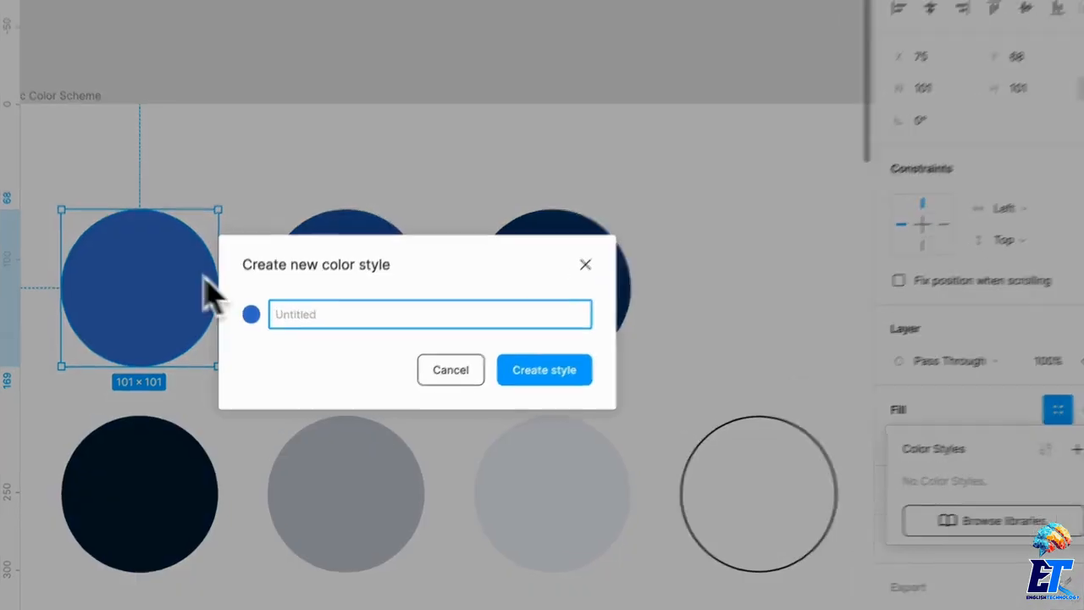
type("Blue 01")
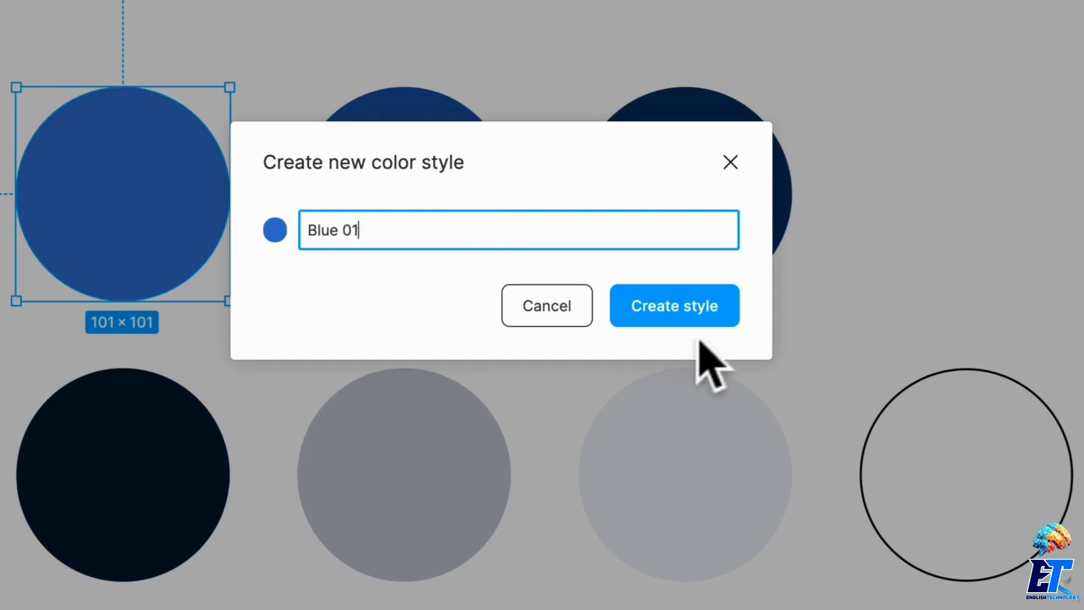
key("Home")
type("Primary")
key("BackSpace")
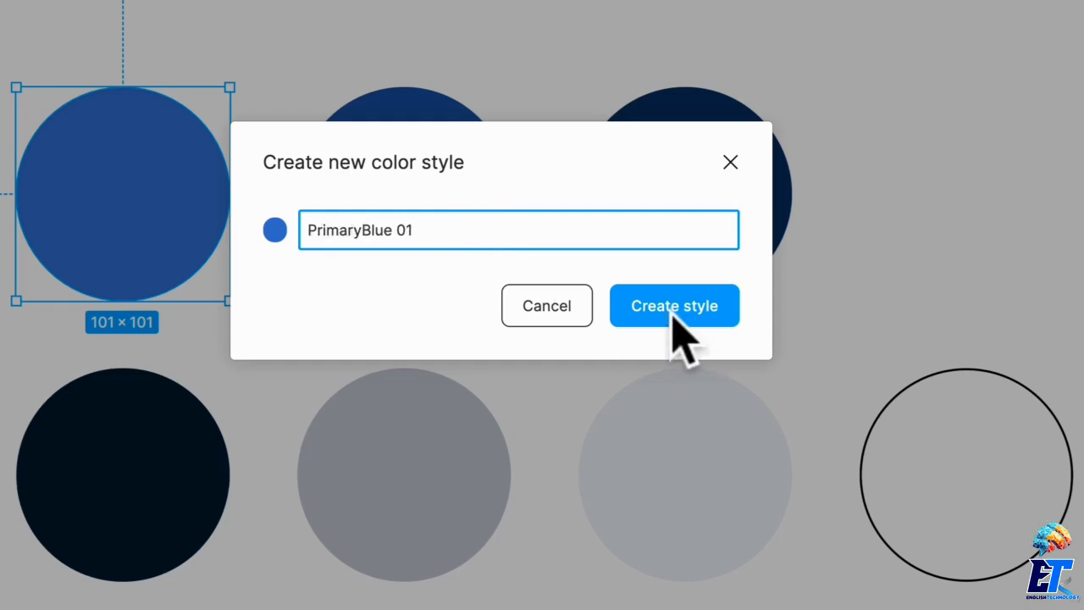
type("/")
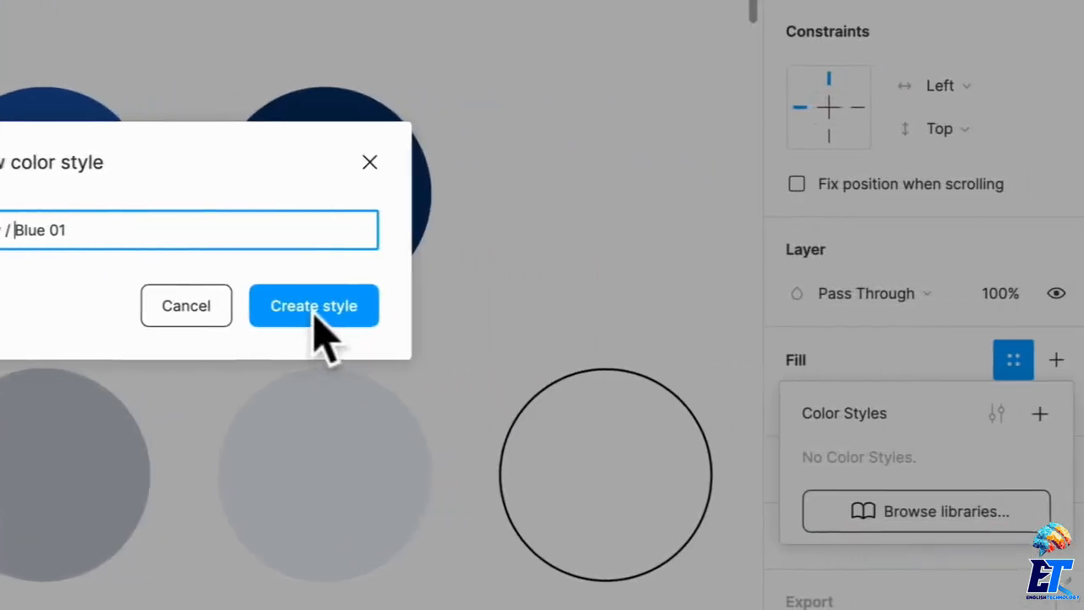
left_click(652, 313)
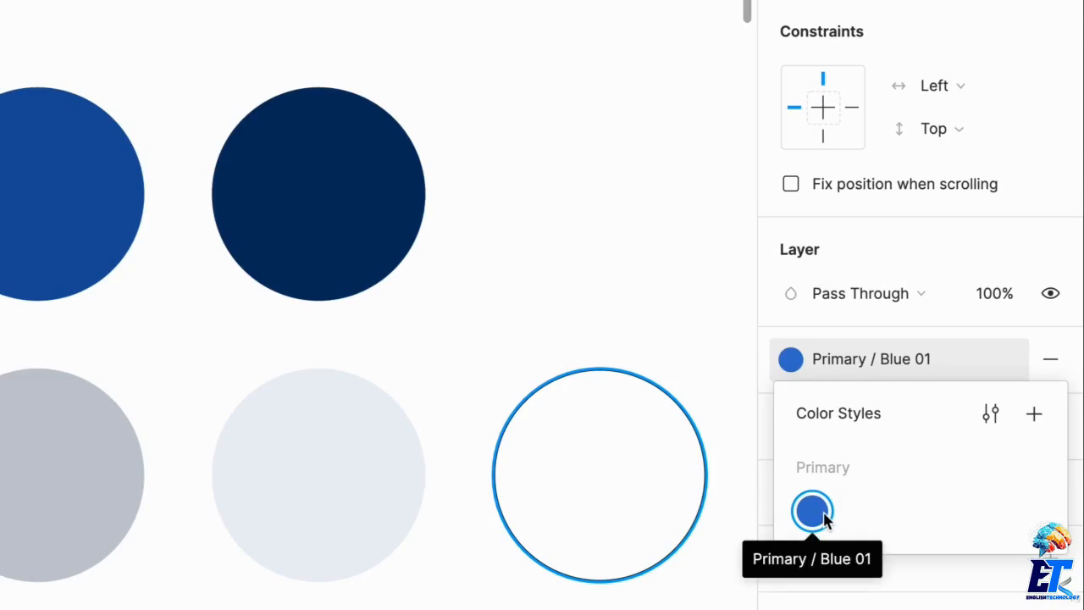
- Create a color style named "Primary / Blue 02" from the fill of the middle blue circle in the upper row
left_click(65, 237)
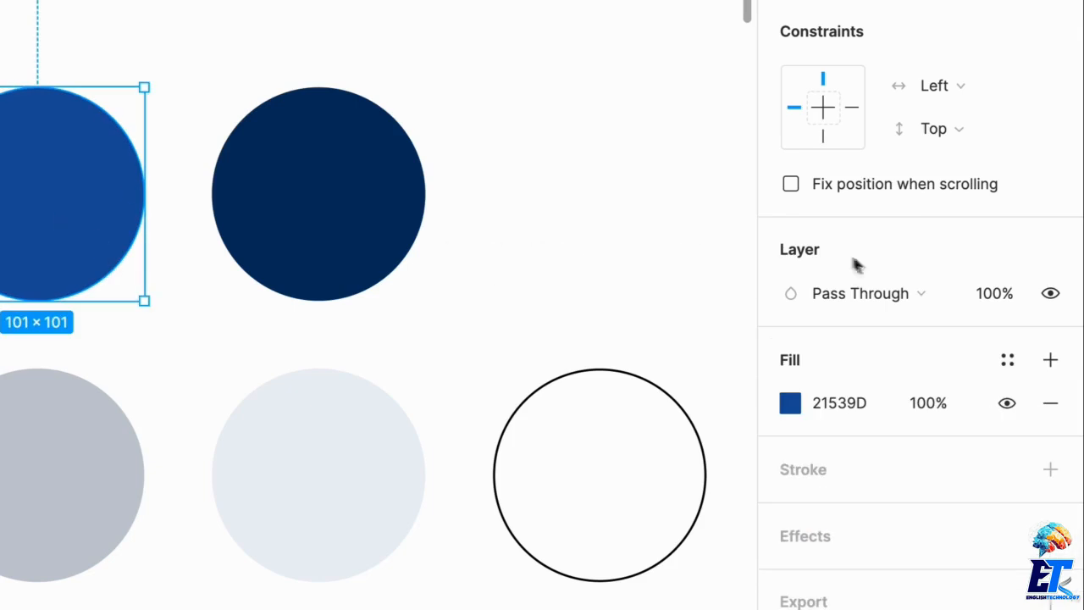
left_click(1008, 359)
left_click(1033, 414)
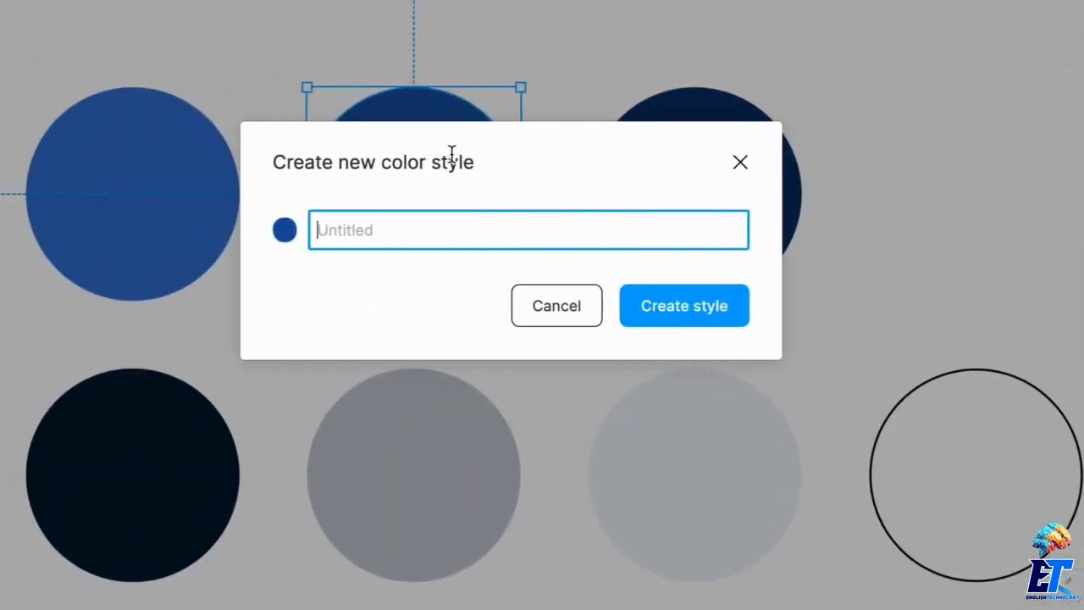
type("Primary / ")
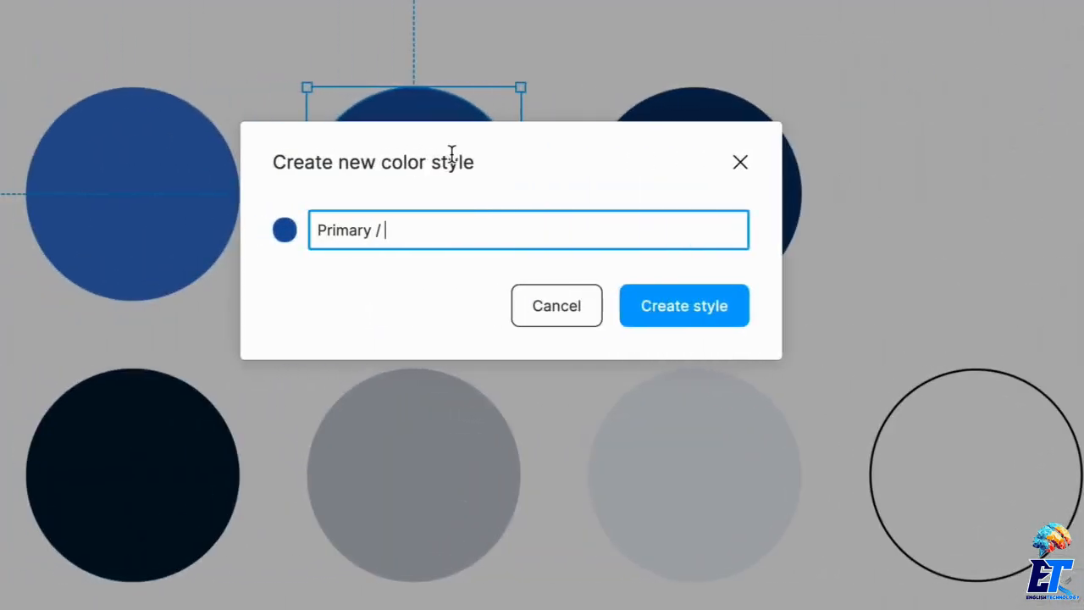
type("Blue 02")
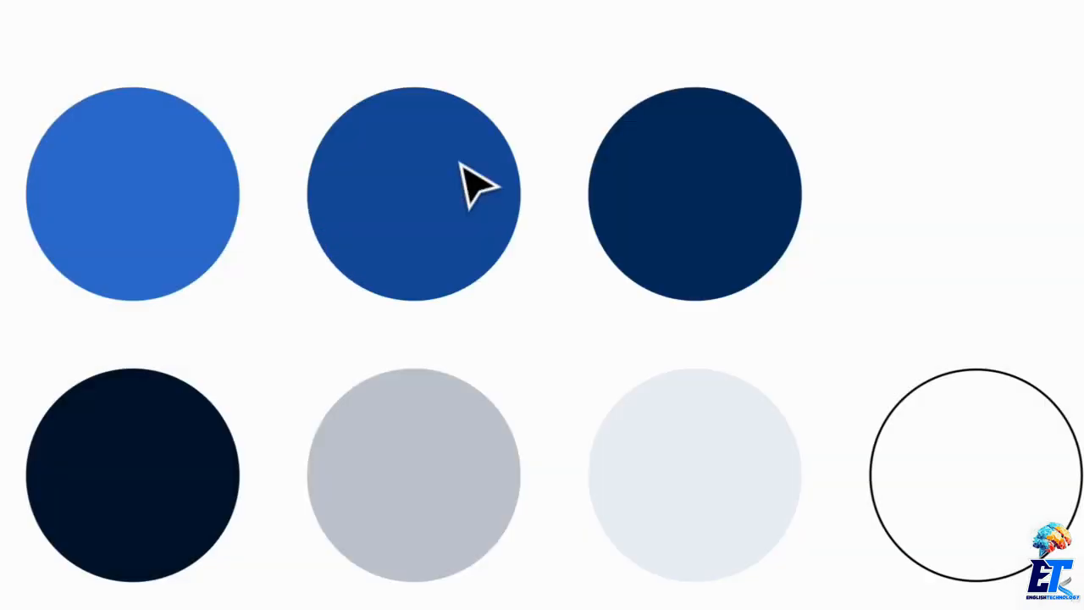
left_click(462, 165)
- Create a color style named "Primary / Blue 03" from the fill of the dark blue circle in the upper row
left_click(770, 171)
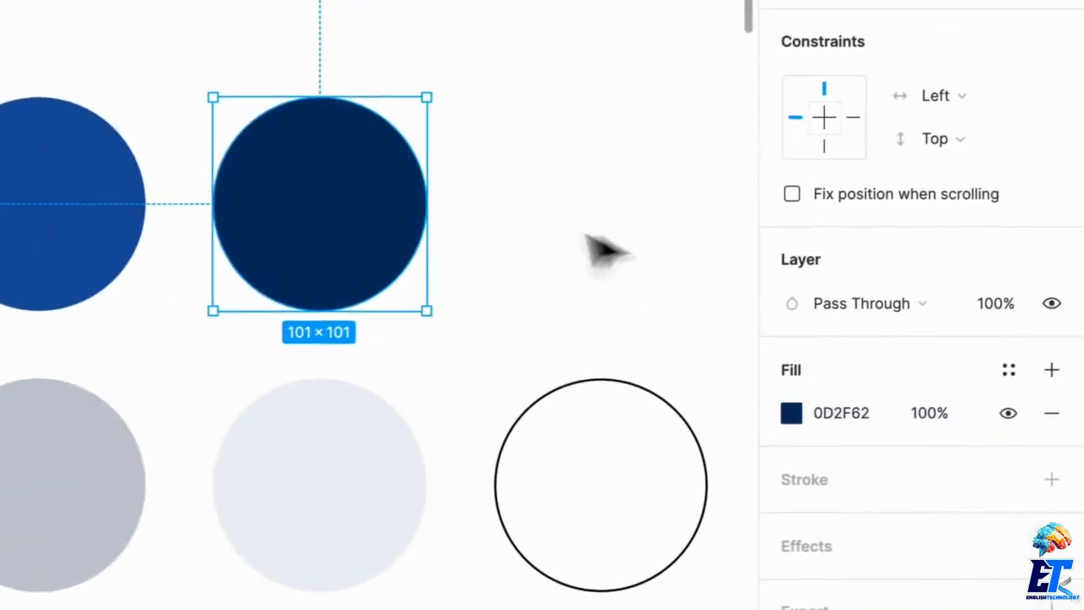
left_click(1007, 370)
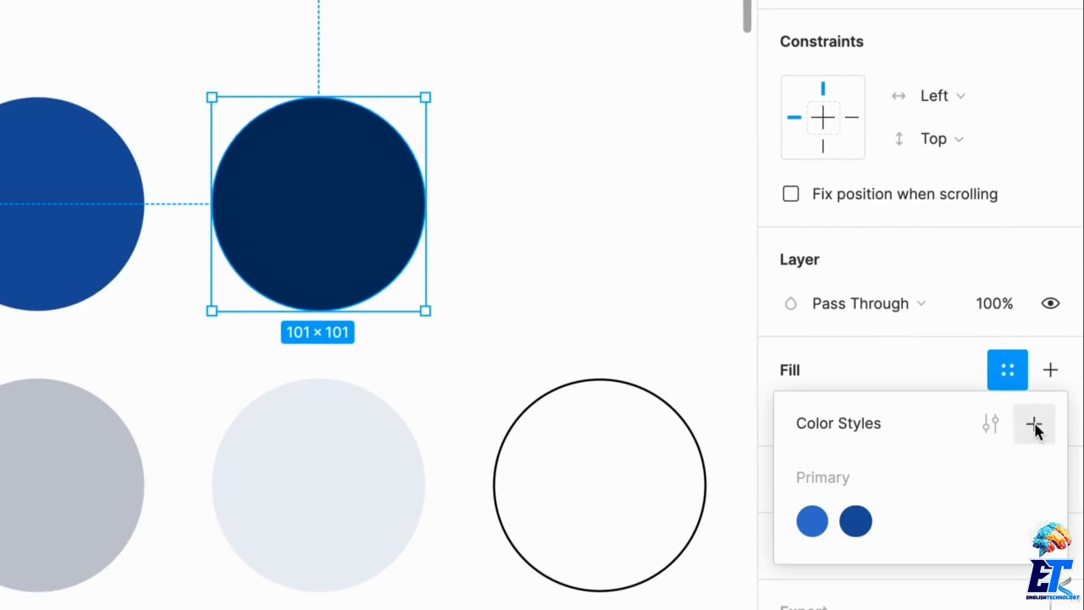
left_click(1035, 424)
type("Primar")
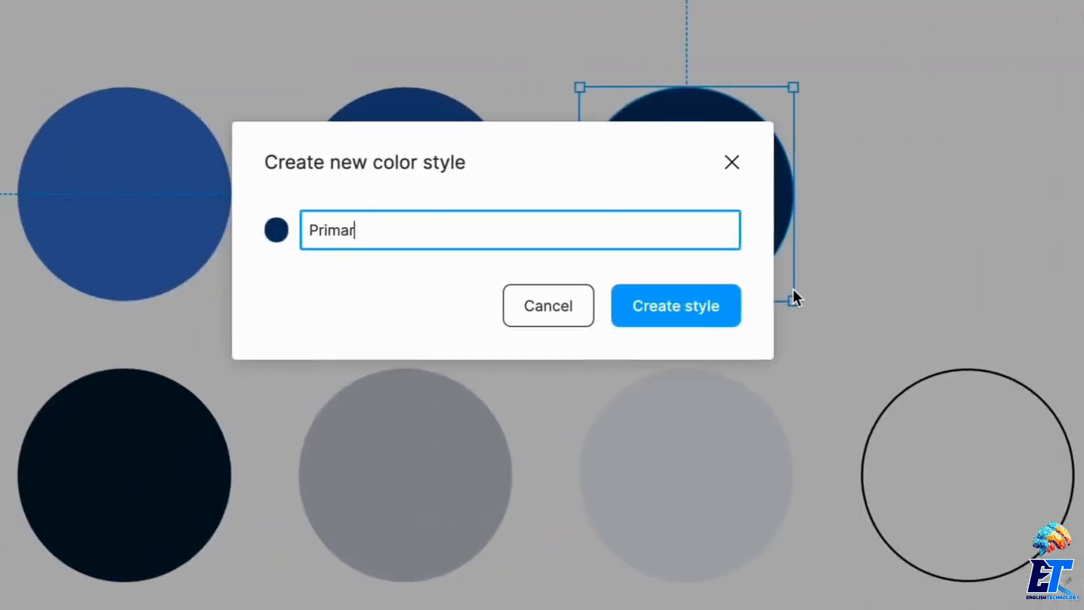
type("y / Blue 0")
key("Return")
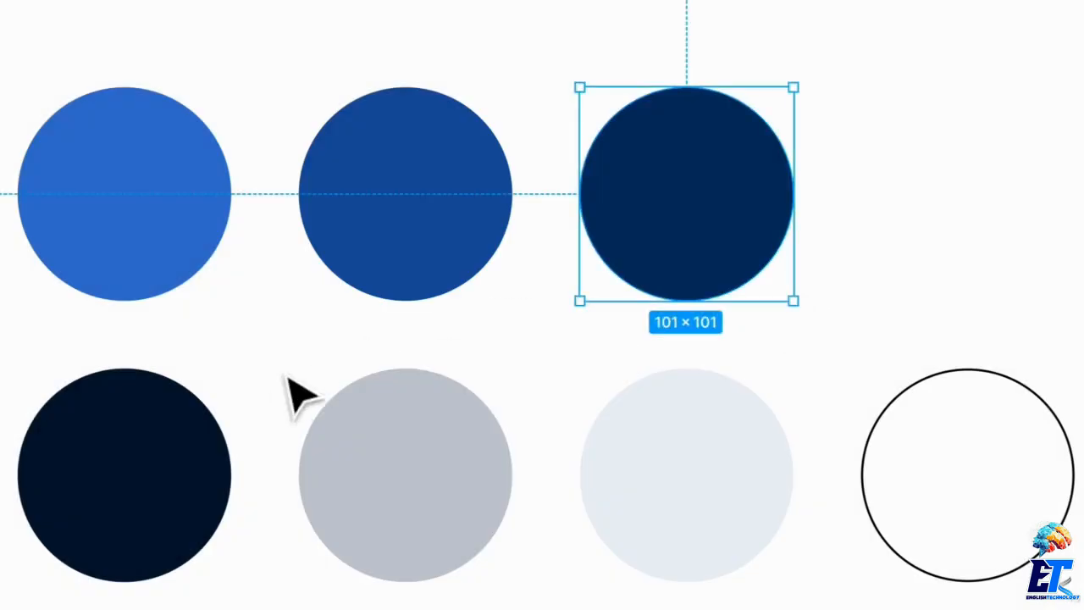
left_click(82, 476)
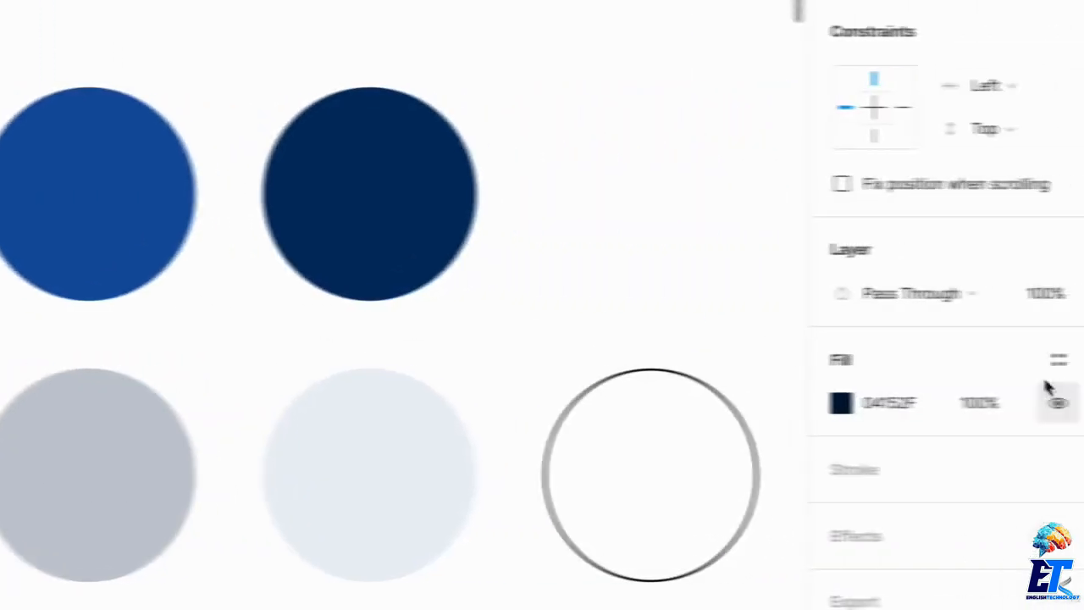
left_click(1006, 362)
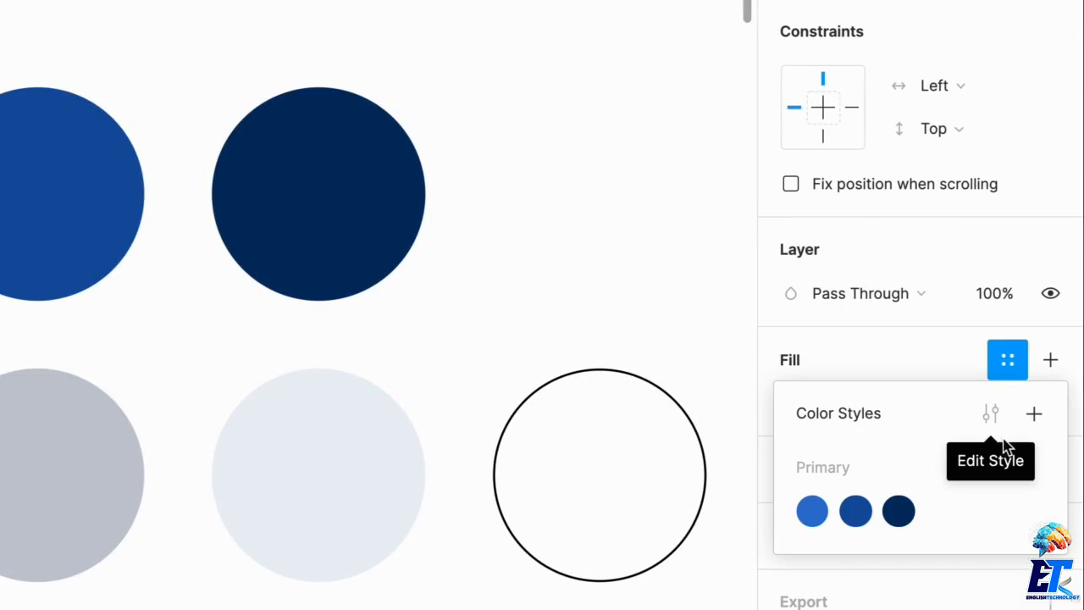
left_click(1034, 413)
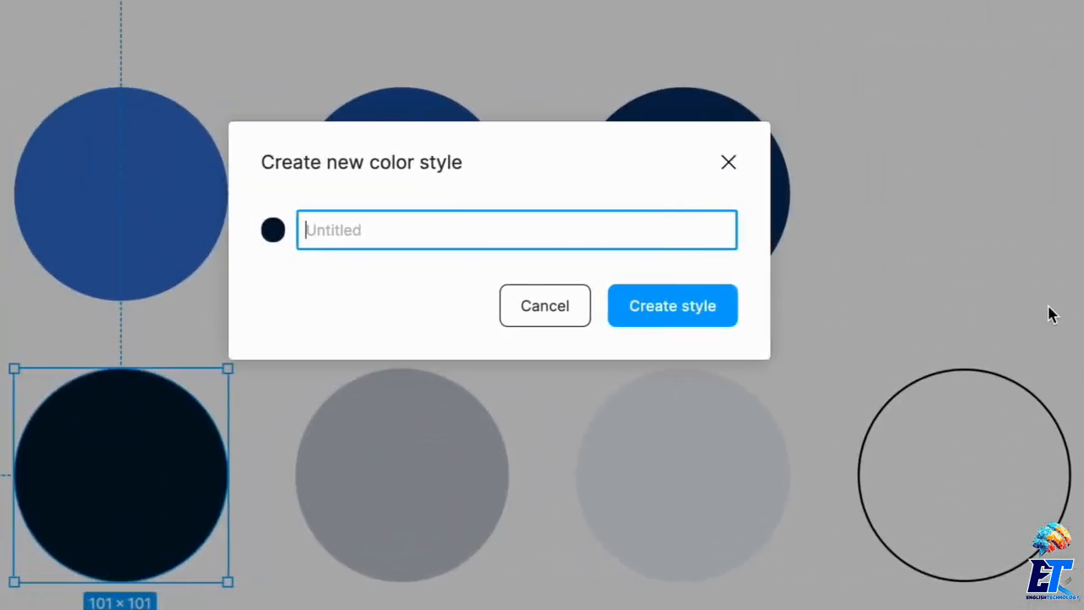
type("UI /")
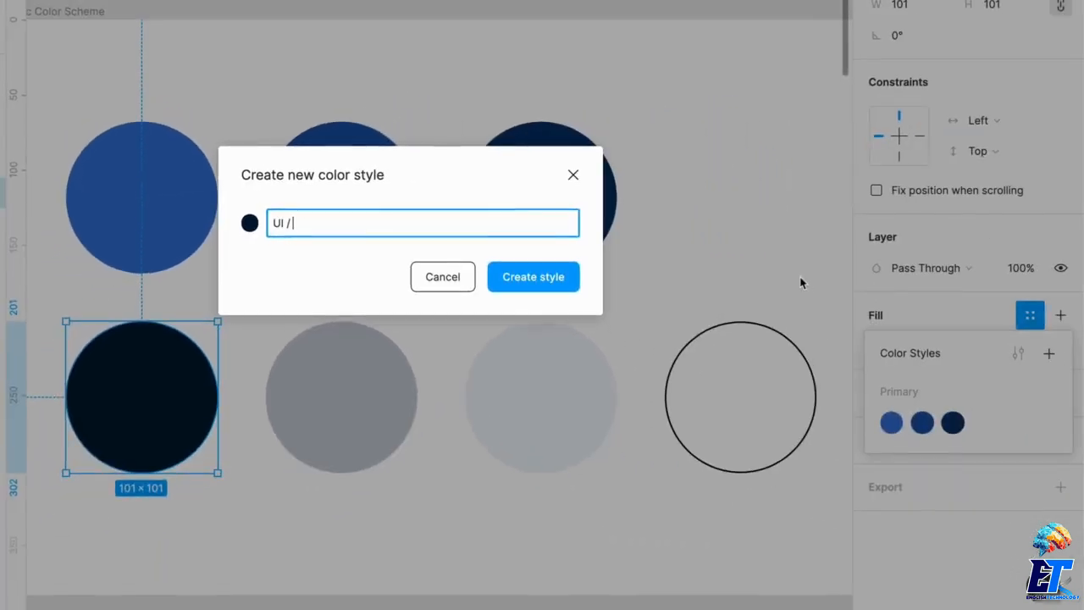
key("Escape")
left_click(733, 318)
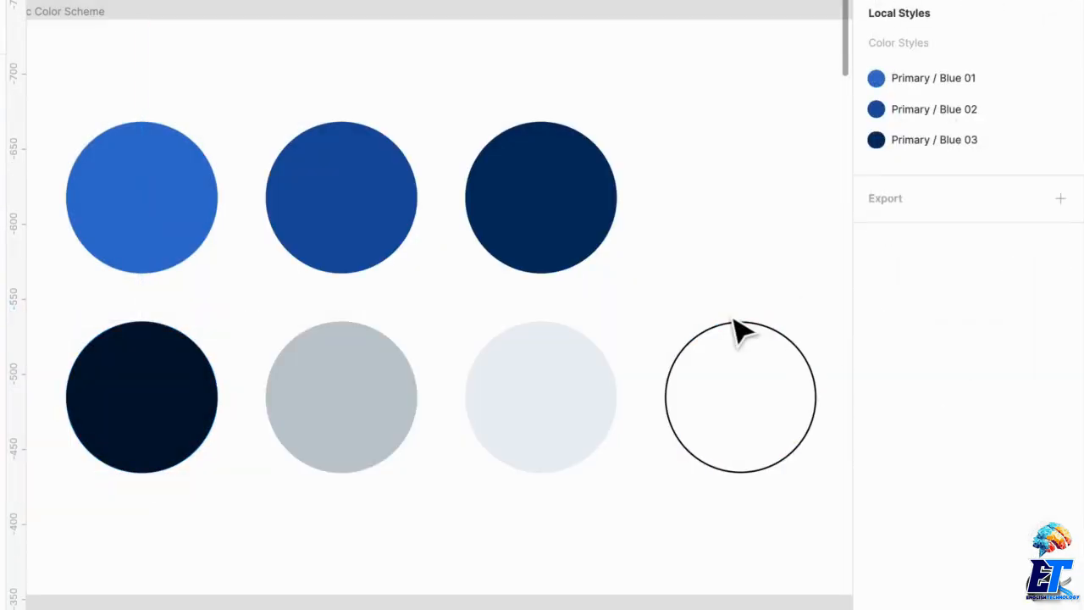
- Examine the fill styles on the upper-row blue circles and the fill and stroke properties of all the circles selected together
left_click(544, 237)
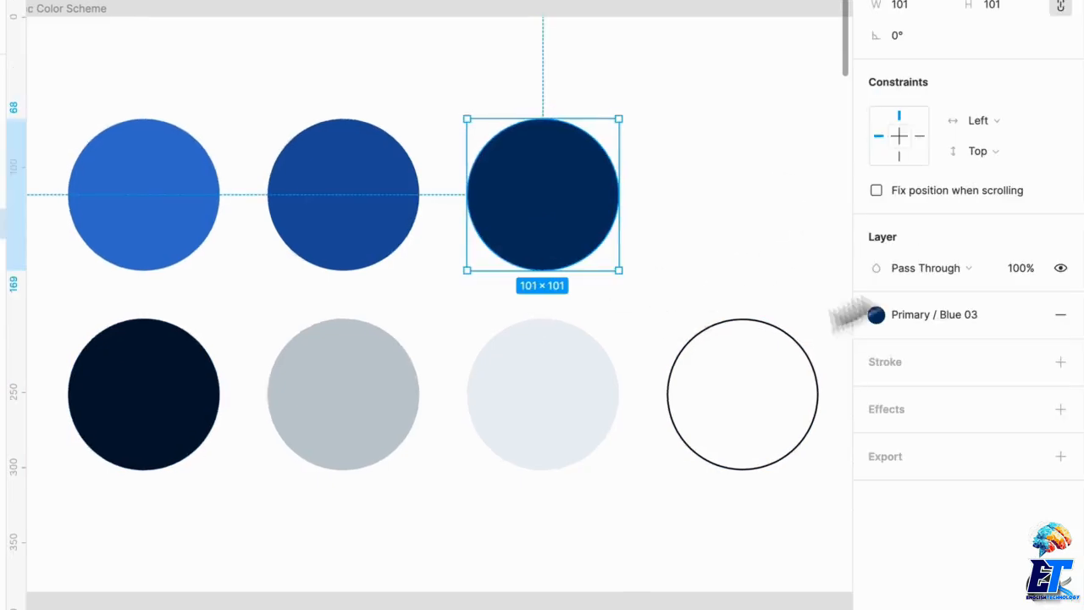
left_click(792, 307)
left_click_drag(818, 537, 81, 173)
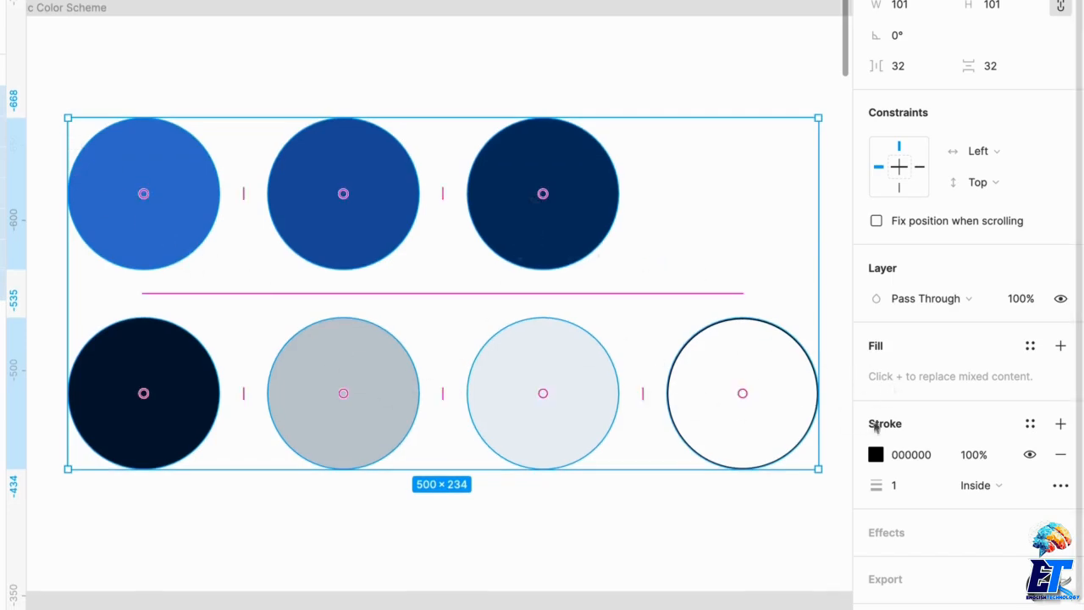
scroll(878, 426, "down", 1)
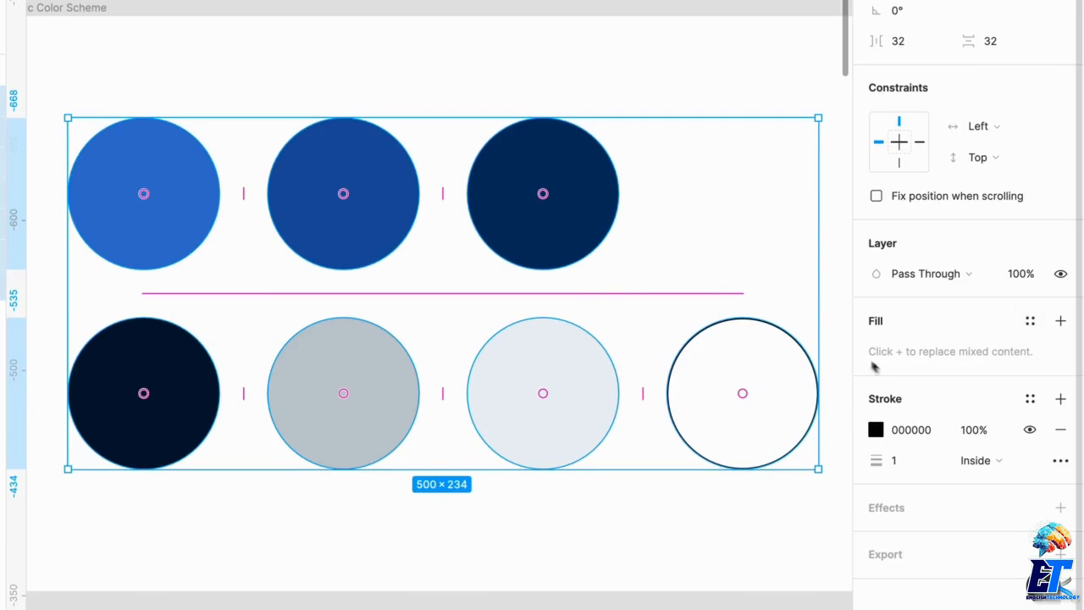
left_click(641, 93)
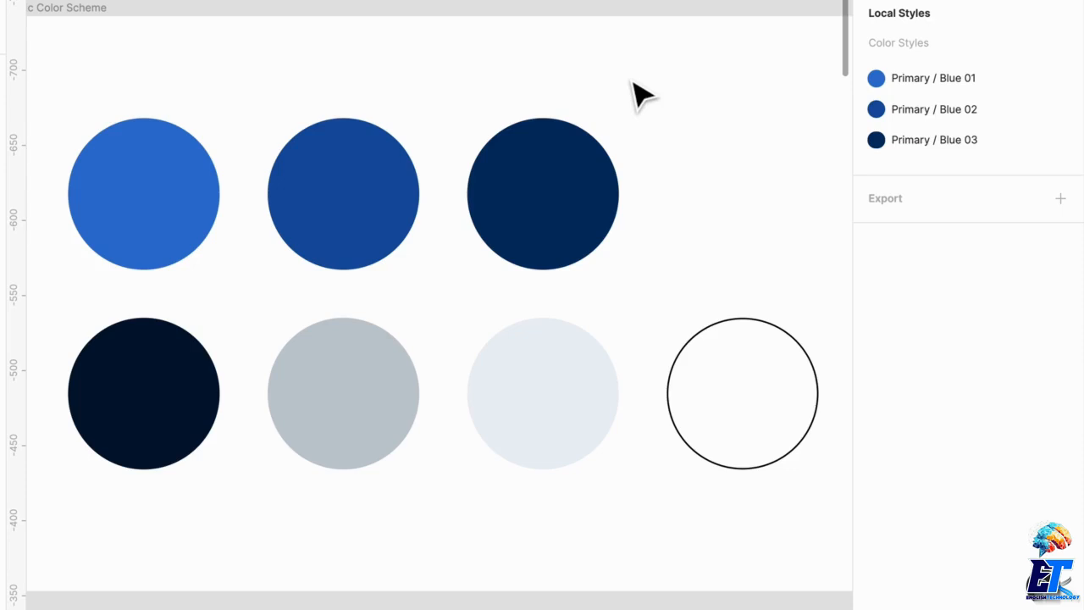
left_click(508, 206)
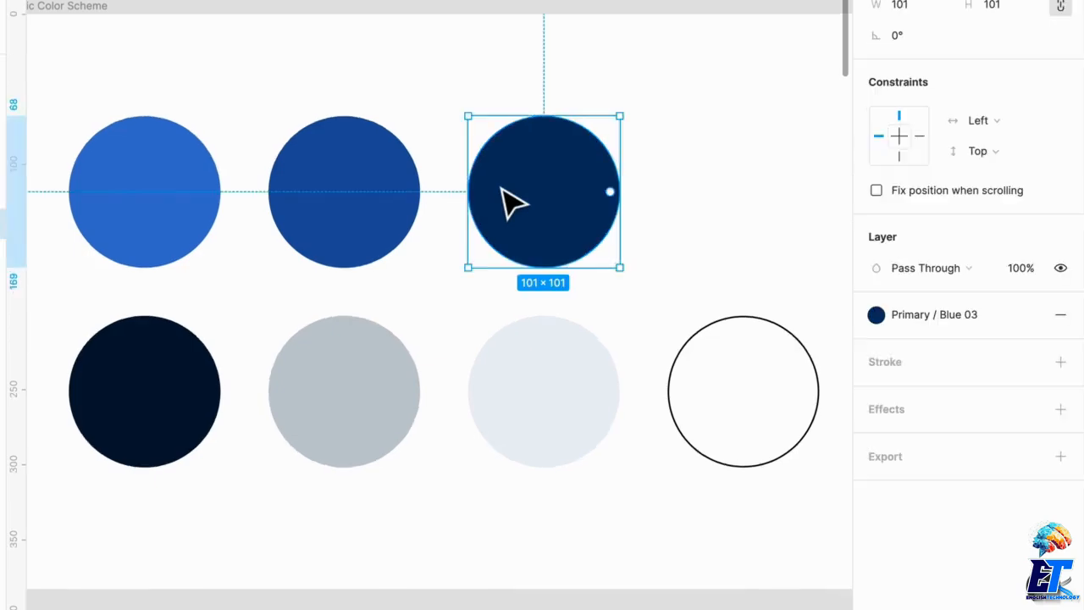
left_click(413, 223)
left_click(565, 229)
- Create a color style named "UI / Gray 01" from the fill of the near-black circle in the lower row
left_click(203, 405)
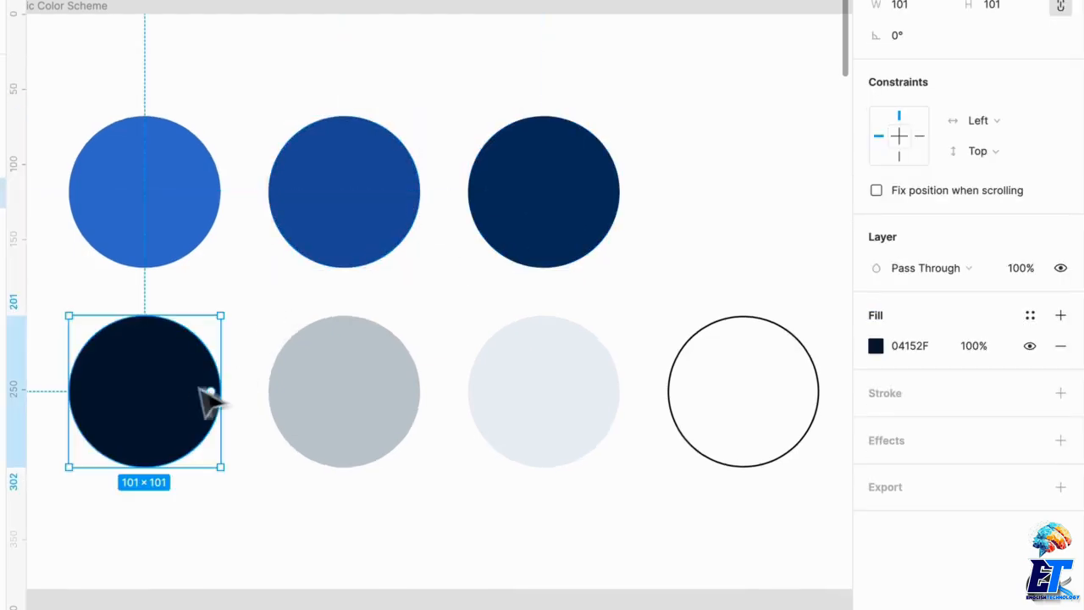
left_click(1030, 316)
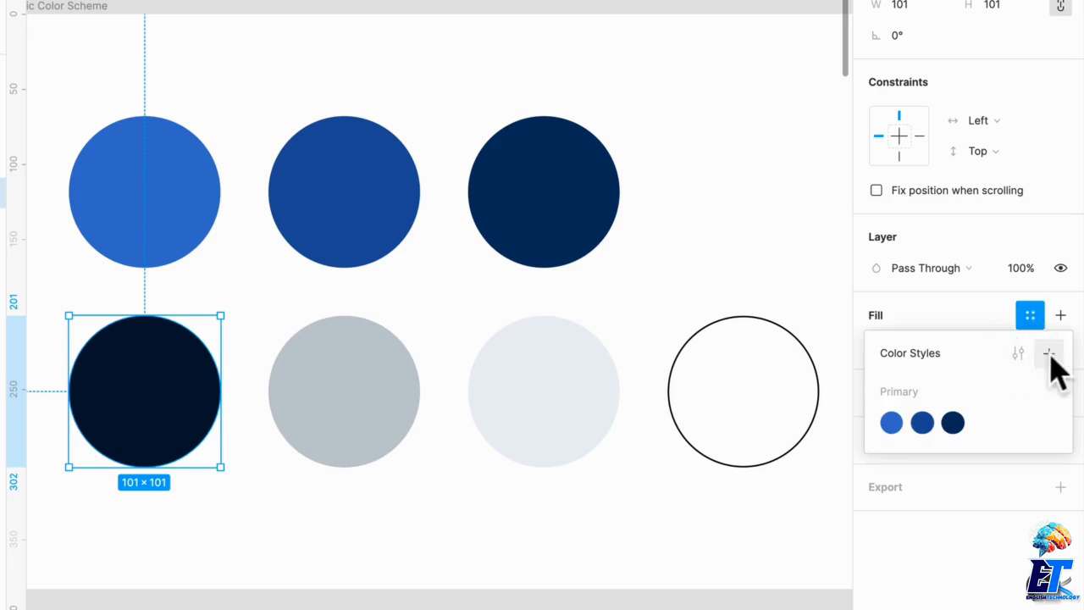
left_click(1049, 354)
type("ui")
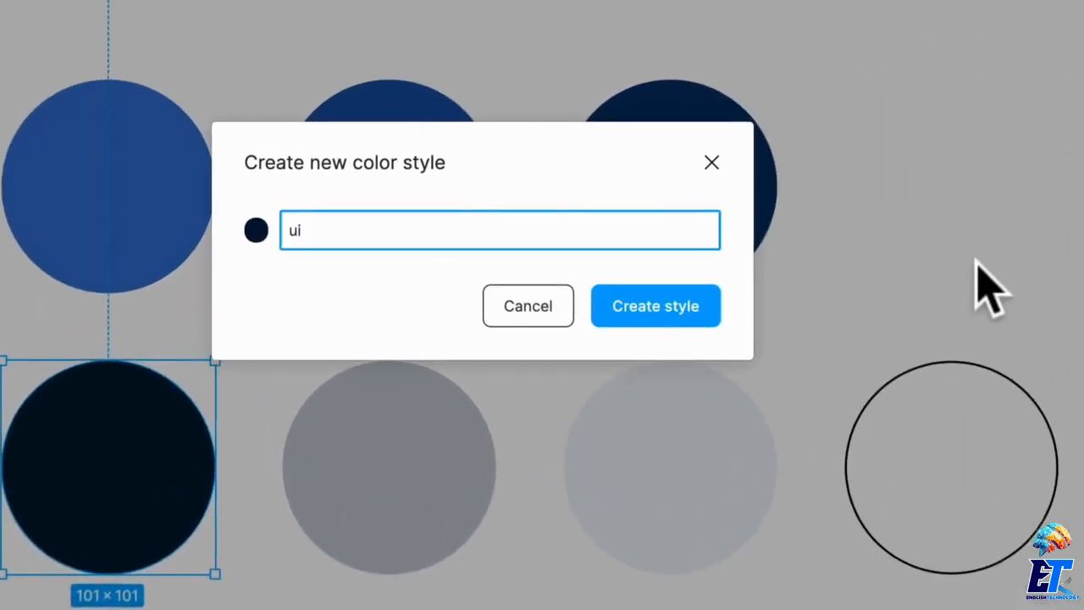
key("BackSpace")
key("BackSpace")
type("UI / Gray 01")
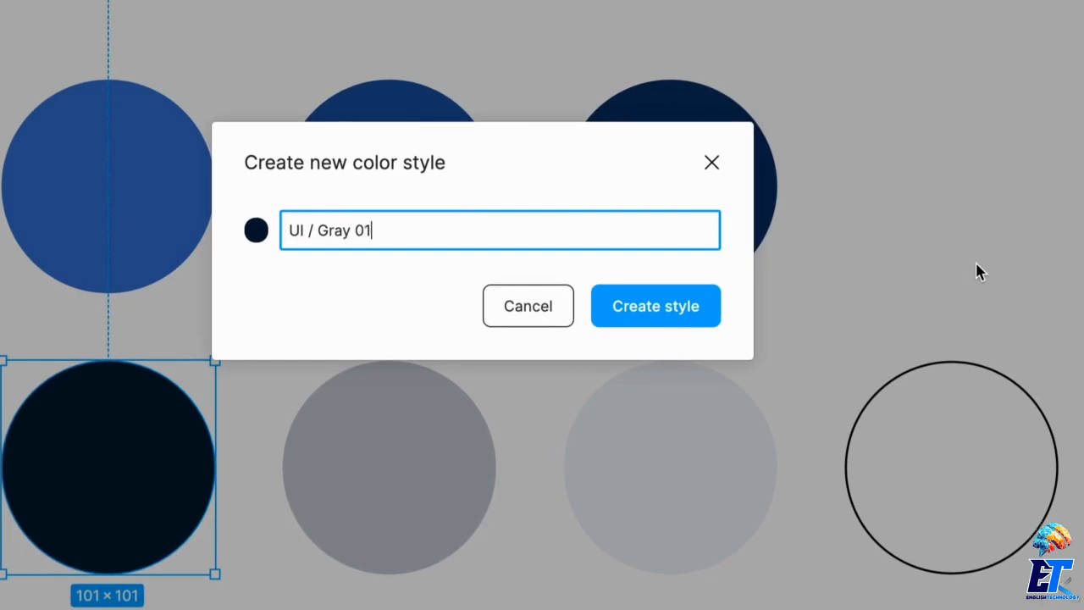
key("Return")
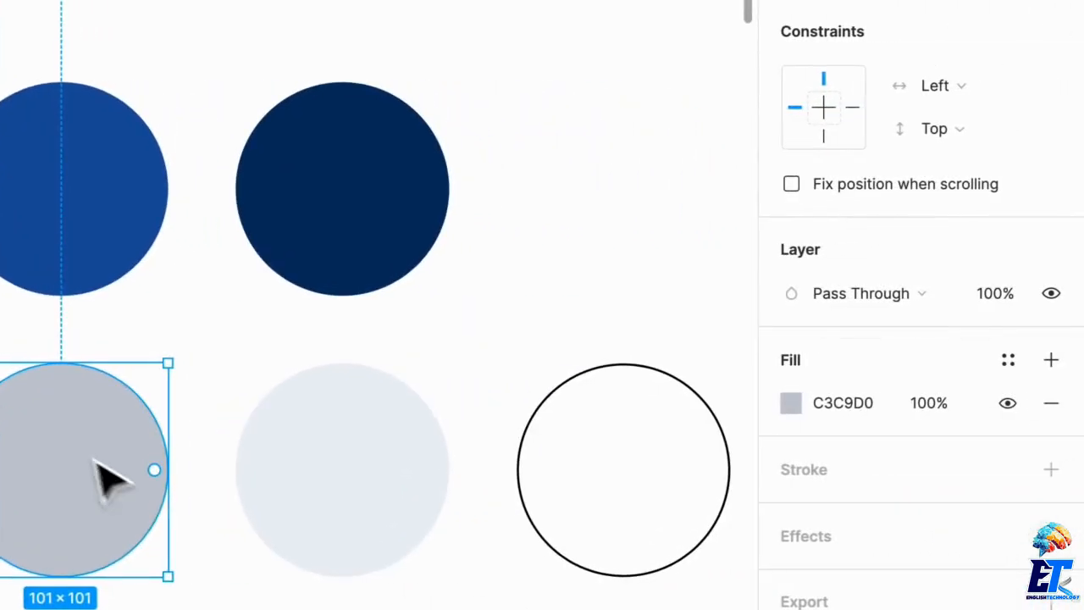
- Create a color style named "UI / Gray 02" from the fill of the medium gray circle in the lower row
left_click(1008, 360)
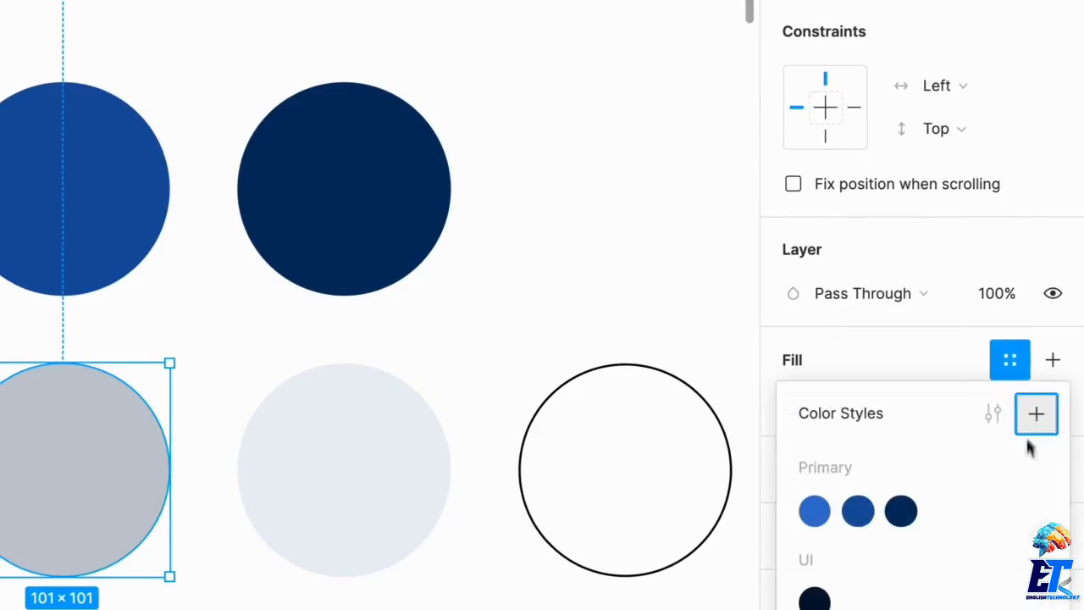
left_click(1034, 413)
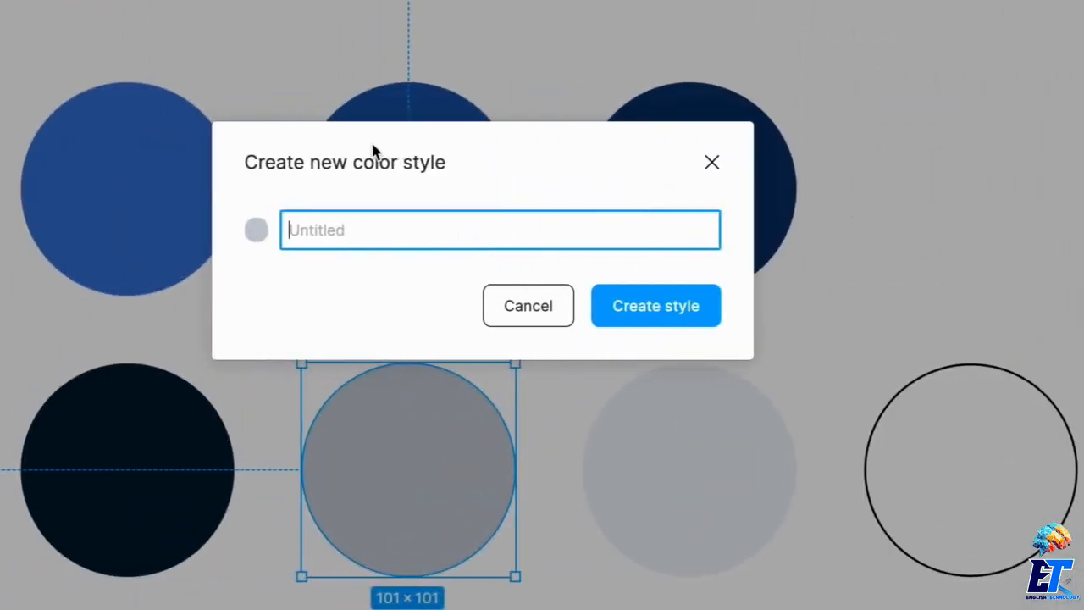
type("UI")
type(" / Gray 02")
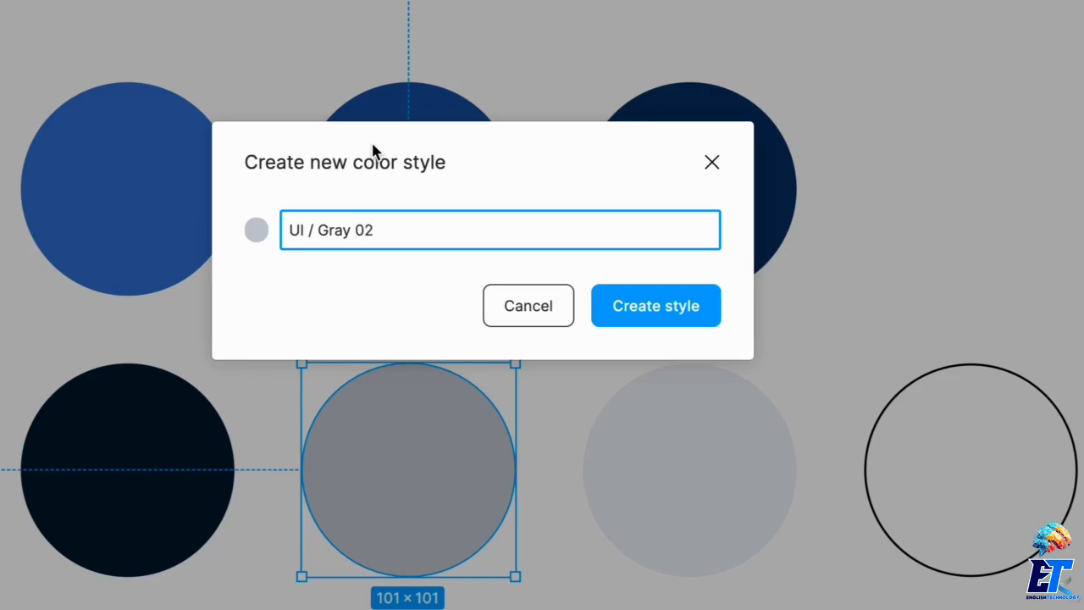
key("ctrl+a")
key("ctrl+c")
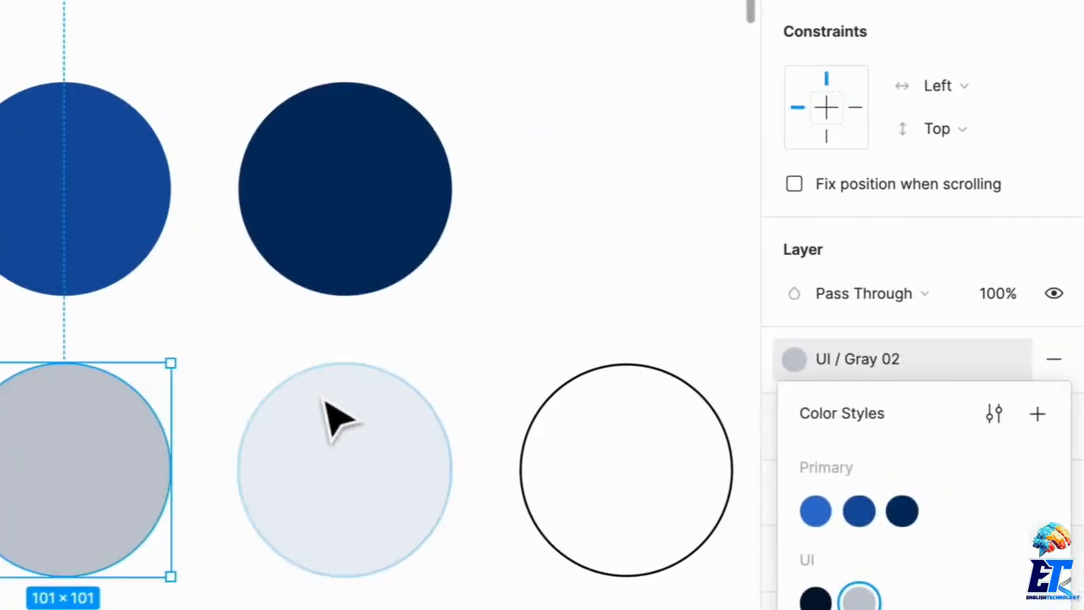
- Create a color style named "UI / Gray 03" from the fill of the light gray circle in the lower row
left_click(602, 417)
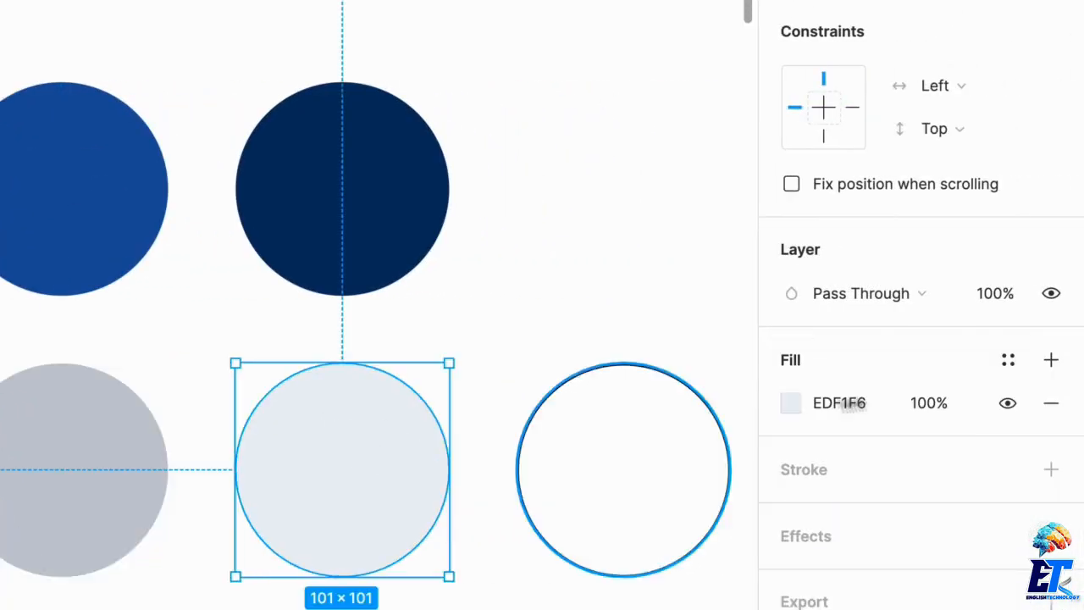
left_click(1006, 360)
left_click(1034, 414)
key("ctrl+v")
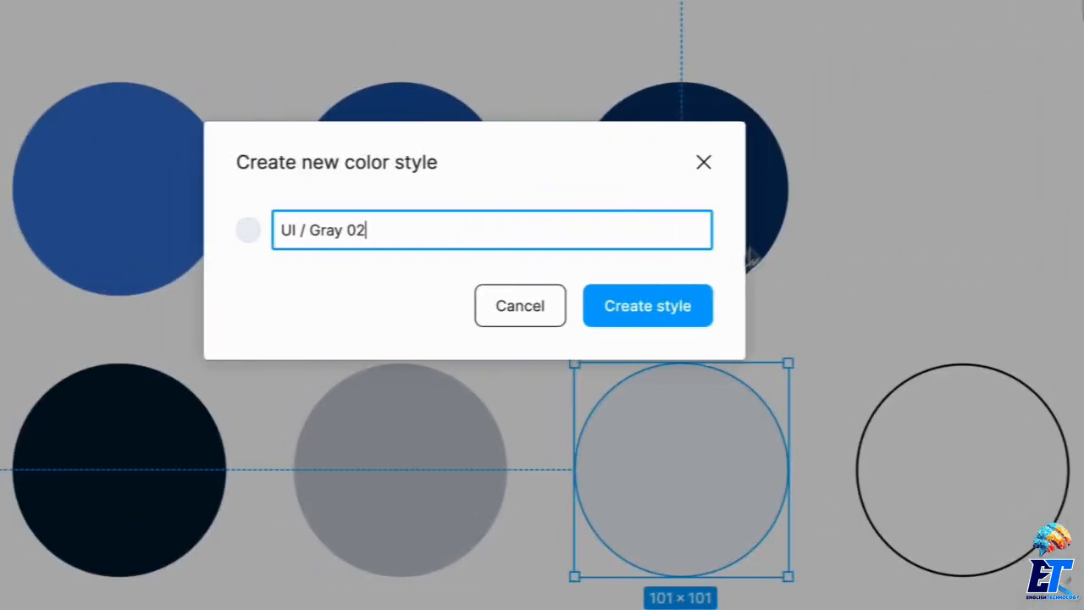
key("BackSpace")
key("Return")
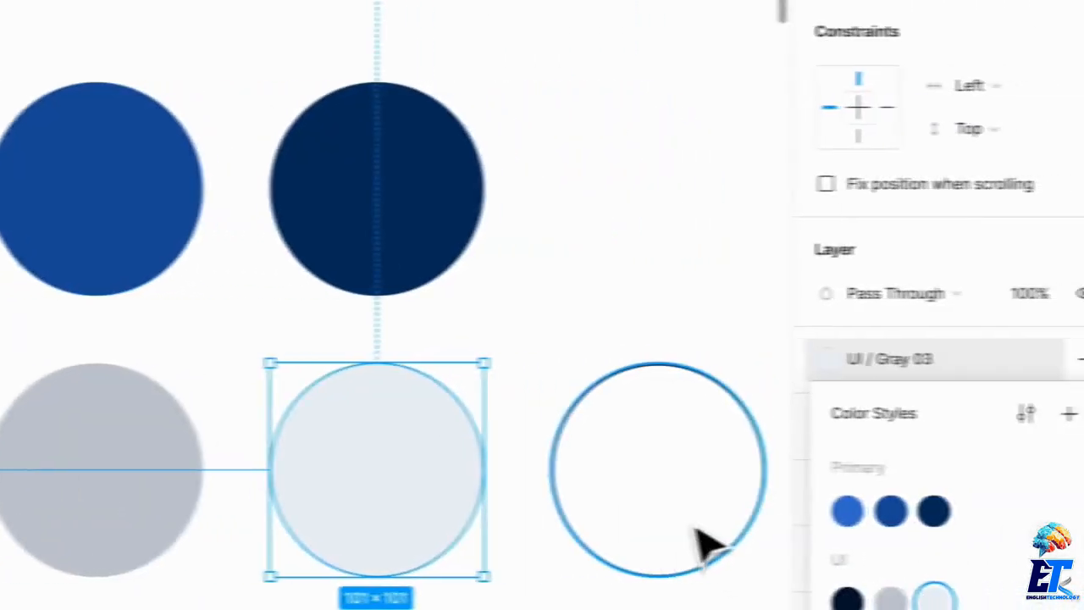
- Create a color style named "UI / White" from the fill of the outlined white circle in the lower row
left_click(1008, 542)
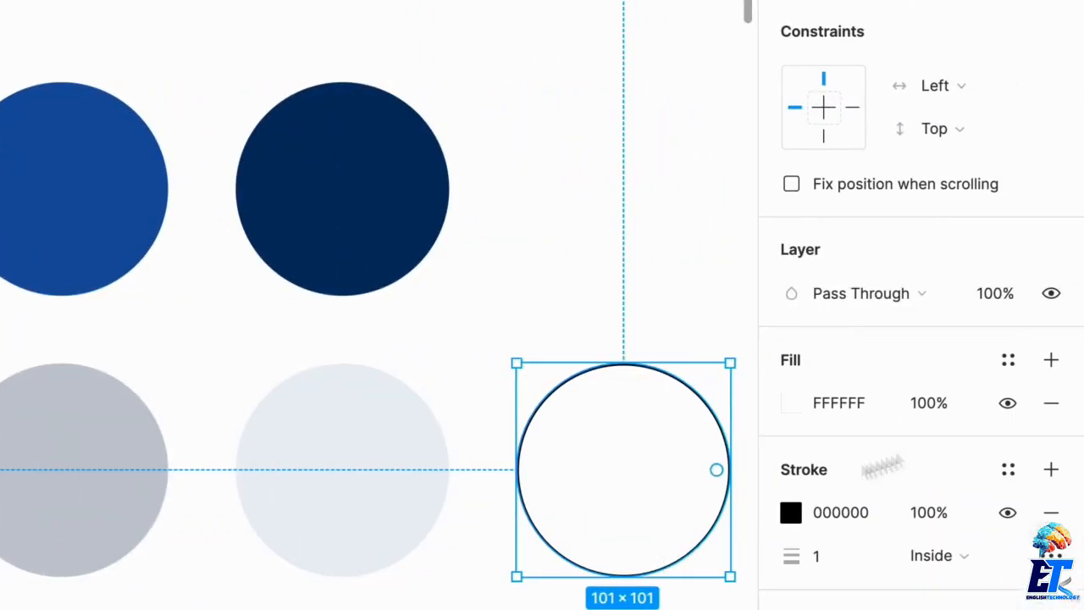
left_click(1017, 361)
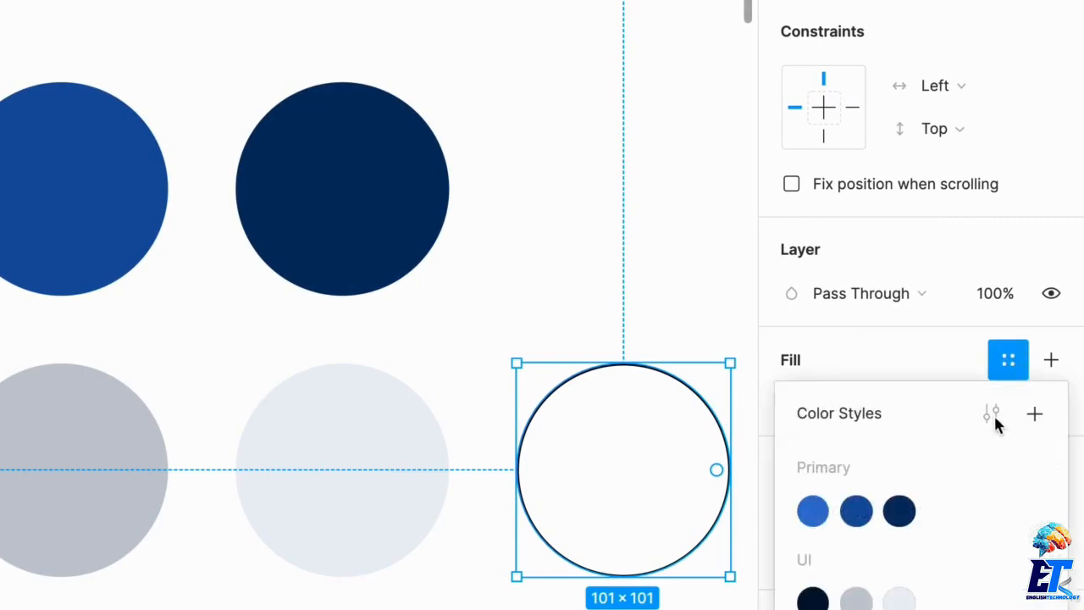
left_click(1072, 421)
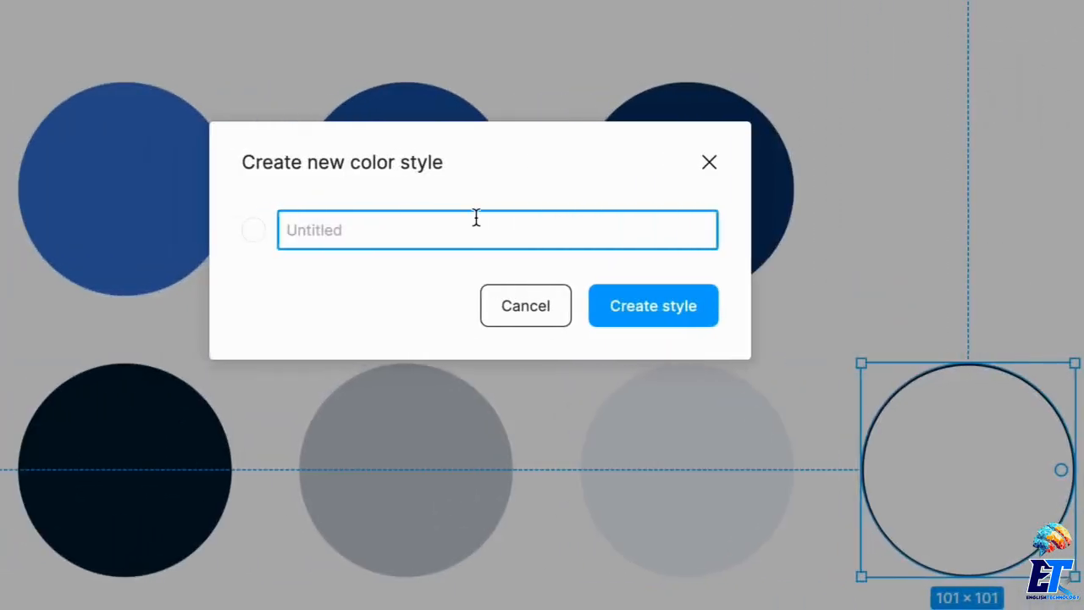
type("UI / Gray 02")
key("ctrl+shift+Left")
key("ctrl+shift+Left")
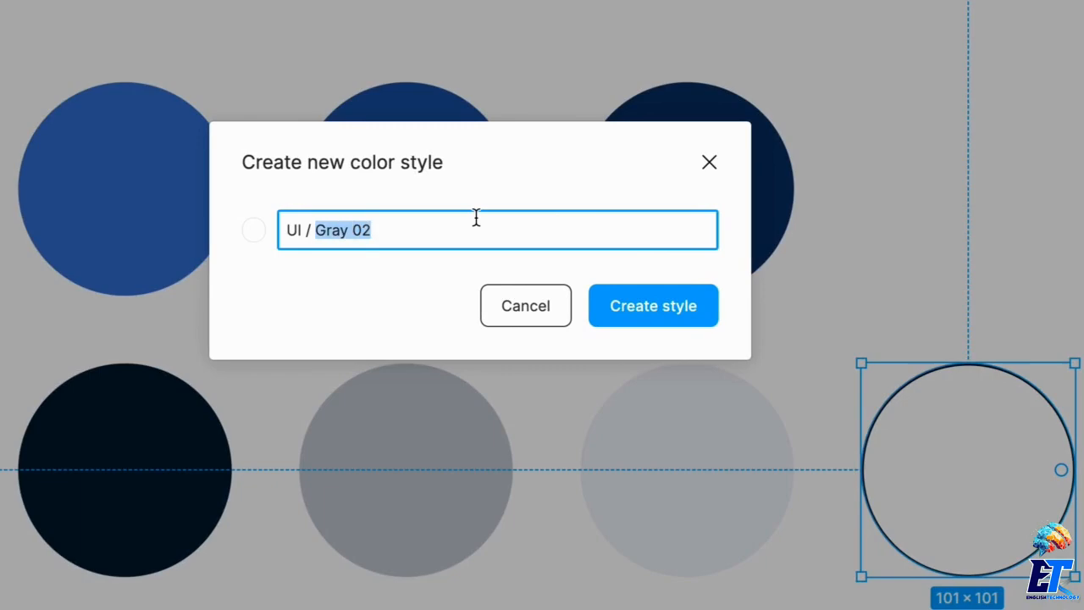
type("White")
key("Return")
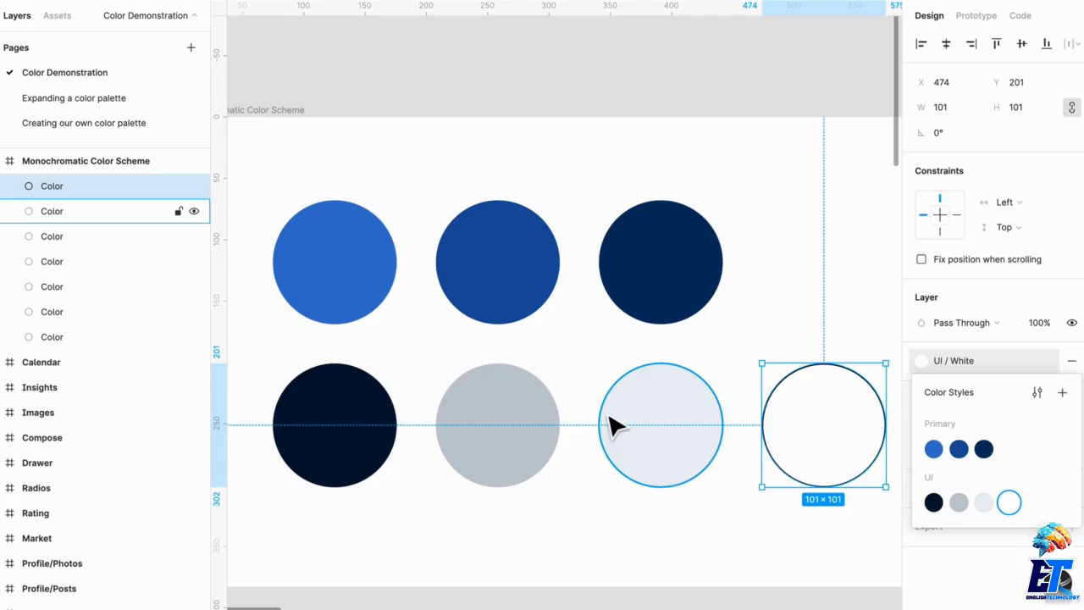
- Review the local color styles and look over the grayscale app screens beside the color scheme frame
left_click(774, 175)
scroll(716, 178, "down", 1)
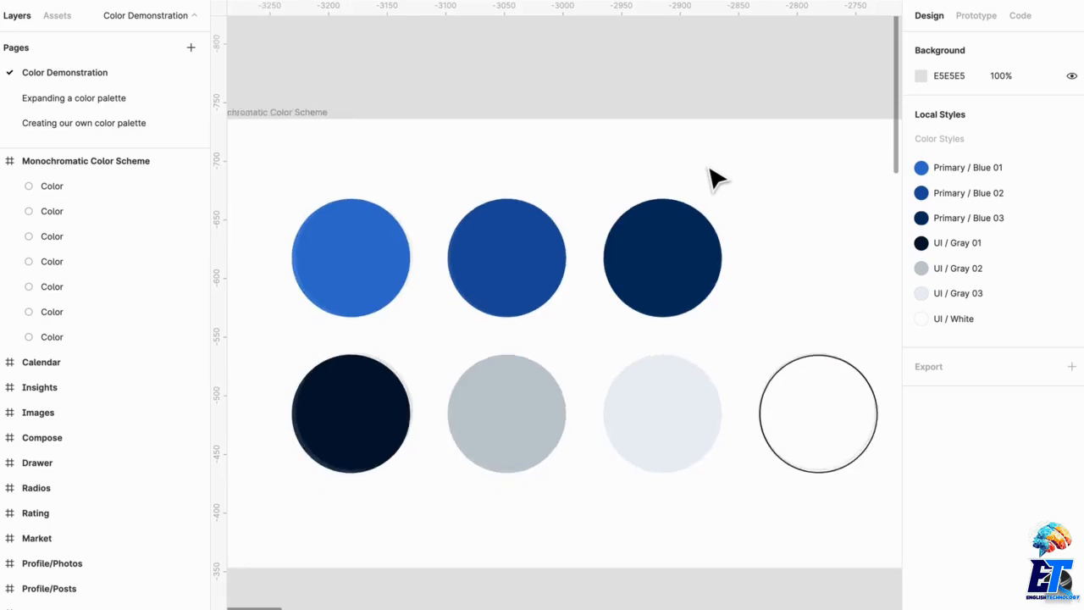
scroll(716, 178, "down", 2)
scroll(717, 178, "right", 10)
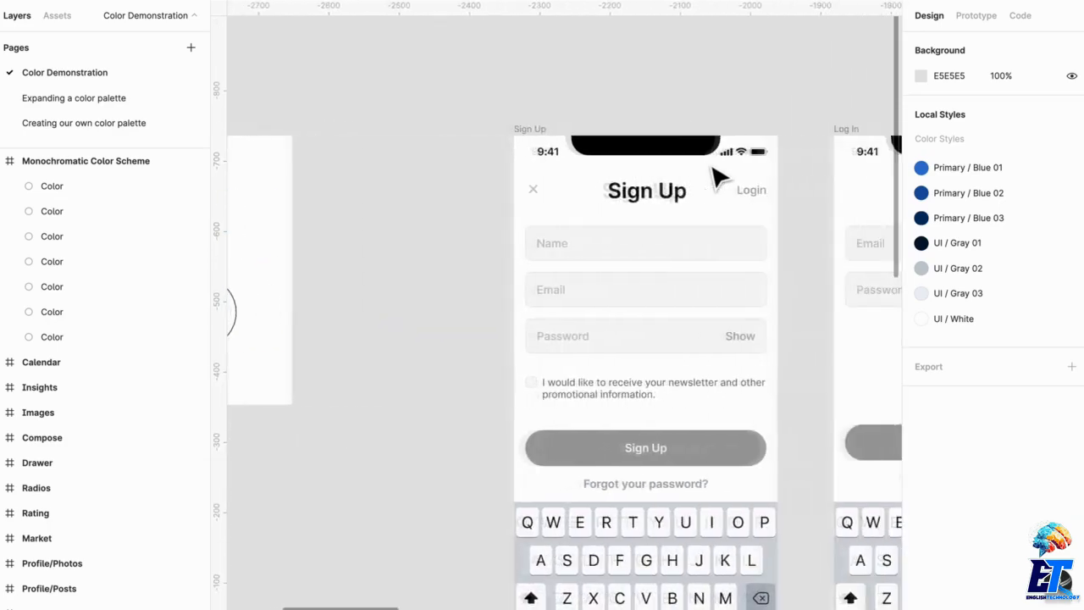
scroll(716, 176, "right", 4)
scroll(718, 176, "down", 3)
scroll(714, 165, "right", 3)
scroll(713, 165, "down", 1)
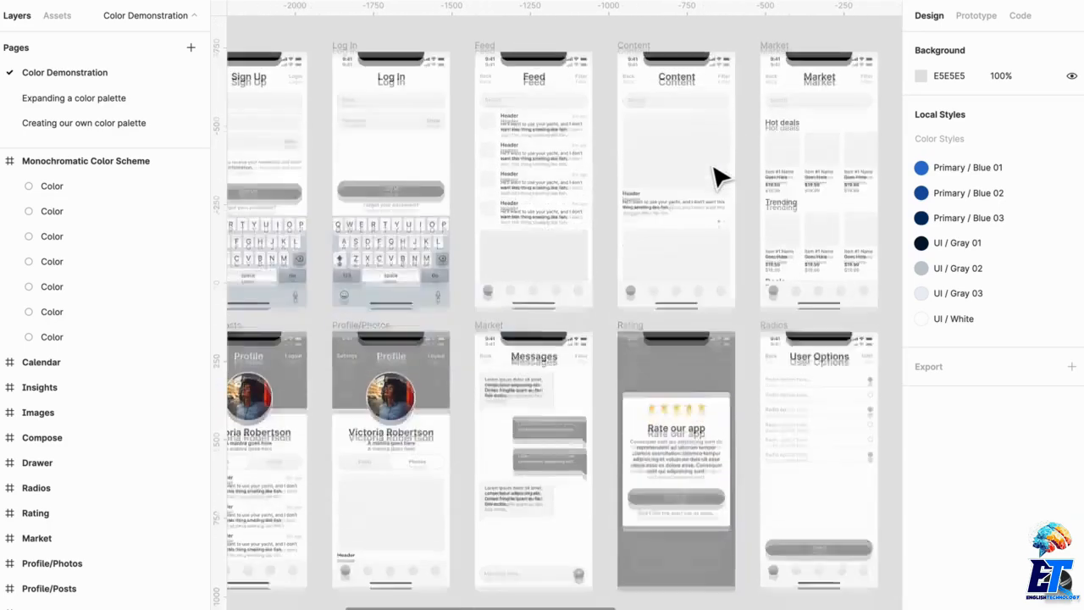
scroll(592, 145, "down", 2)
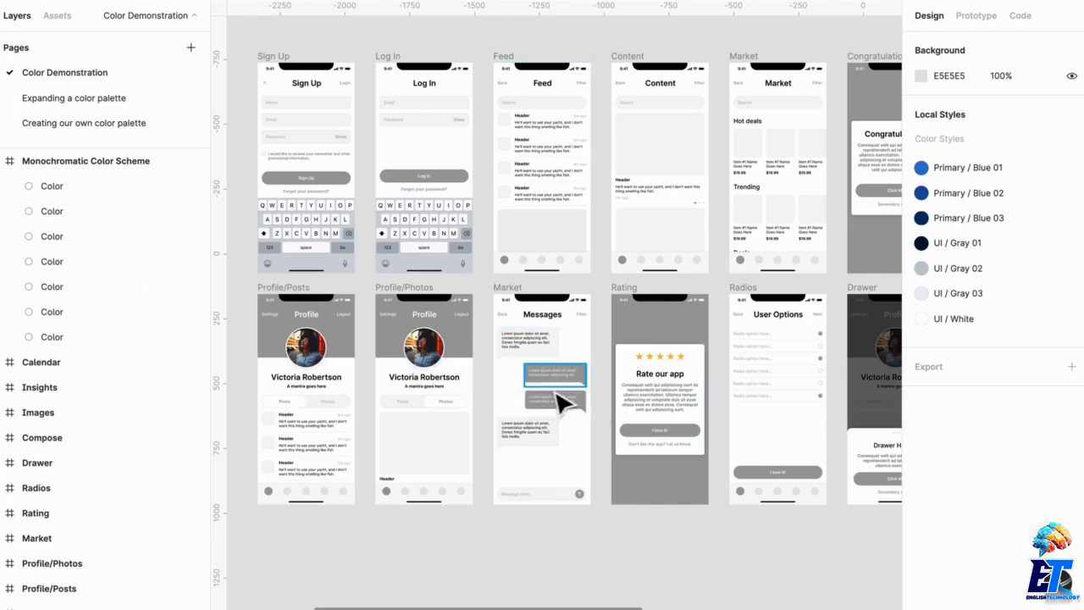
- Apply the Primary / Blue 01 color style to the fill of the gray header rectangle on the Profile/Photos screen
scroll(466, 370, "up", 5)
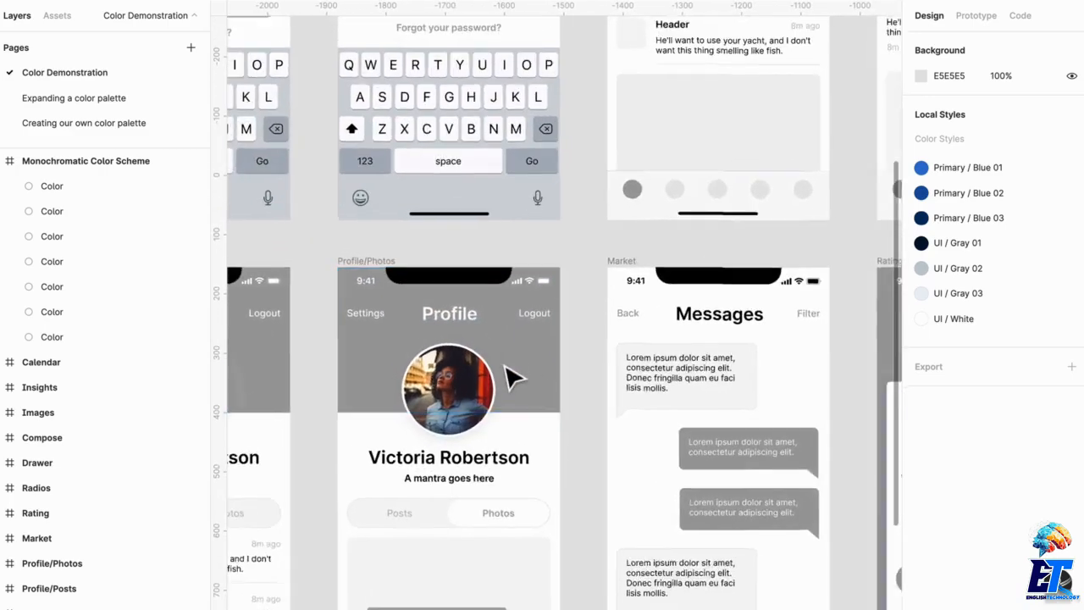
scroll(512, 377, "up", 1)
left_click(549, 382)
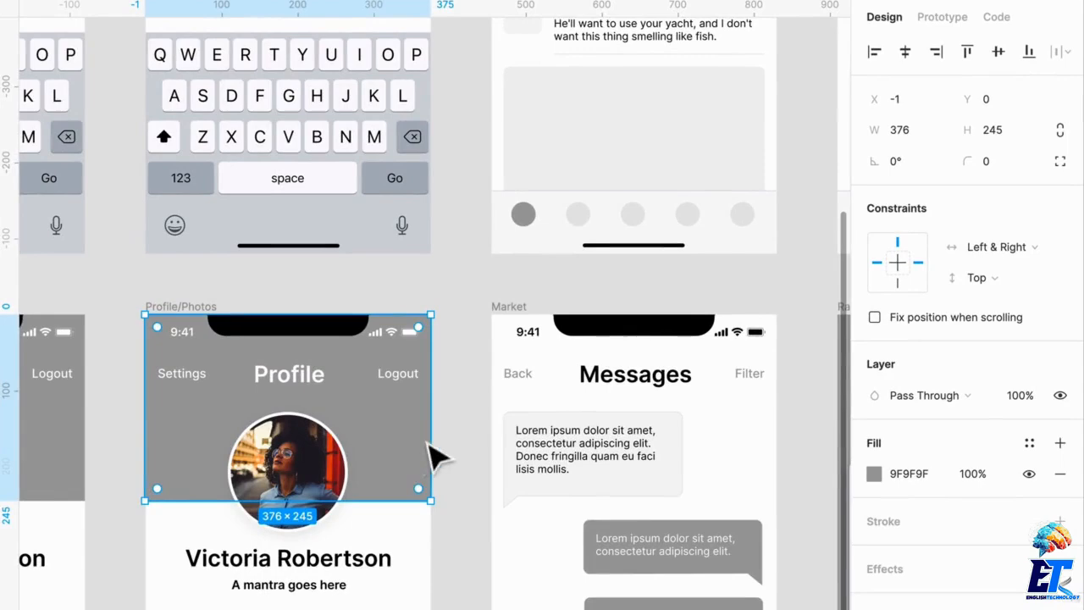
left_click(1027, 445)
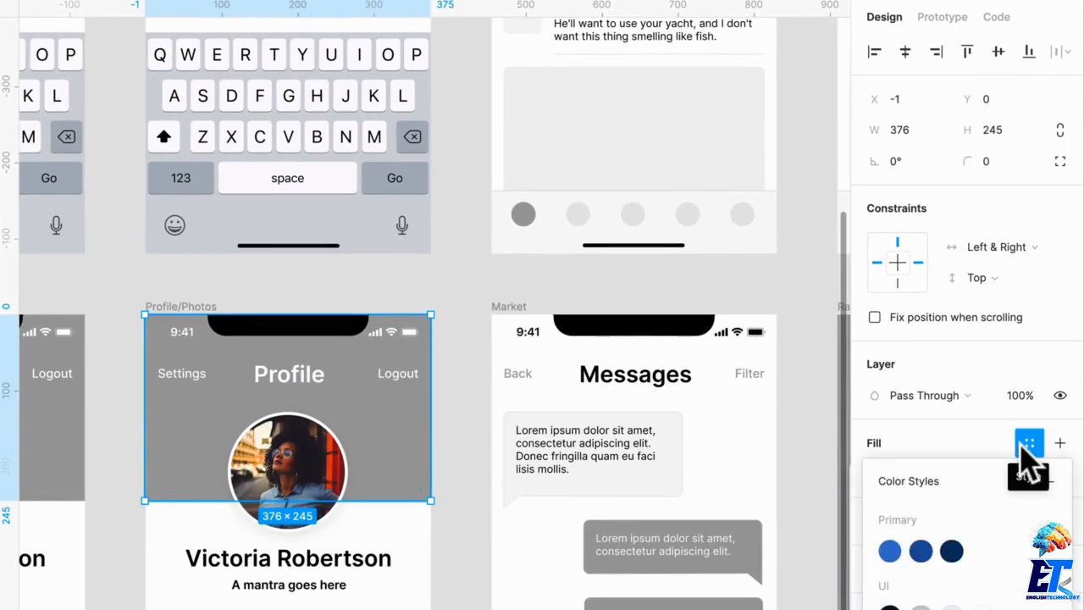
left_click(890, 551)
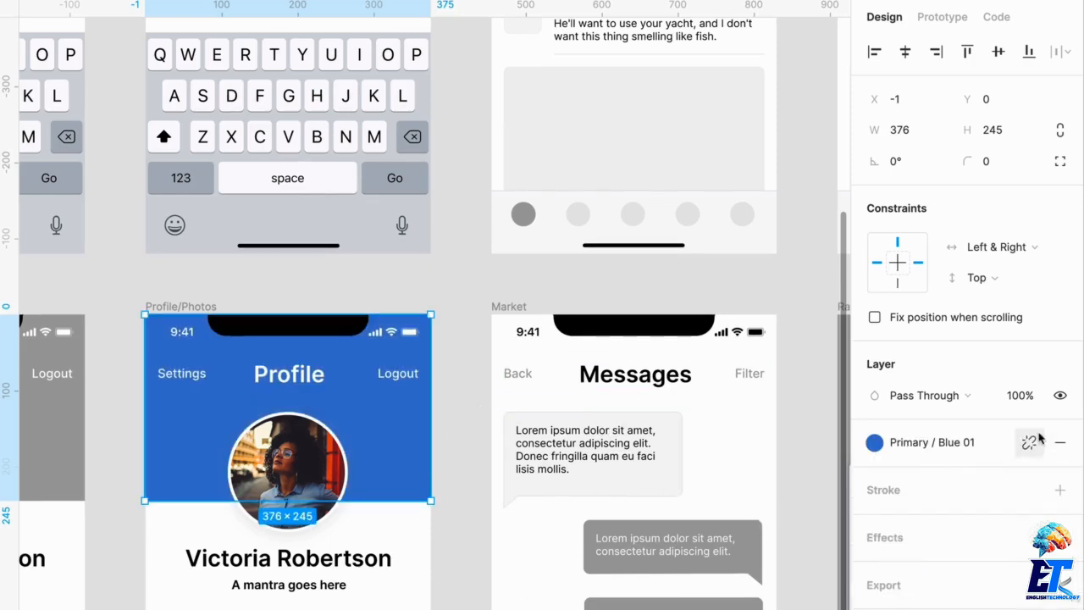
- Apply the UI / Gray 01 color style to the name and bio text group on the Profile/Photos screen
scroll(305, 474, "down", 3)
scroll(326, 478, "up", 5)
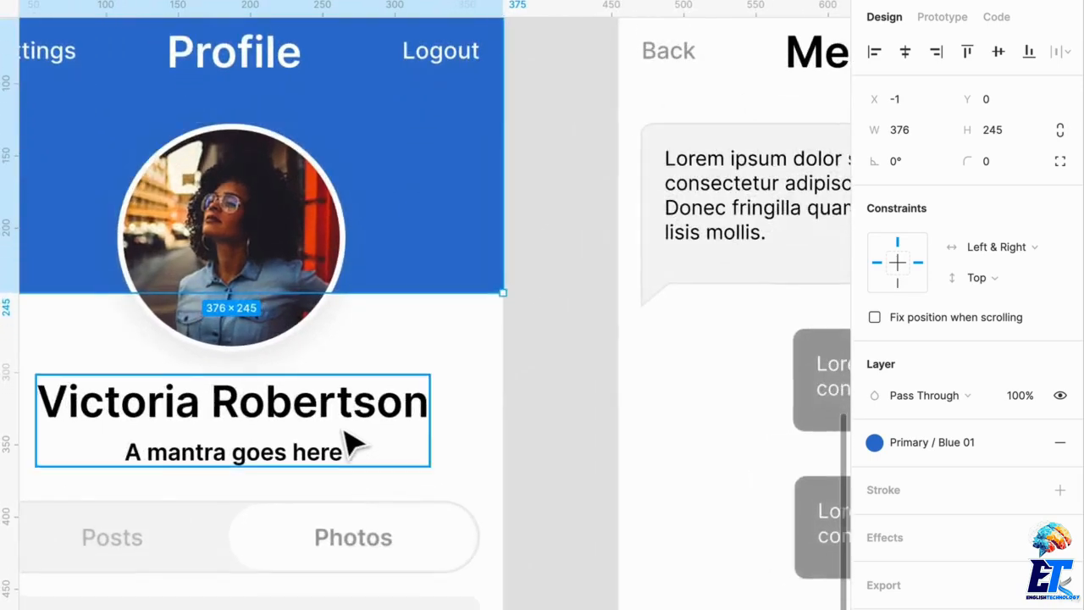
left_click(355, 441)
left_click(1029, 552)
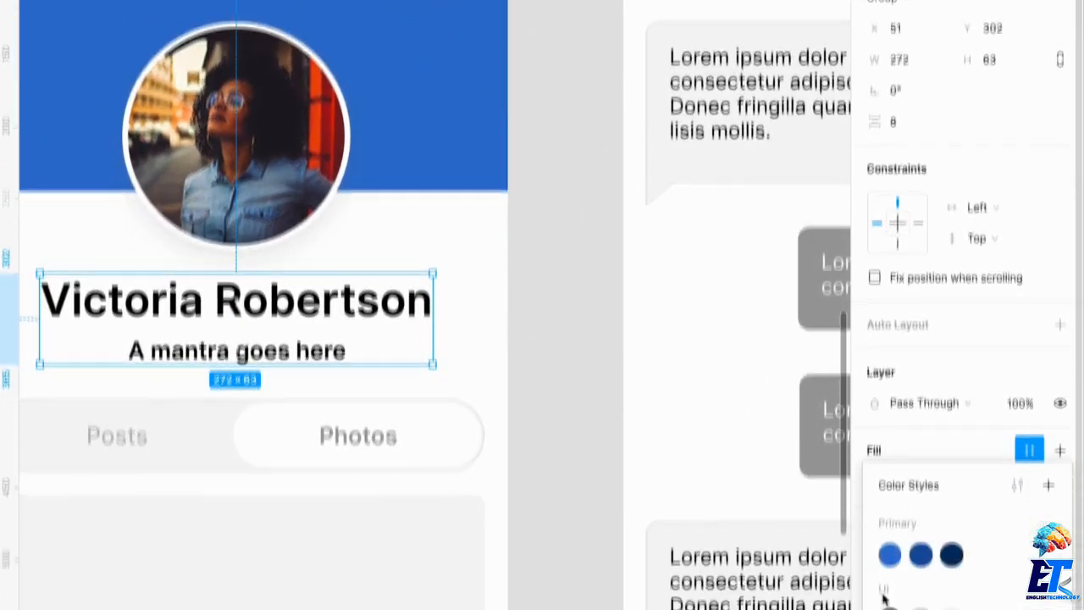
left_click(889, 577)
- Apply the UI / White color style to the Settings, Profile and Logout texts in the Profile/Photos page header
scroll(484, 281, "left", 3)
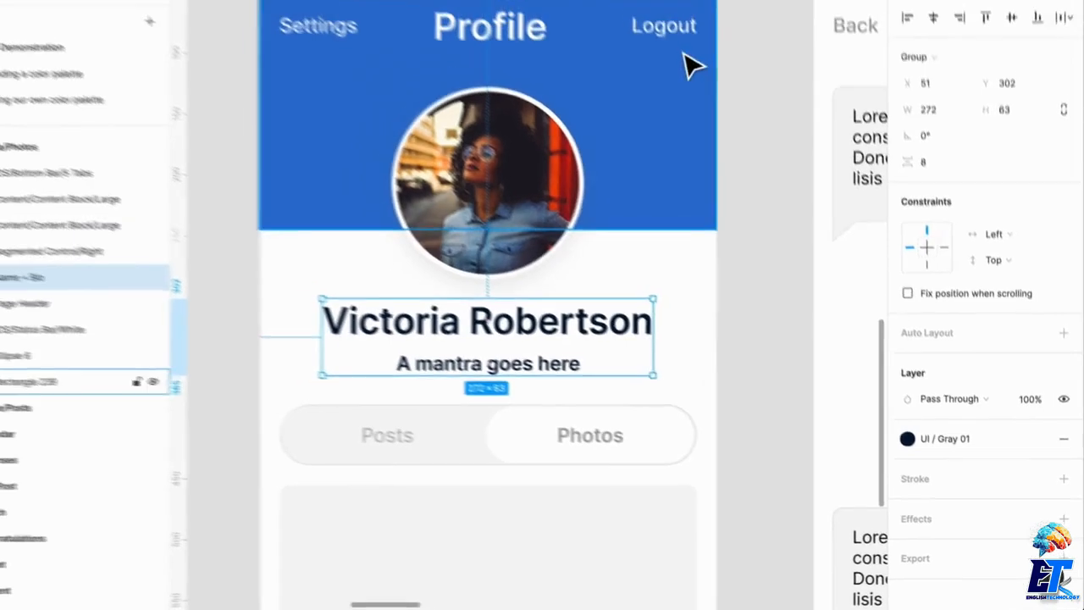
left_click(690, 65)
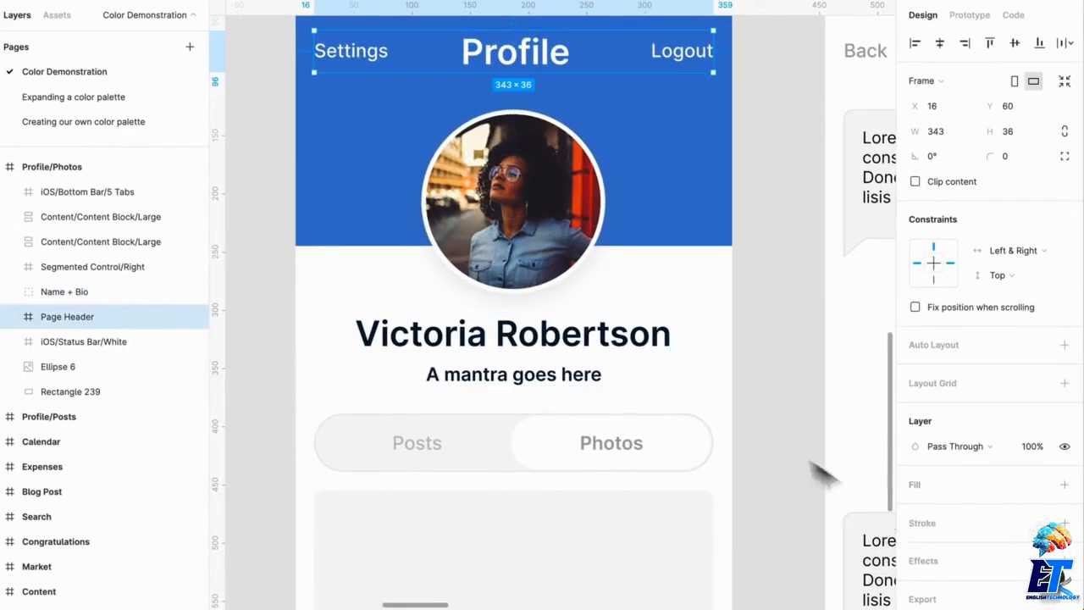
double_click(683, 73)
left_click(542, 68, "shift")
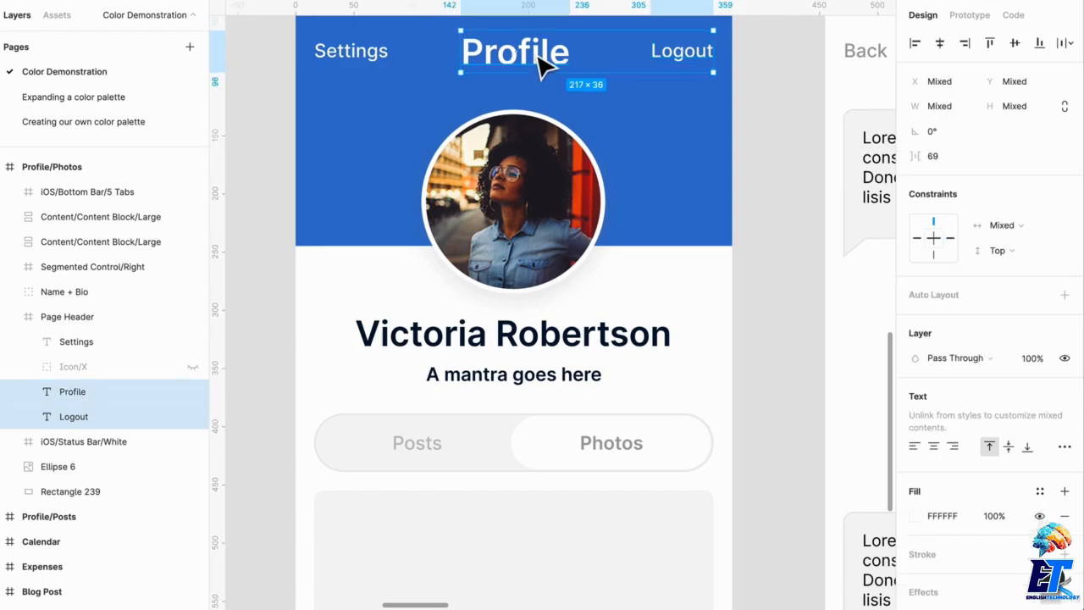
left_click(350, 56, "shift")
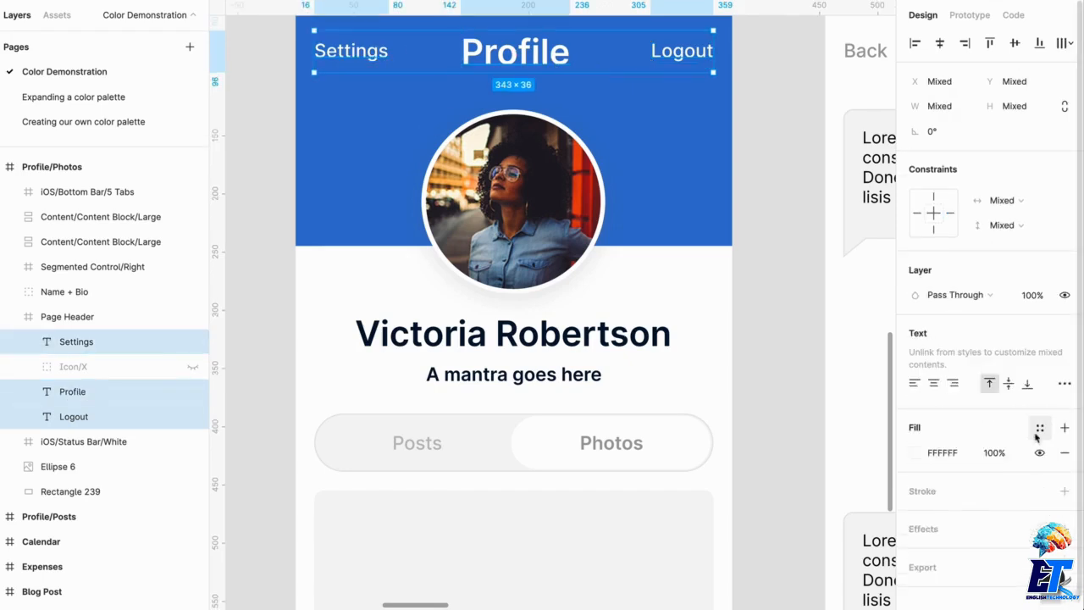
left_click(1039, 428)
left_click(1003, 571)
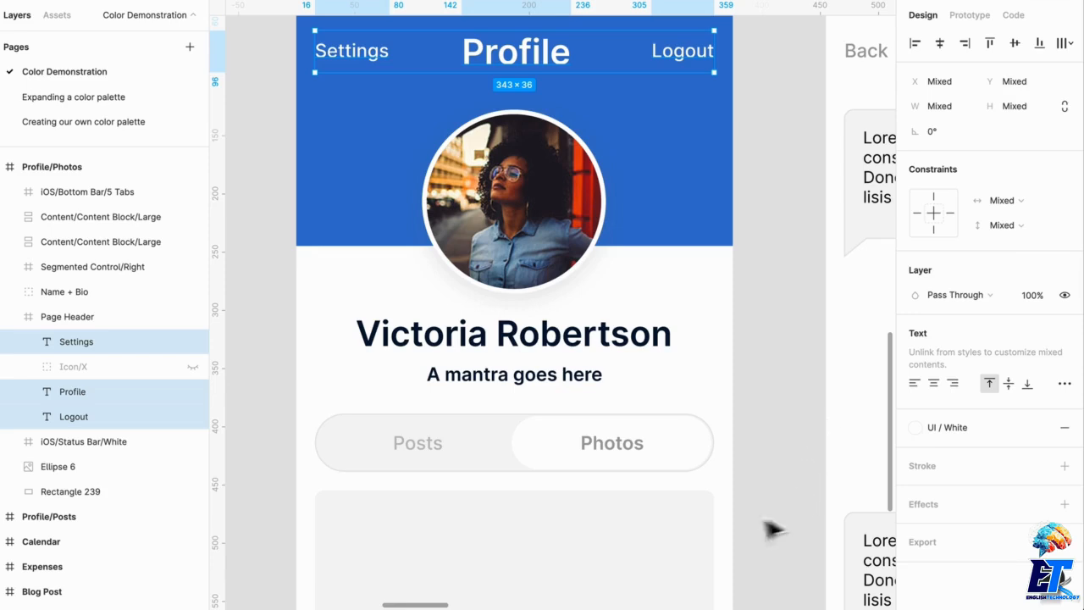
- Apply the Primary / Blue 02 color style to the Photos label inside the segmented control
left_click(493, 465)
left_click(494, 465)
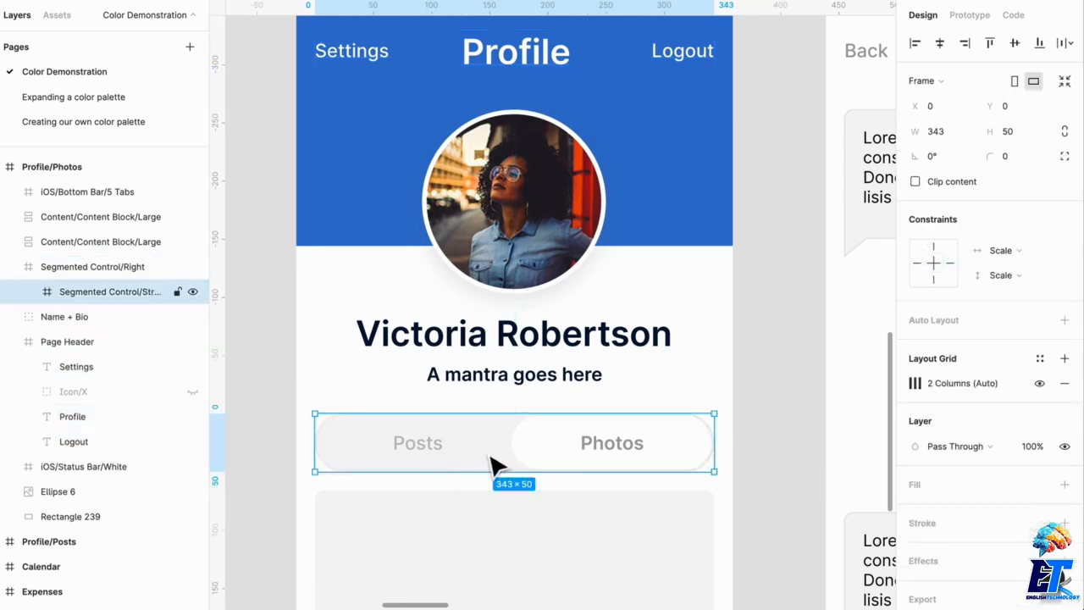
double_click(637, 465)
double_click(641, 446)
left_click(1033, 499)
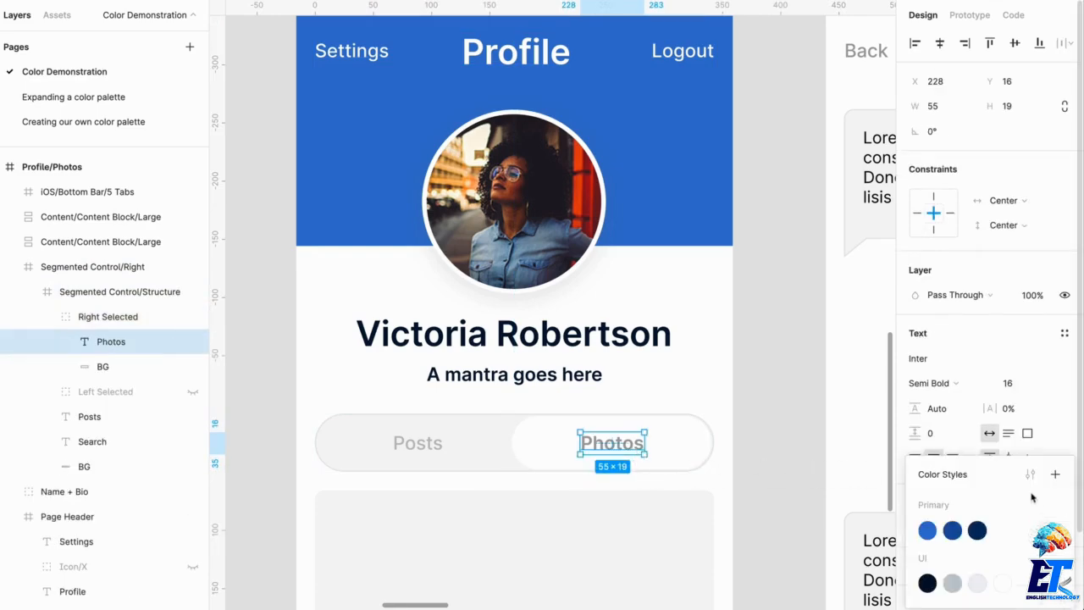
left_click(952, 530)
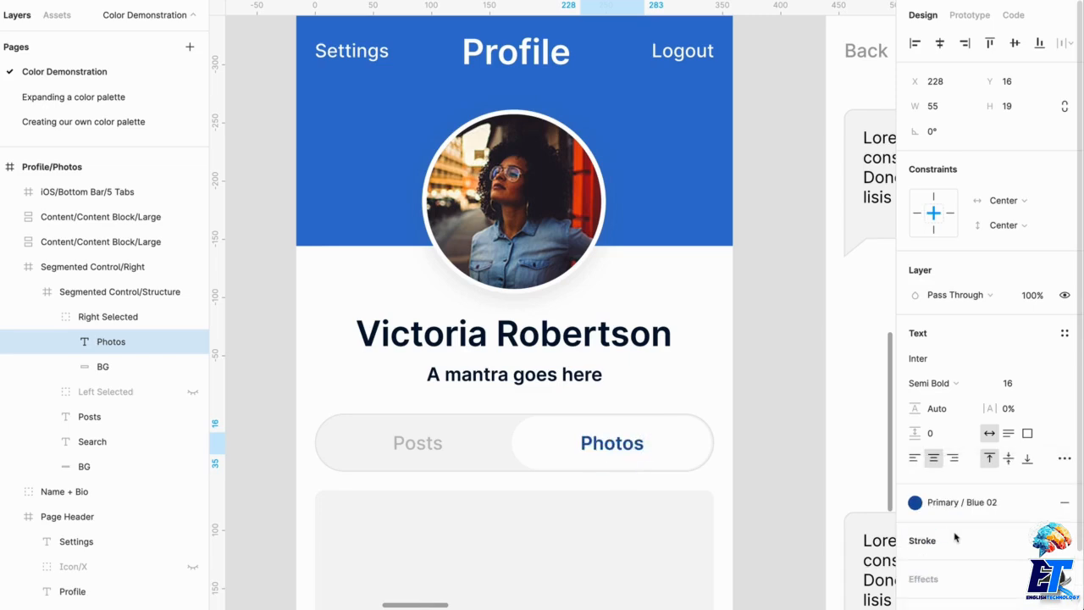
- Apply the UI / Gray 03 color style to the stroke of the segmented control's full-width background shape
left_click(478, 466)
left_click(478, 466)
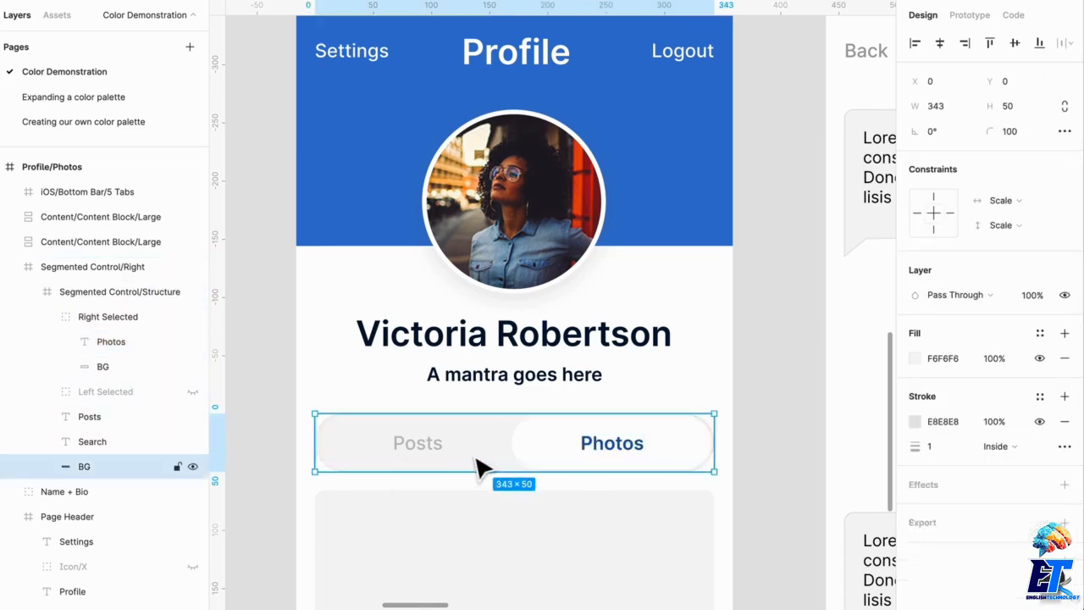
left_click(1040, 395)
left_click(976, 536)
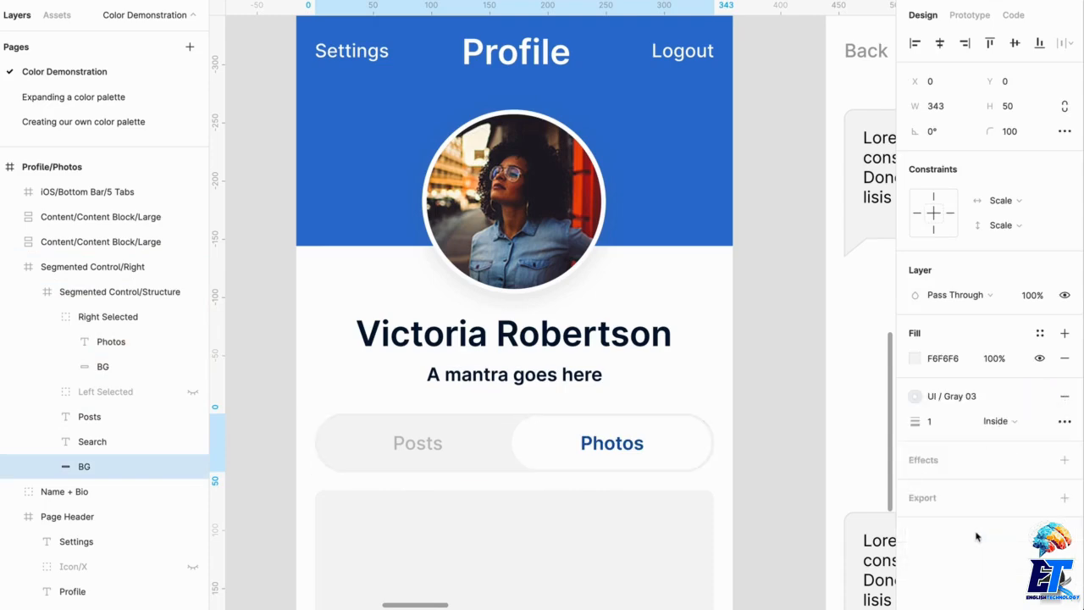
scroll(484, 436, "up", 5)
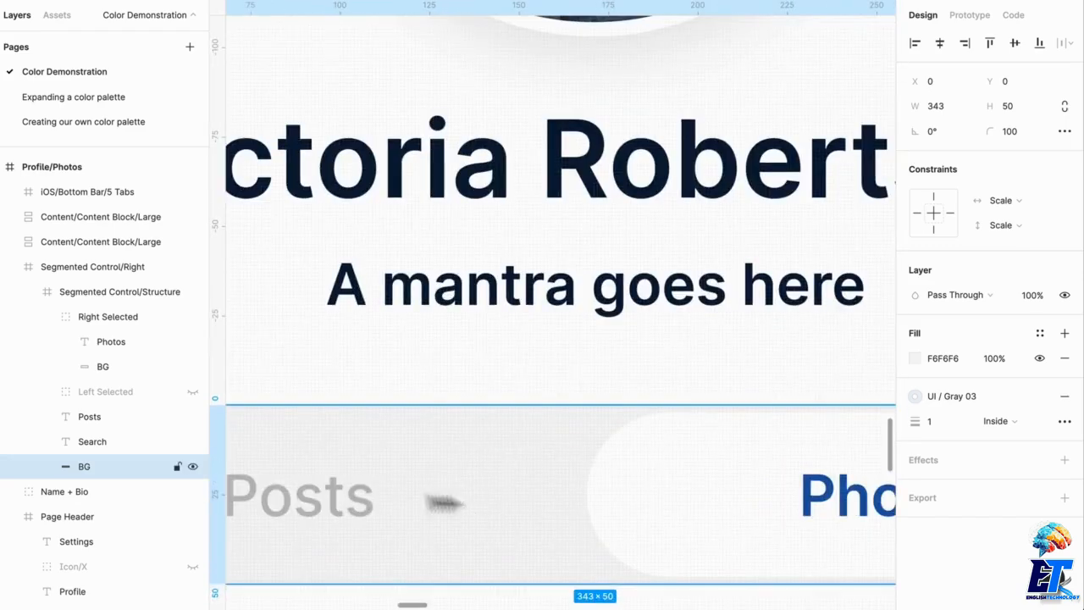
left_click_drag(518, 519, 480, 552)
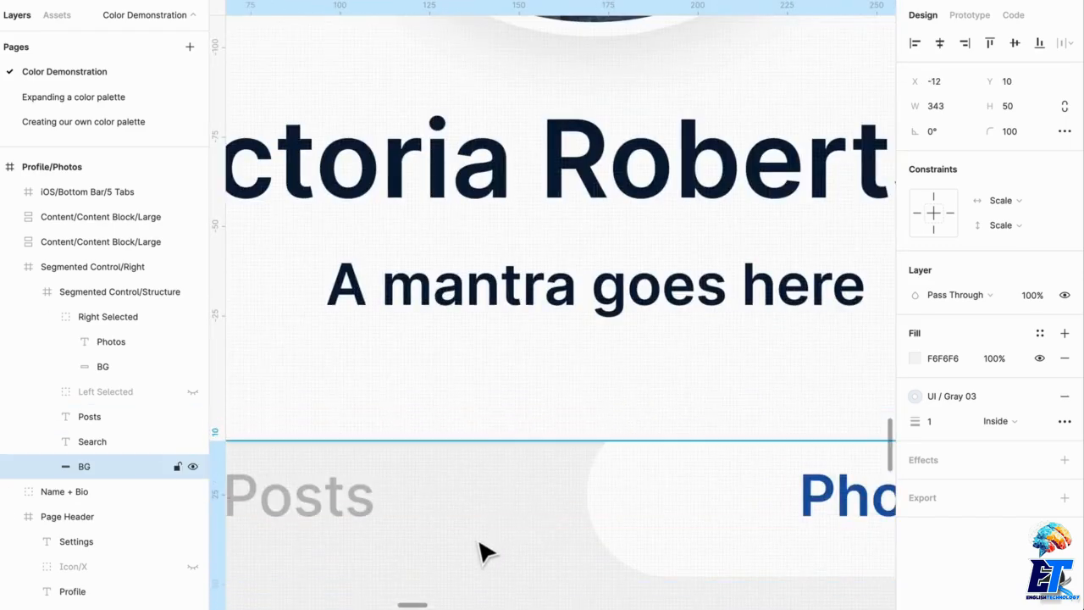
key("ctrl+z")
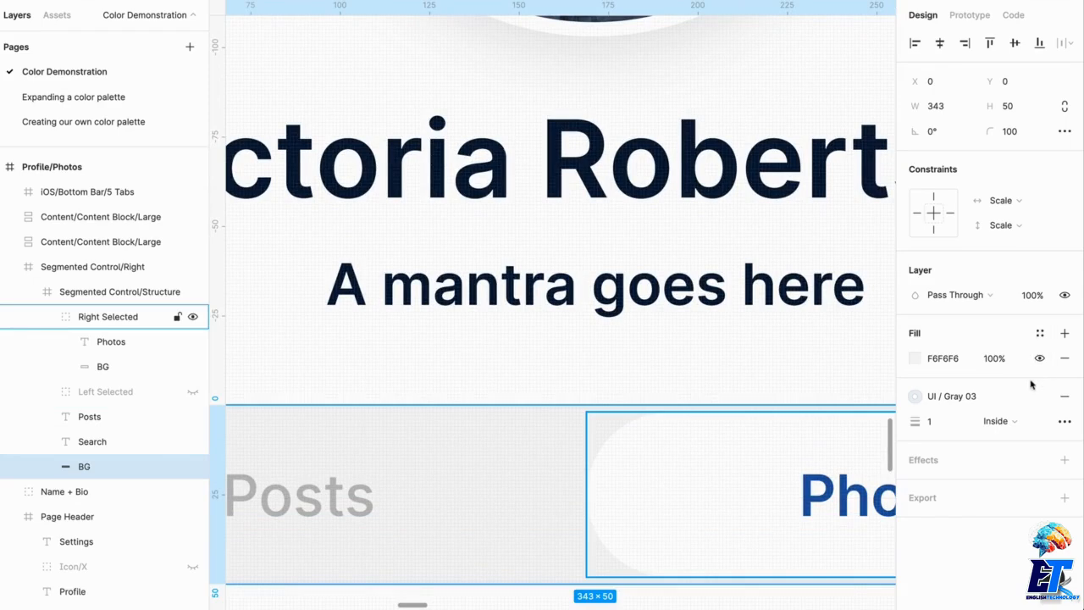
- Apply UI / Gray 03 to the fill and UI / Gray 02 to the stroke of the segmented control's background shape
left_click(1040, 333)
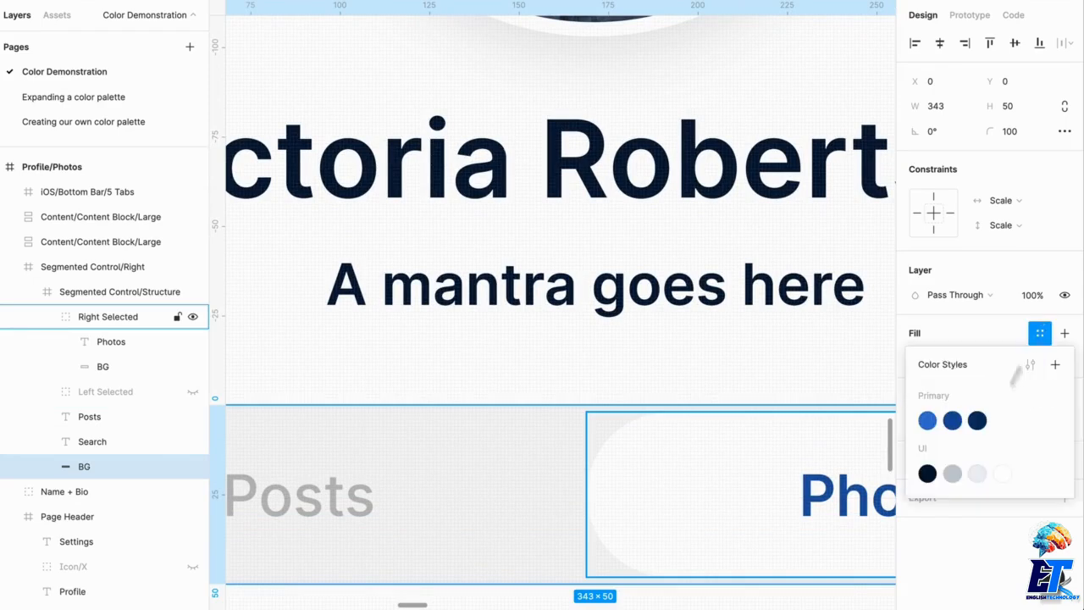
left_click(976, 474)
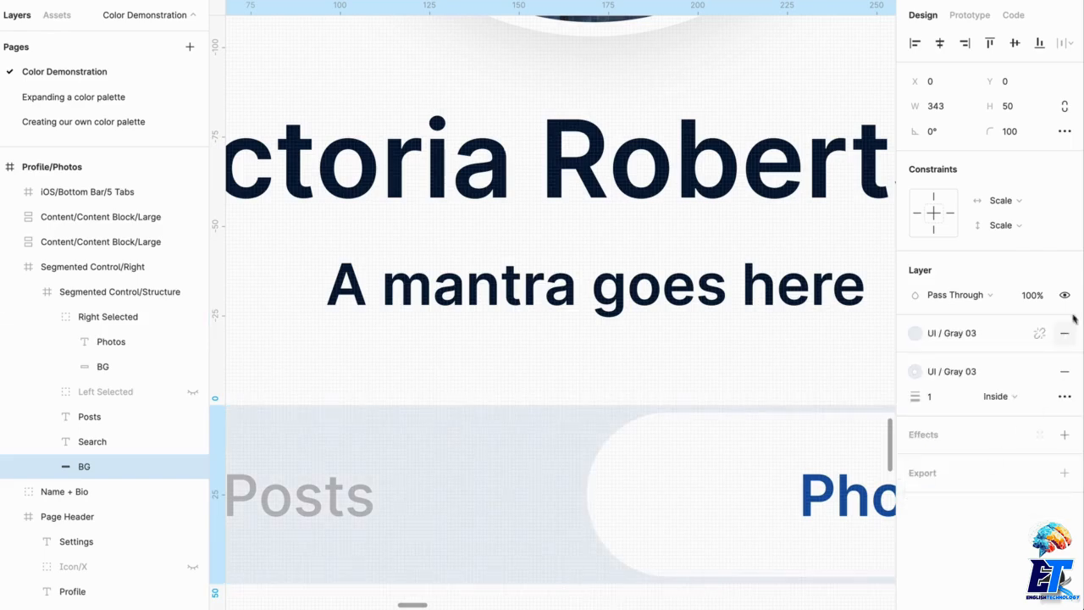
left_click(1004, 378)
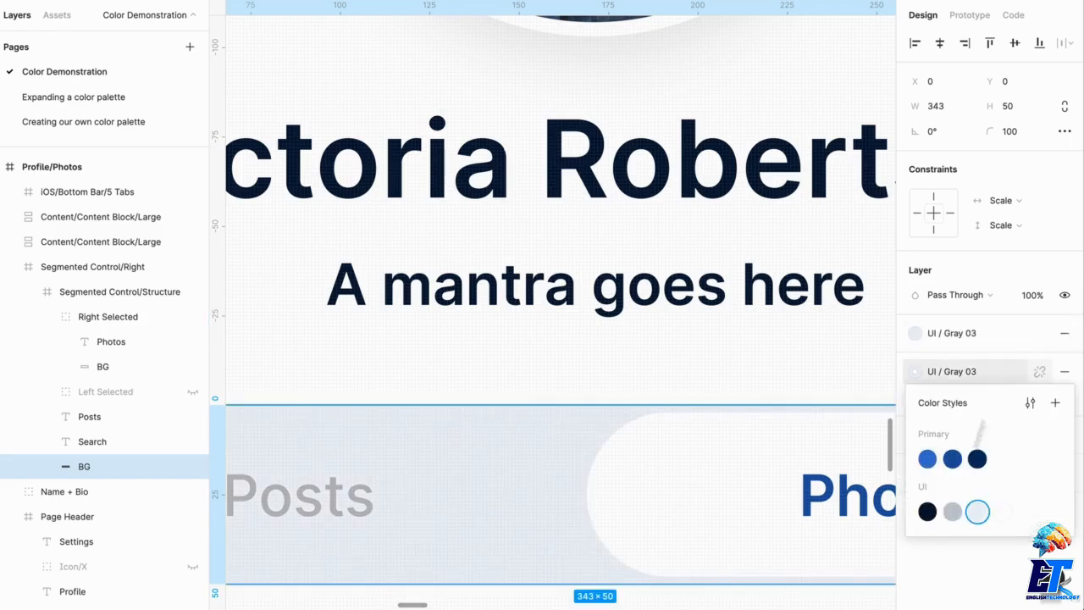
left_click(955, 513)
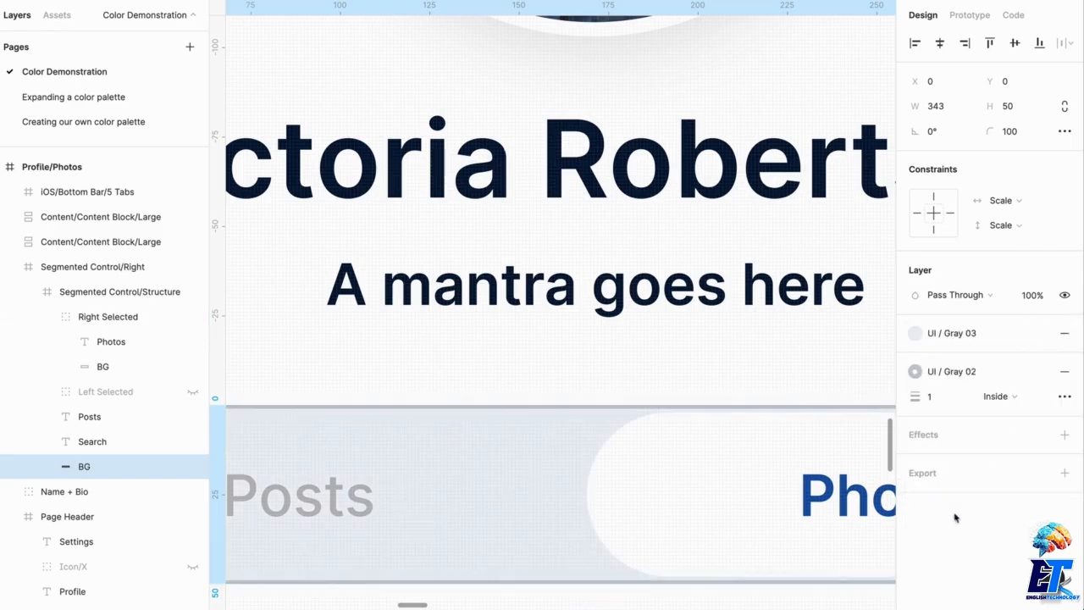
- Apply the UI / Gray 02 color style to the Posts label in the segmented control
left_click(332, 514)
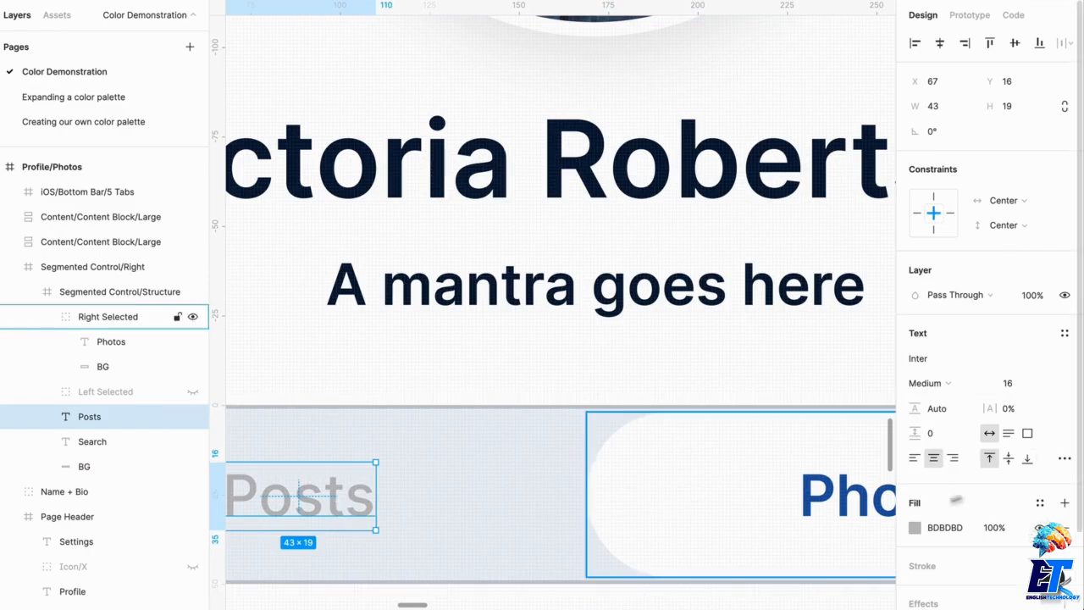
left_click(1040, 503)
left_click(952, 583)
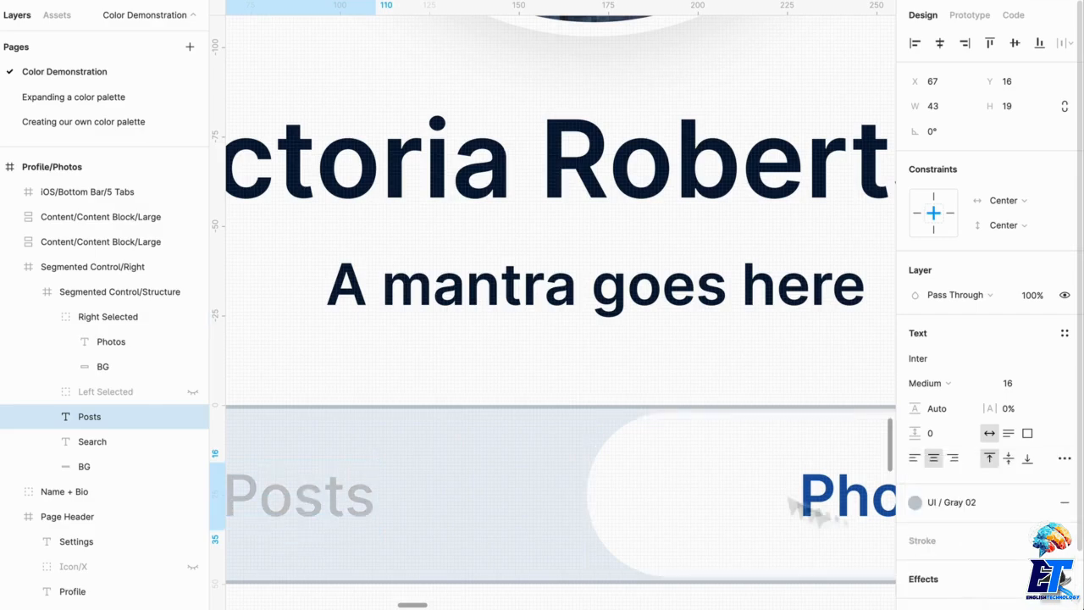
key("Escape")
- Apply the UI / Gray 03 color style to the large content block rectangle below the segmented control on the Profile/Photos screen
scroll(571, 380, "down", 5)
scroll(569, 370, "down", 4)
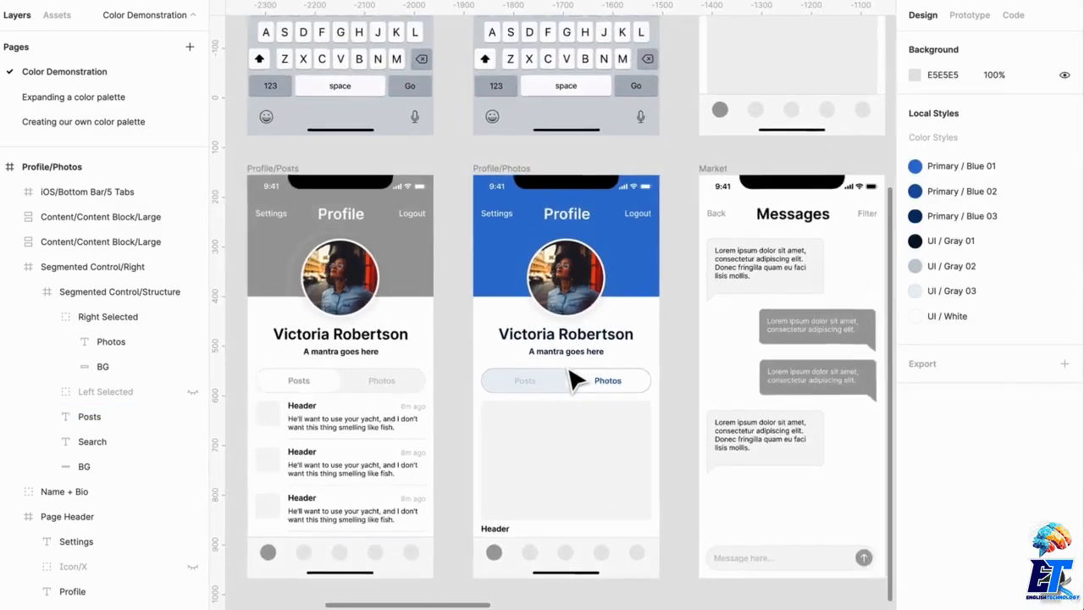
scroll(569, 370, "up", 2)
scroll(569, 370, "down", 2)
double_click(592, 390)
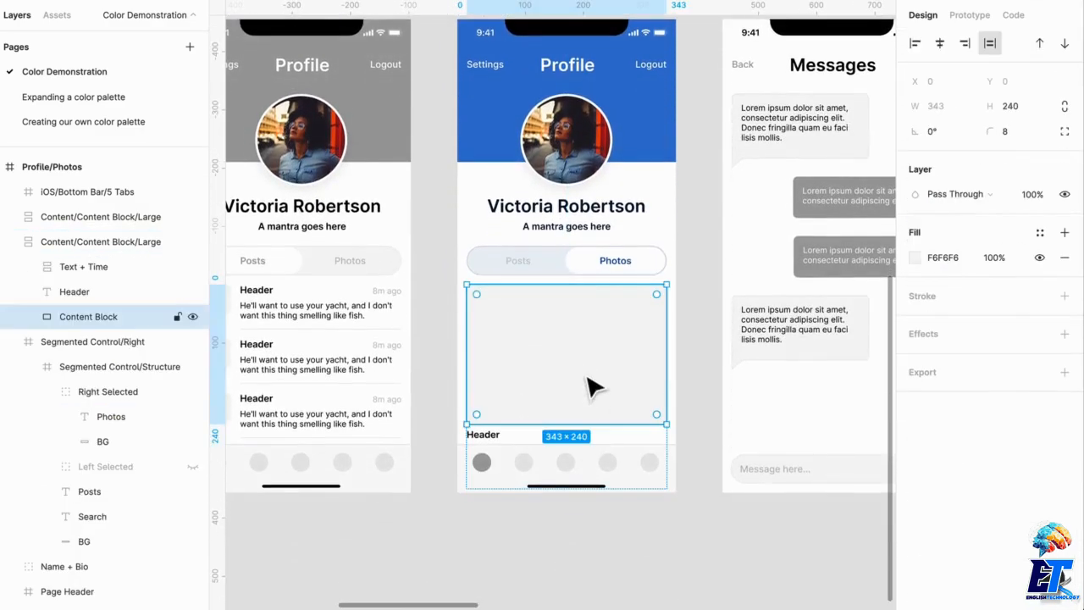
left_click(1041, 233)
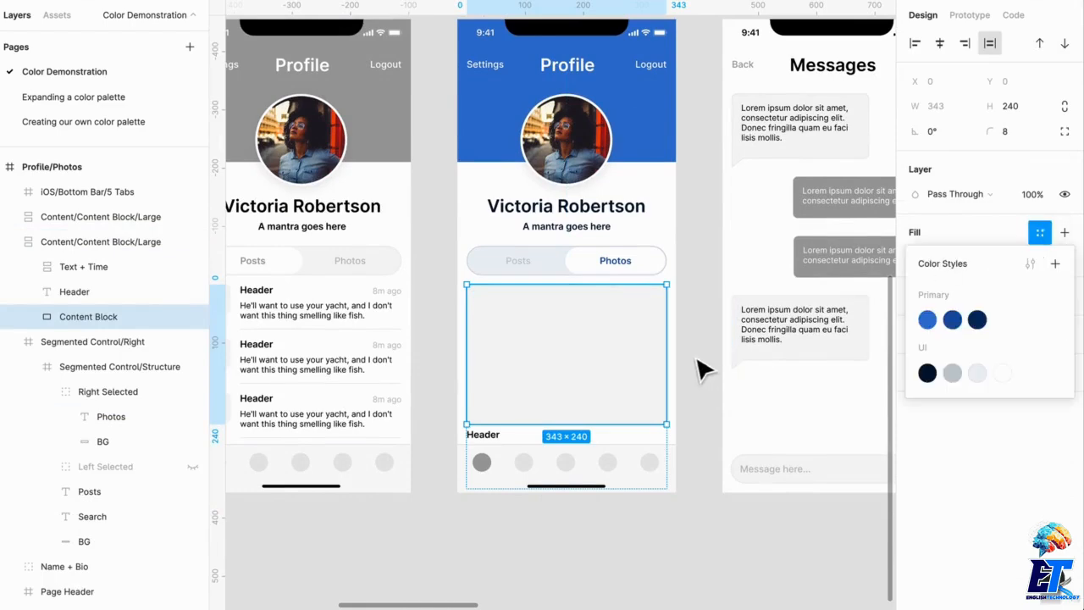
left_click(977, 373)
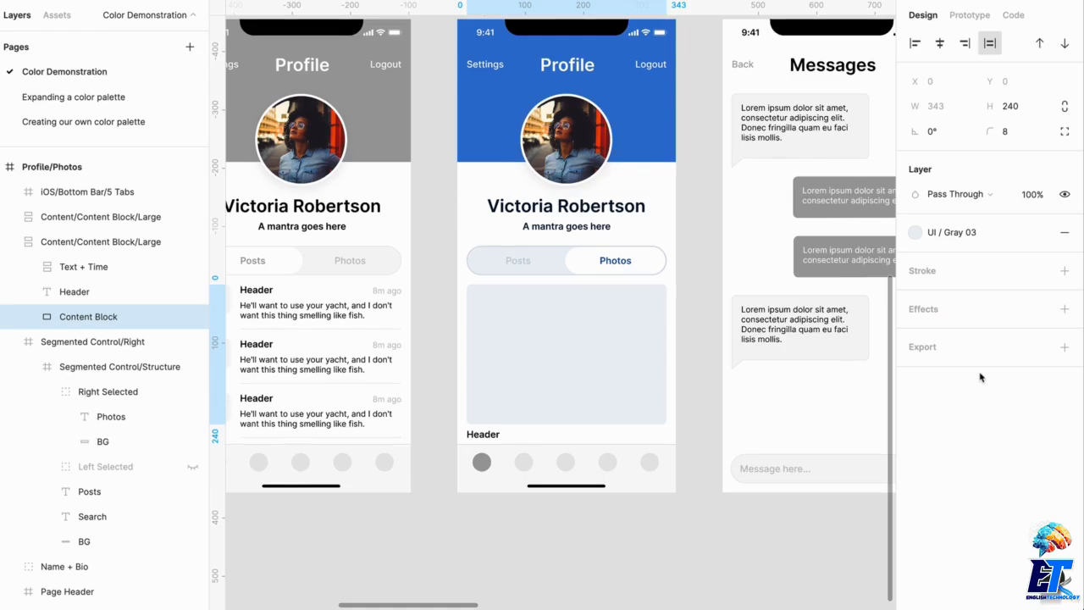
left_click(702, 363)
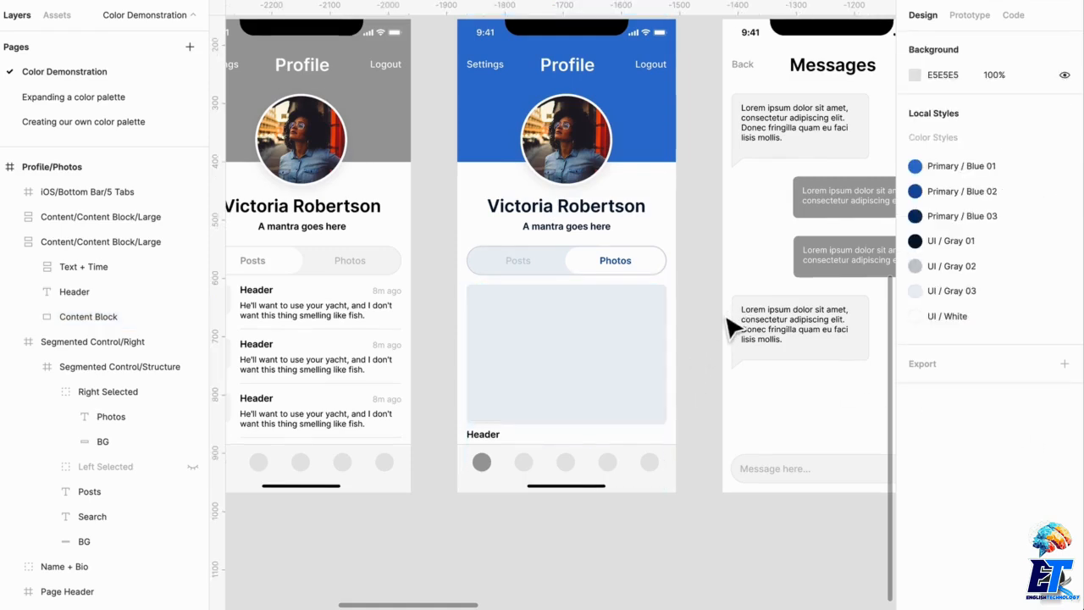
- Widen the Monochromatic Color Scheme frame to the right and shift the outlined white swatch right, leaving room for another swatch
scroll(730, 328, "up", 2)
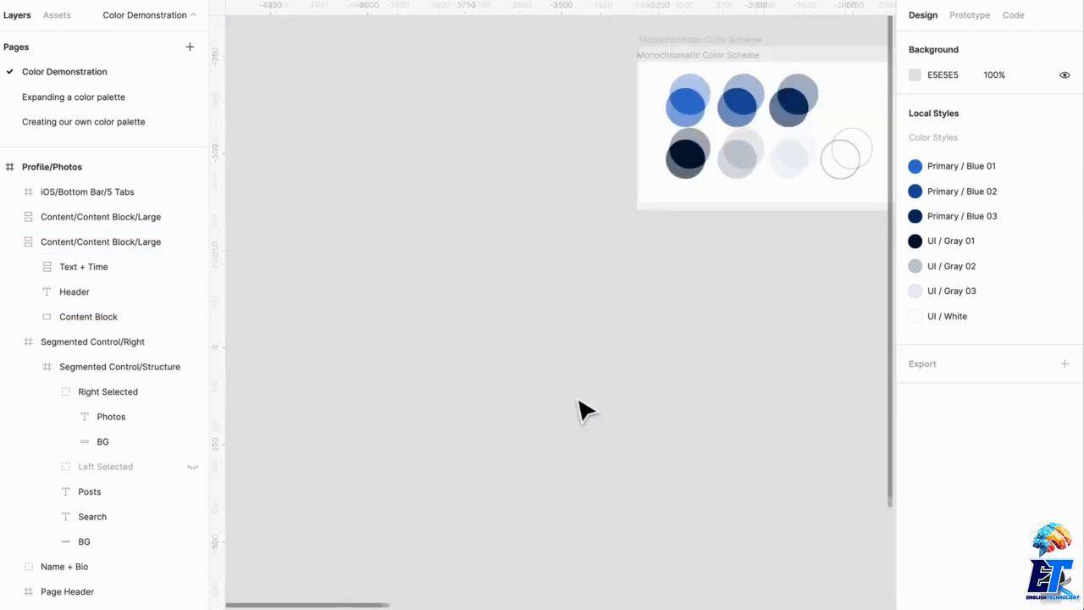
scroll(796, 339, "up", 10)
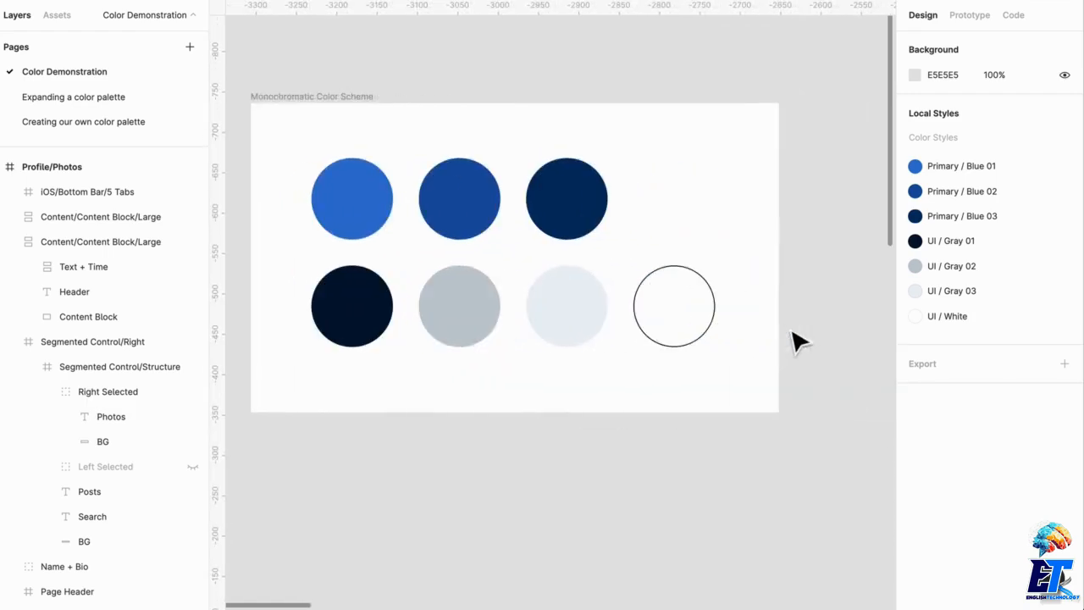
scroll(667, 298, "down", 2)
left_click(378, 122)
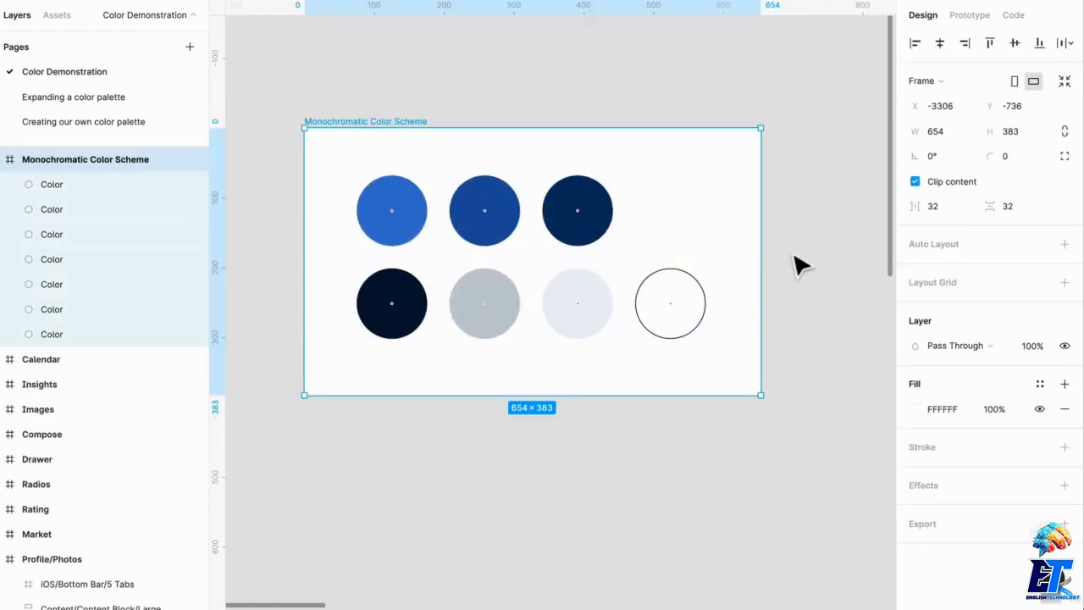
left_click_drag(766, 259, 893, 260)
left_click(690, 326)
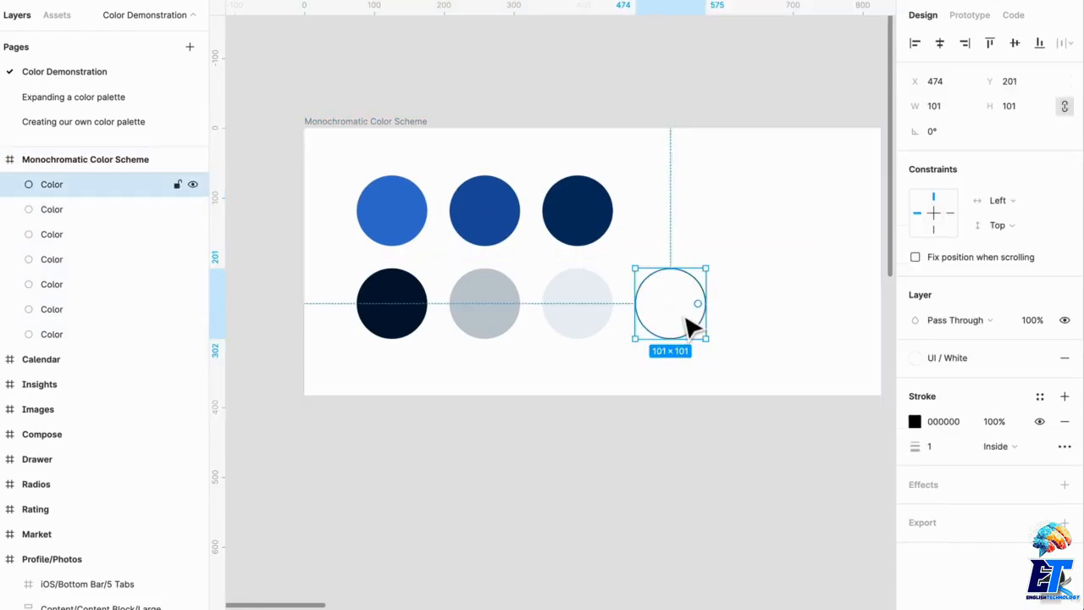
left_click_drag(690, 326, 822, 322)
- Duplicate the UI / Gray 03 swatch to X 474, Y 201 in the gap before the white swatch and detach the copy's color style
left_click_drag(600, 324, 688, 324)
scroll(686, 323, "up", 3)
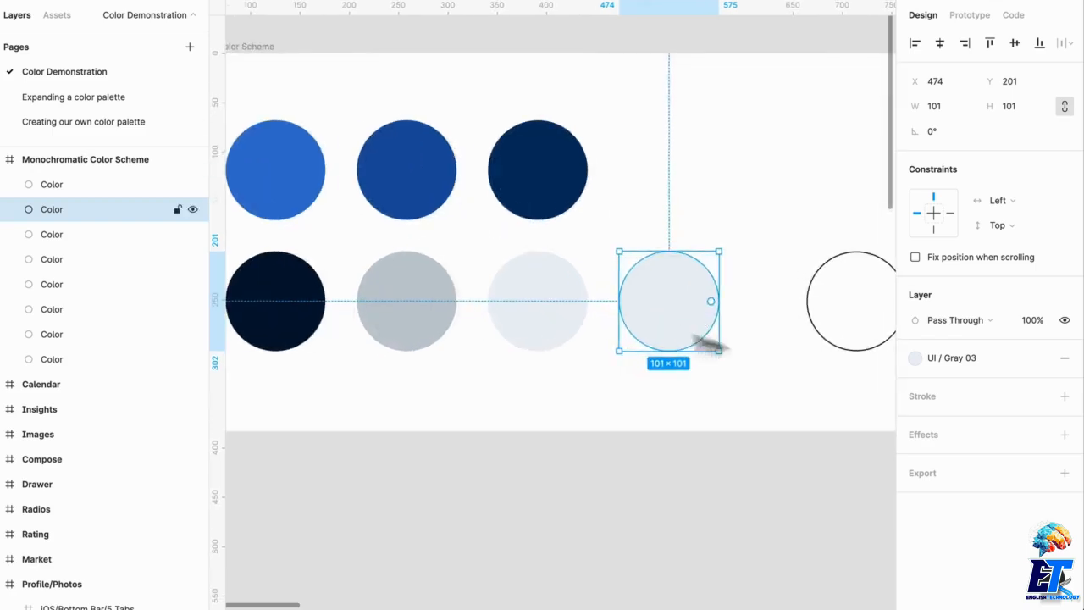
left_click(943, 361)
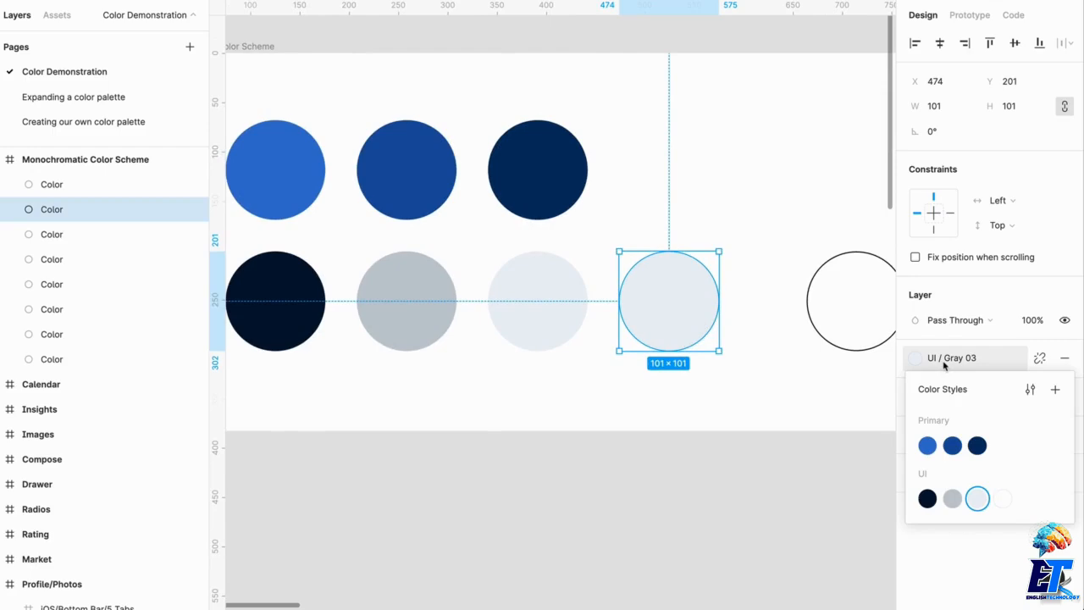
left_click(1041, 359)
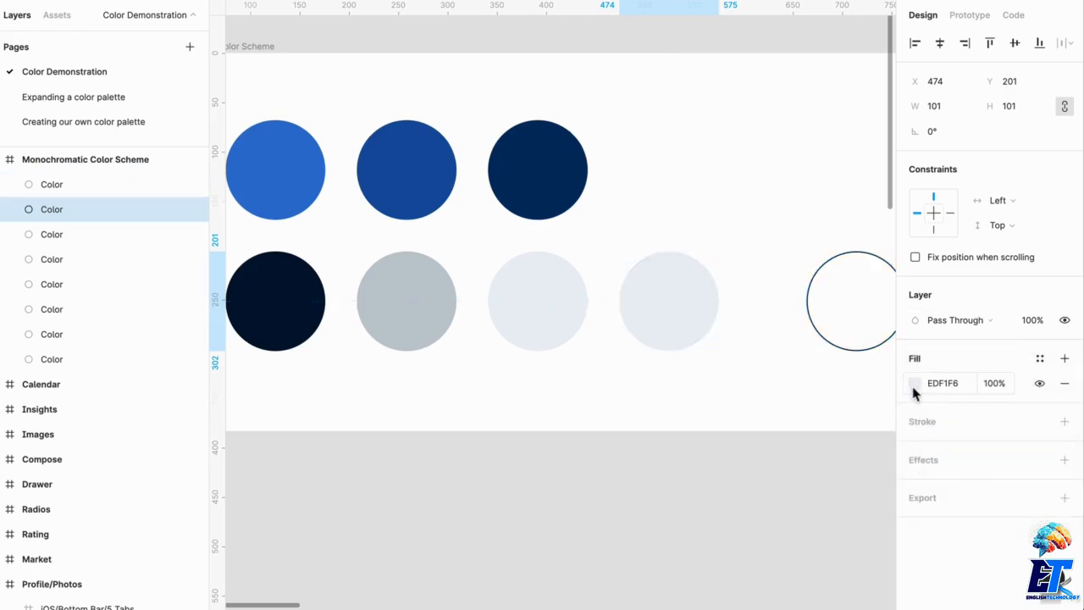
- Lighten the duplicated swatch's fill to F9FAFC
left_click(914, 384)
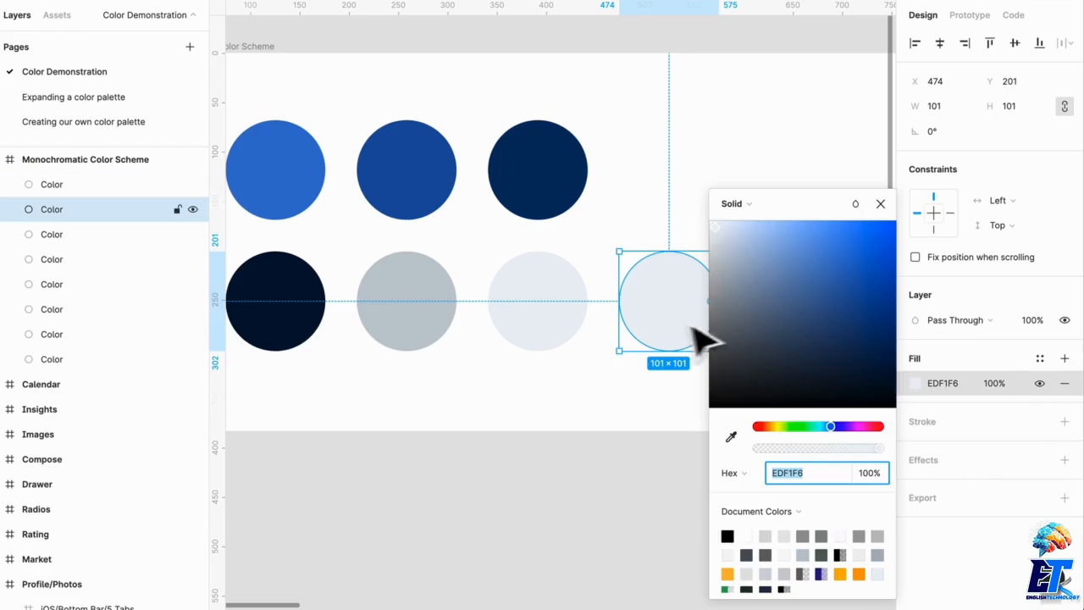
key("shift+2")
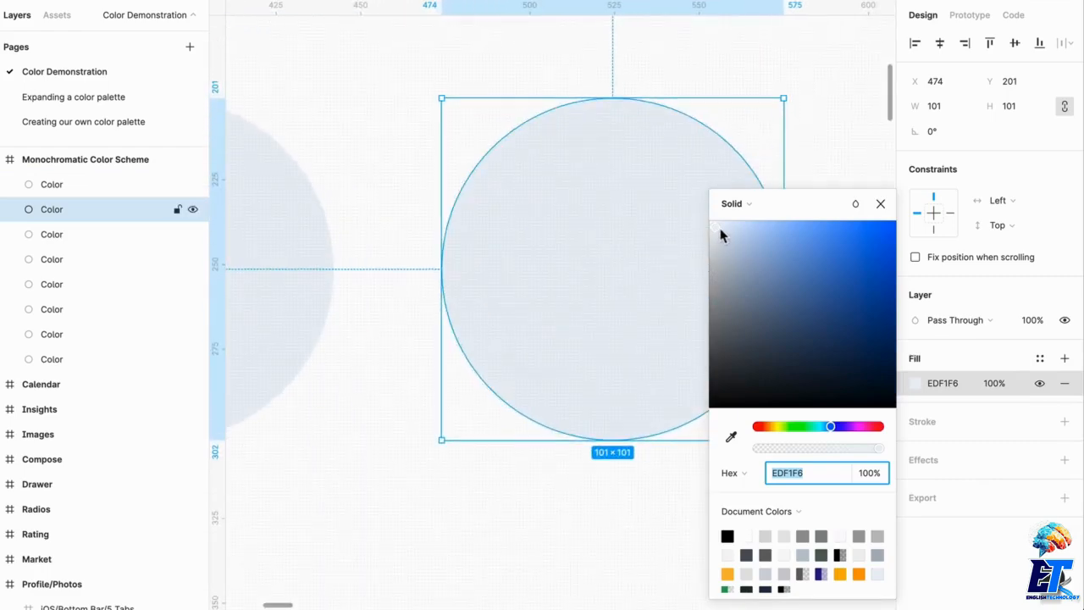
left_click(715, 228)
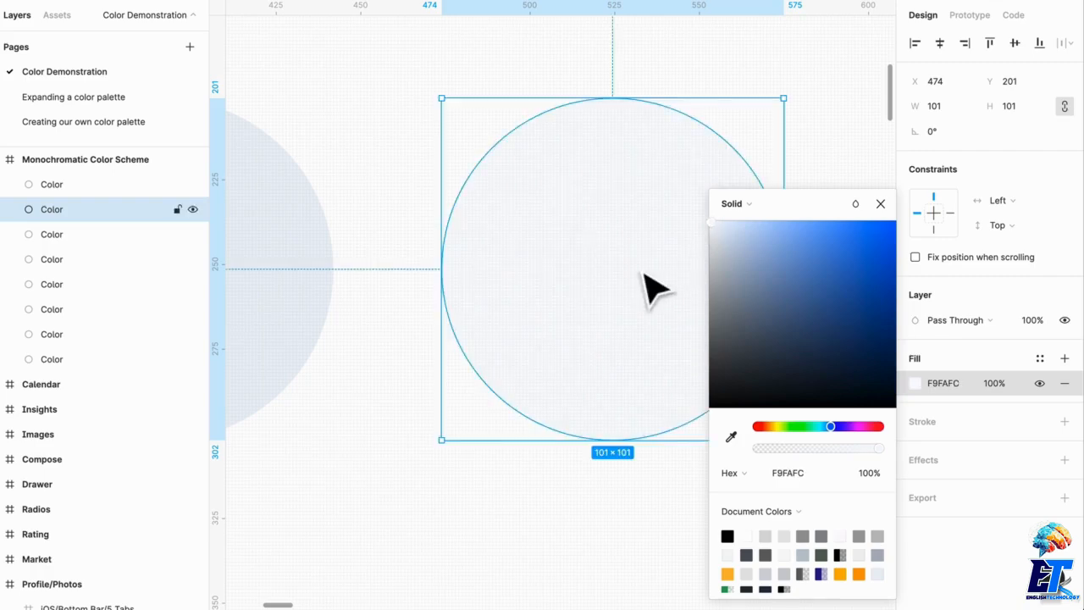
scroll(652, 288, "down", 5)
scroll(652, 288, "down", 4)
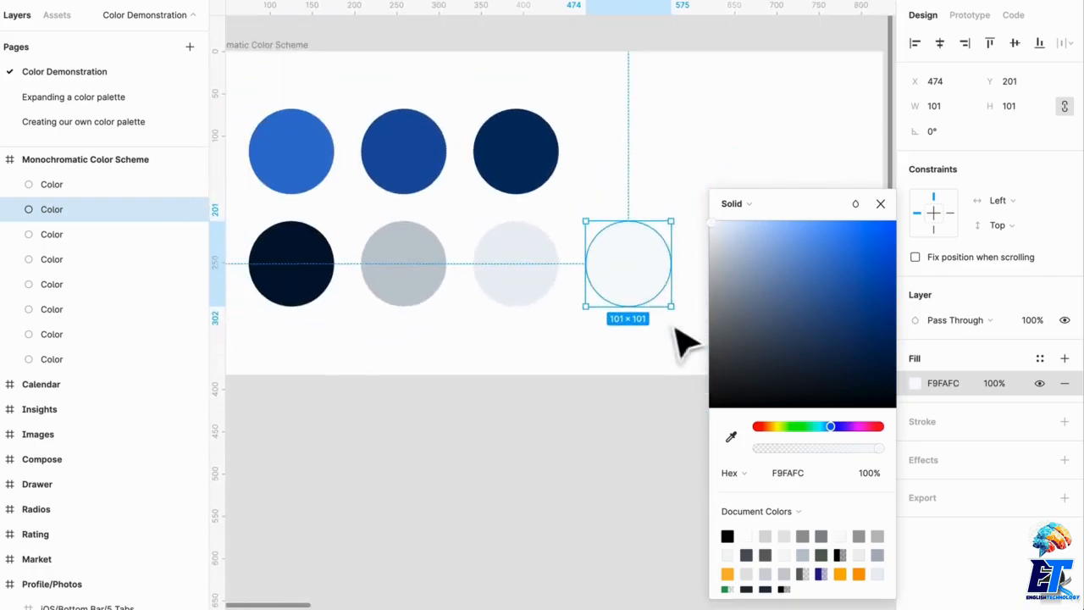
- Save the lightened swatch's fill as a new color style named UI / Gray 04
left_click(1041, 359)
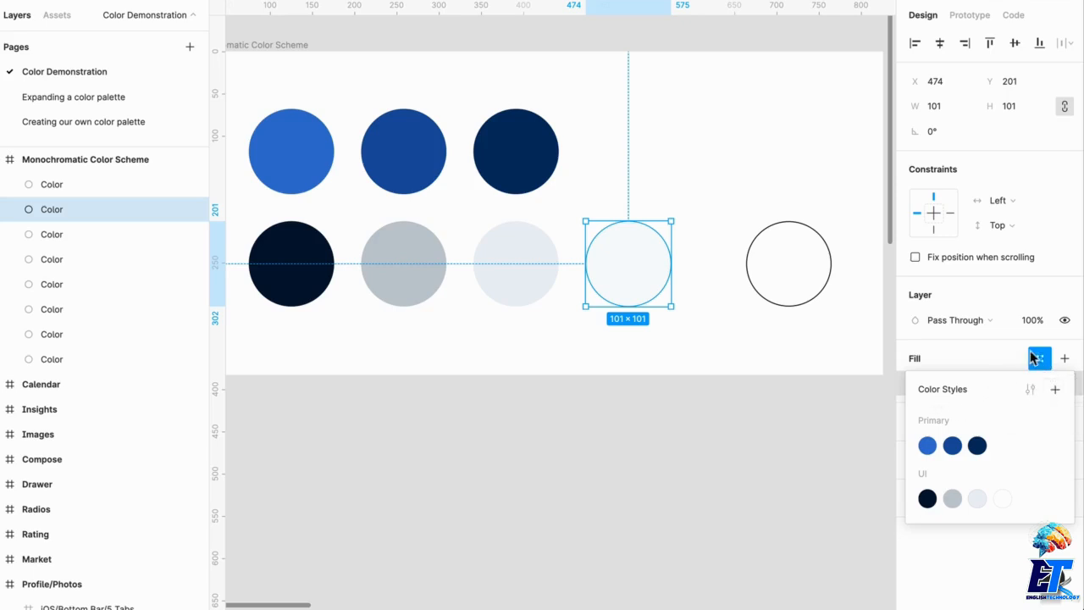
left_click(1054, 389)
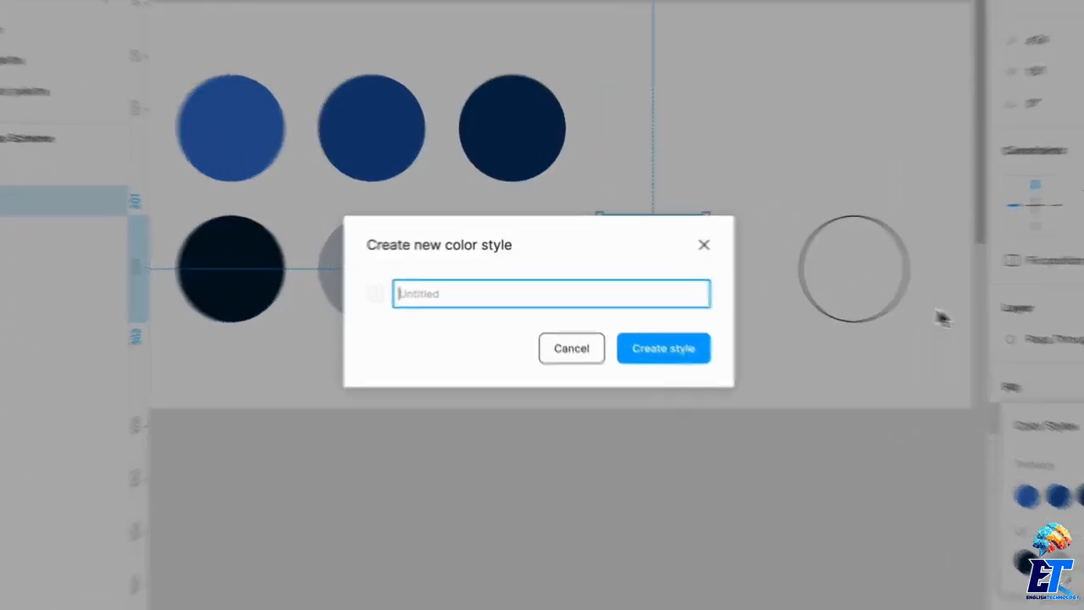
type("UI / Gray")
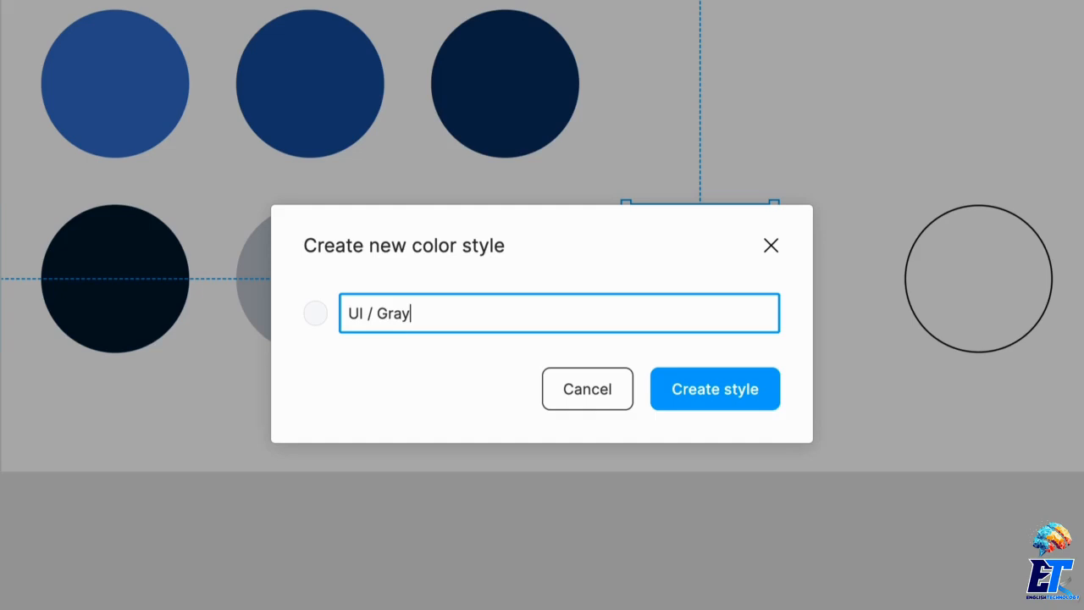
type(" 04")
key("Return")
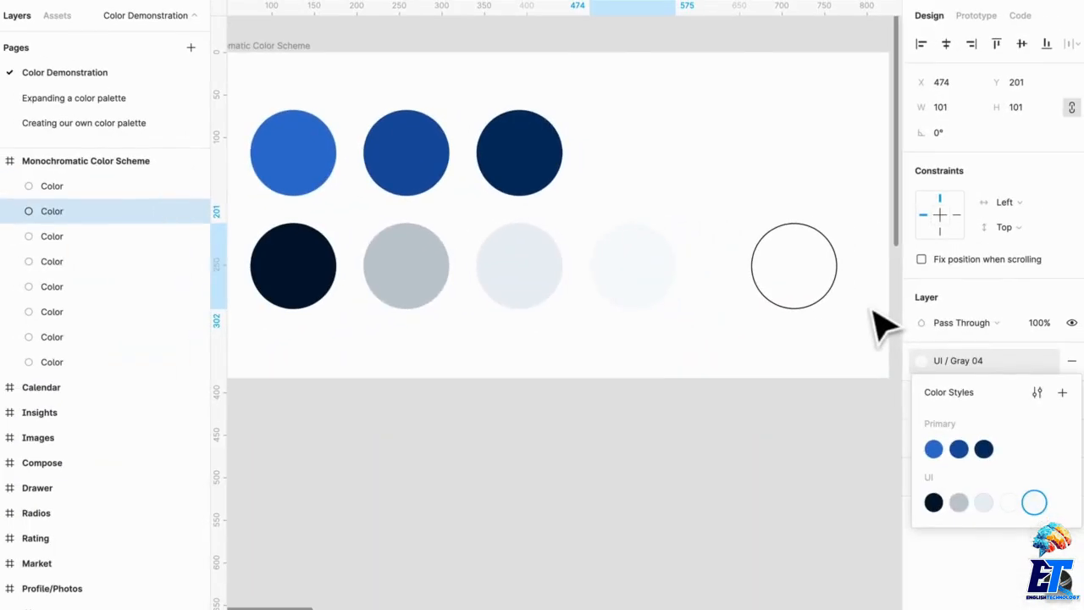
left_click(1035, 503)
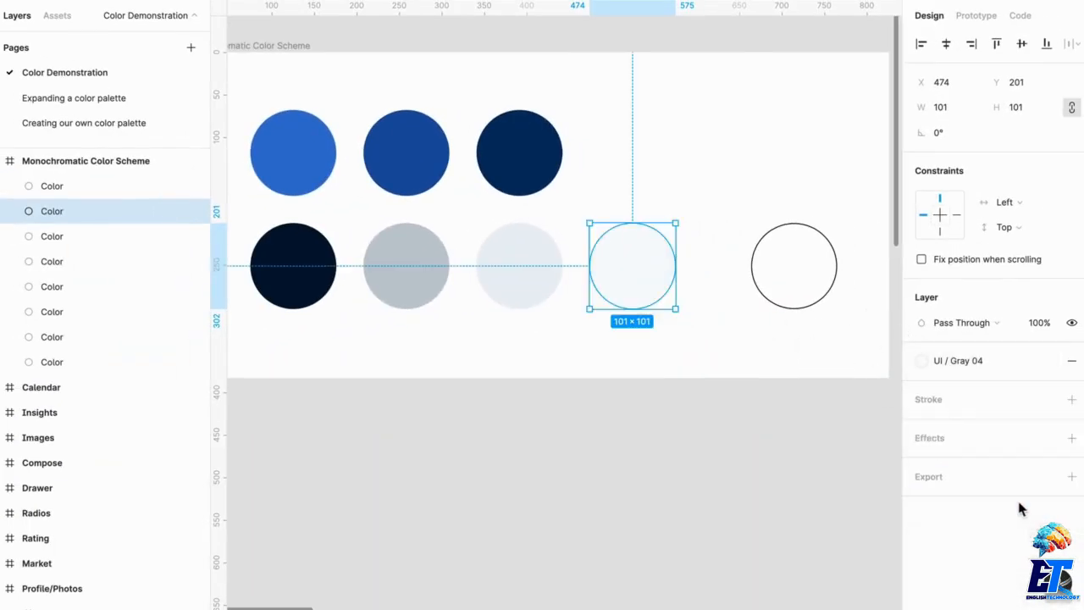
- Move the white swatch left to match the row's spacing and reorder the UI / Gray 04 style above UI / White
left_click_drag(781, 292, 743, 293)
left_click(699, 374)
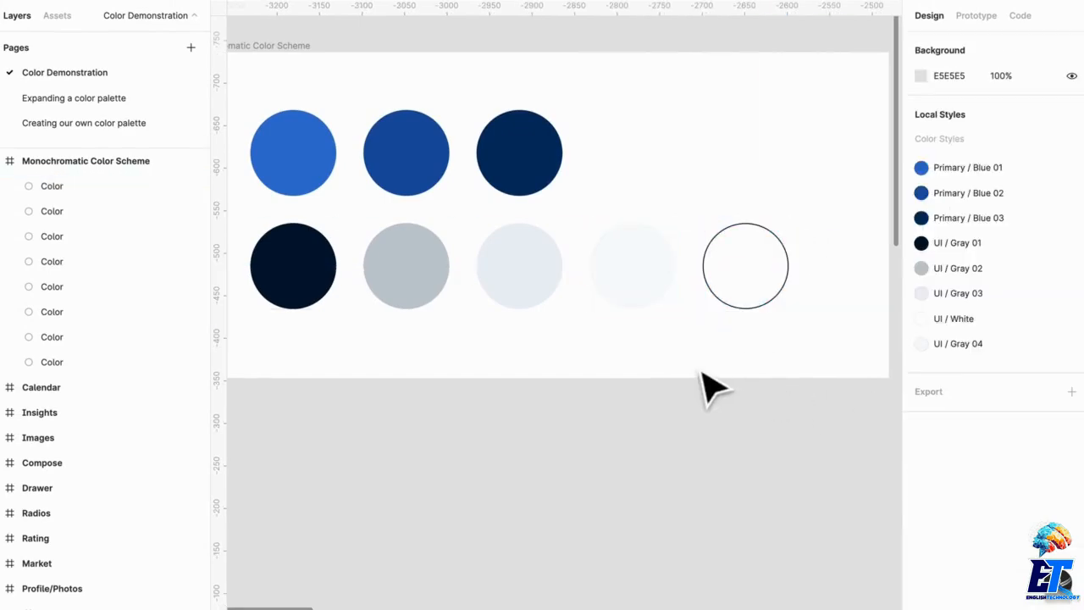
left_click(981, 346)
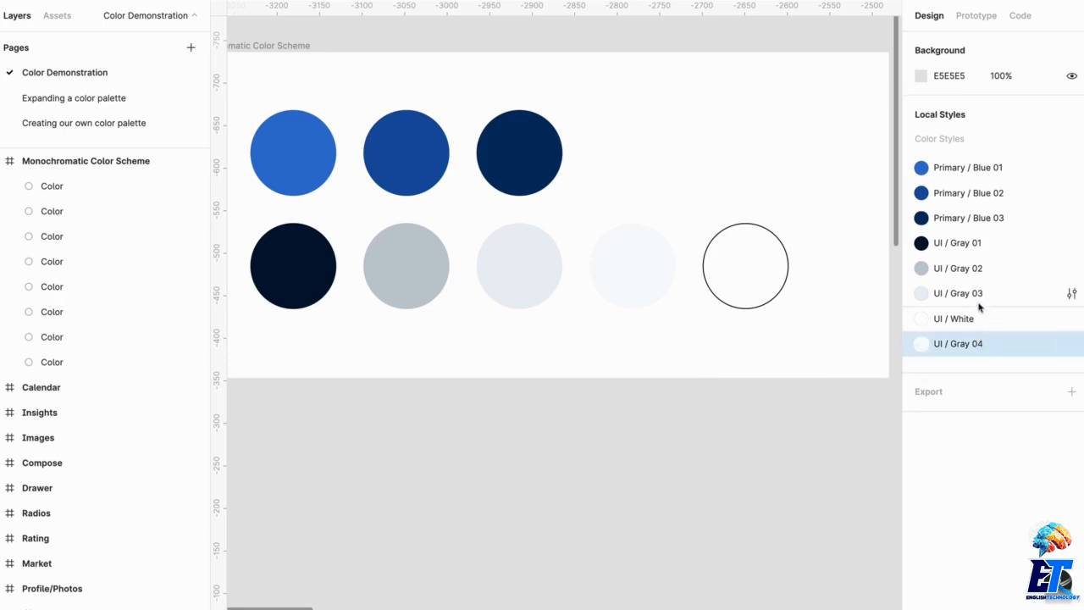
left_click_drag(979, 307, 980, 308)
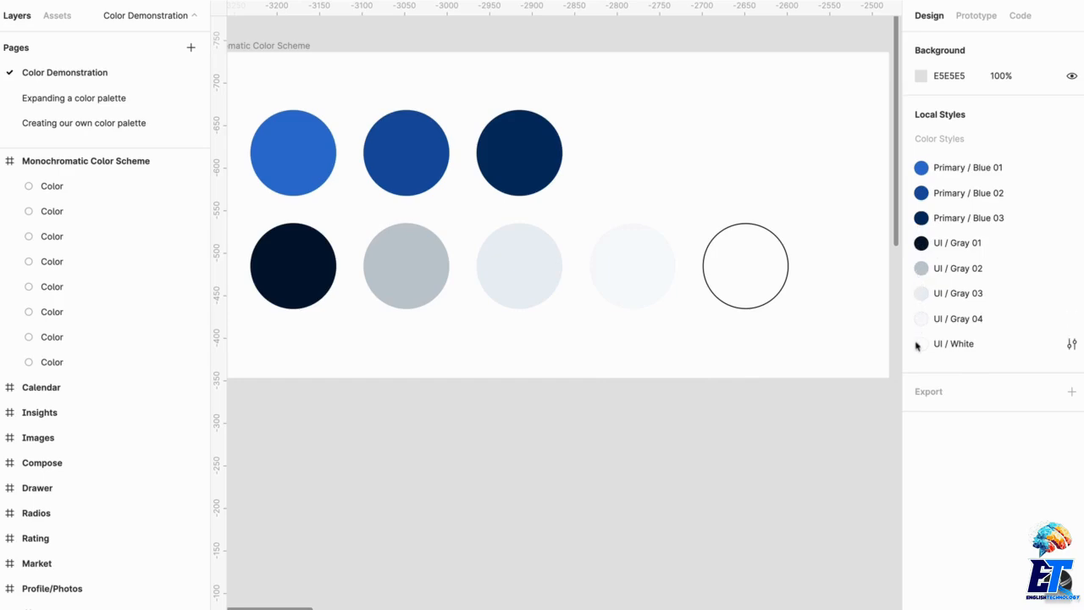
- Apply the UI / Gray 04 color style to the large content block rectangle above the Header text on the Profile/Photos screen
scroll(726, 356, "down", 2, "ctrl")
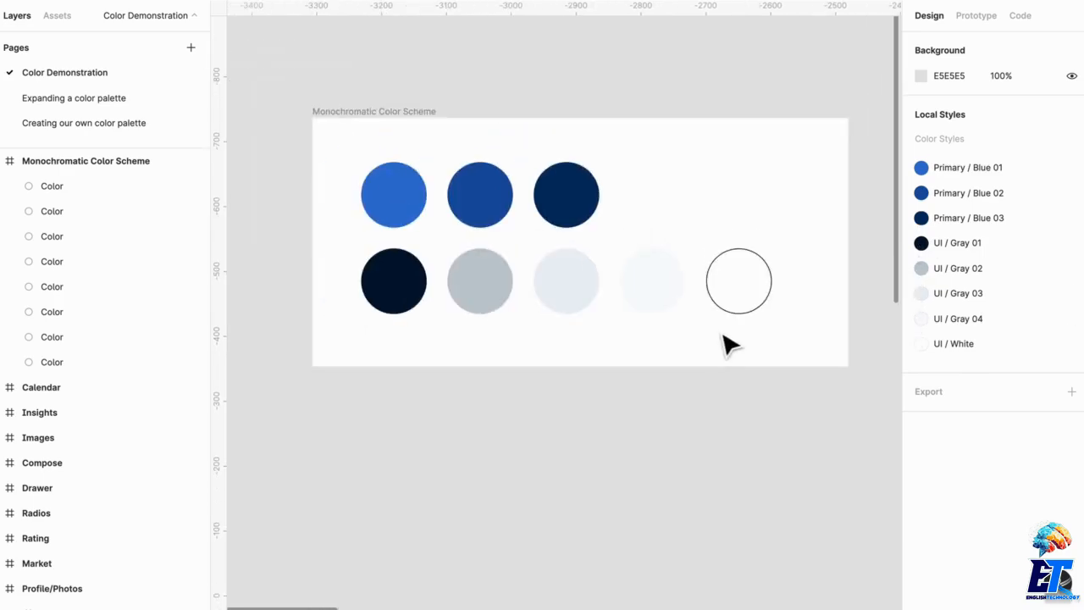
scroll(822, 271, "right", 15)
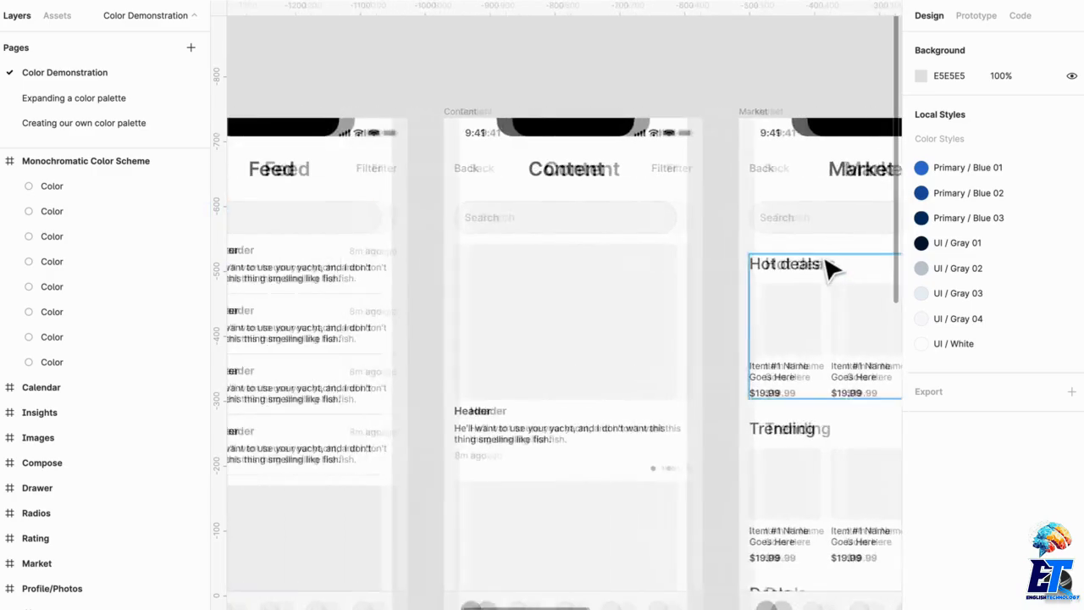
scroll(830, 269, "left", 3)
scroll(830, 269, "down", 2)
scroll(827, 266, "down", 8)
scroll(828, 266, "left", 3)
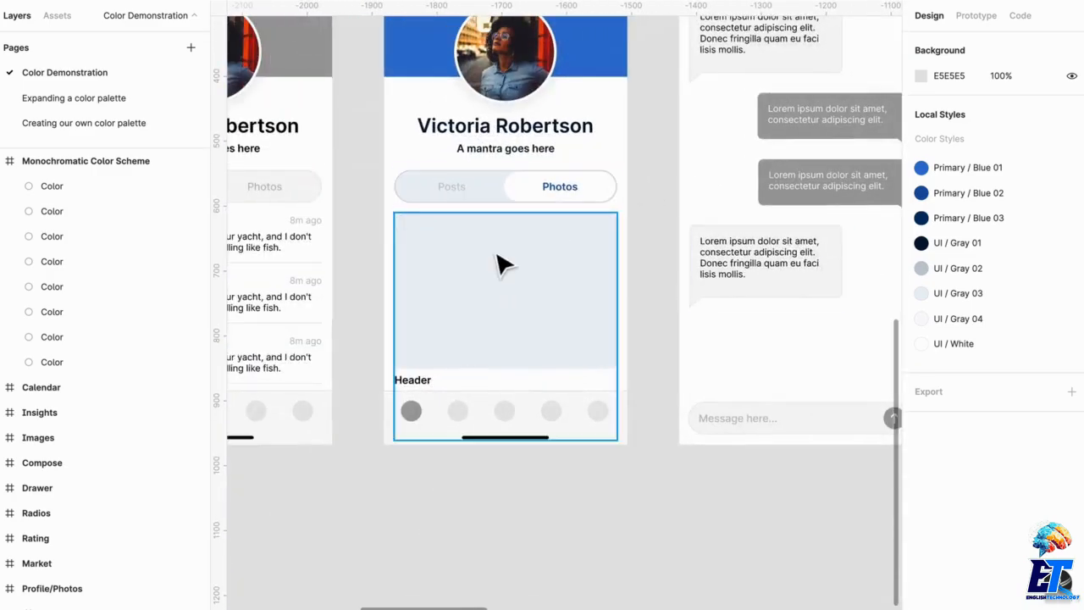
left_click(499, 264)
left_click(527, 297)
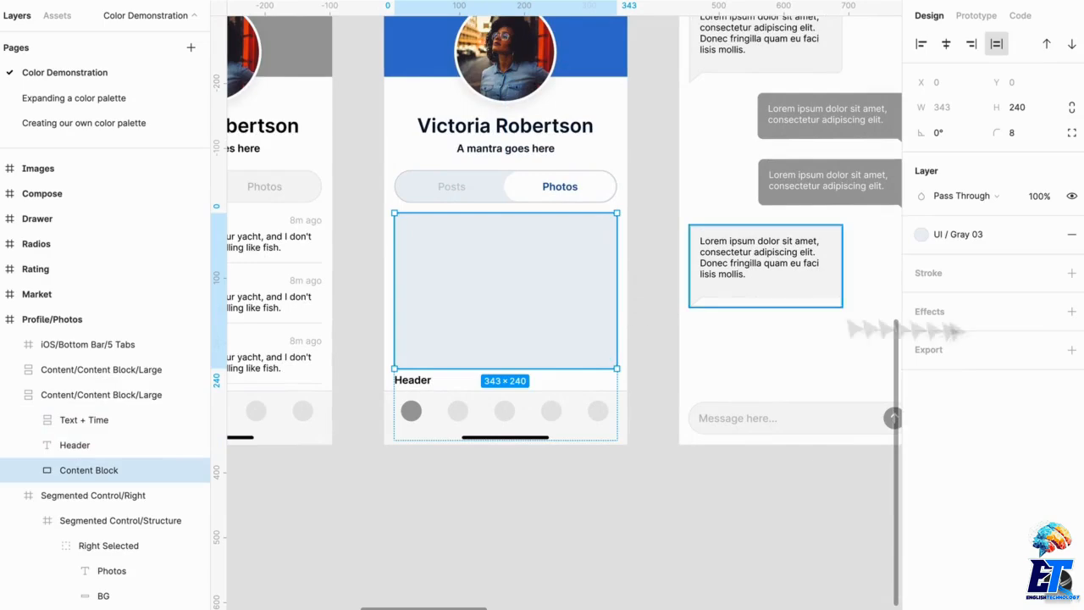
left_click(1004, 236)
left_click(1009, 377)
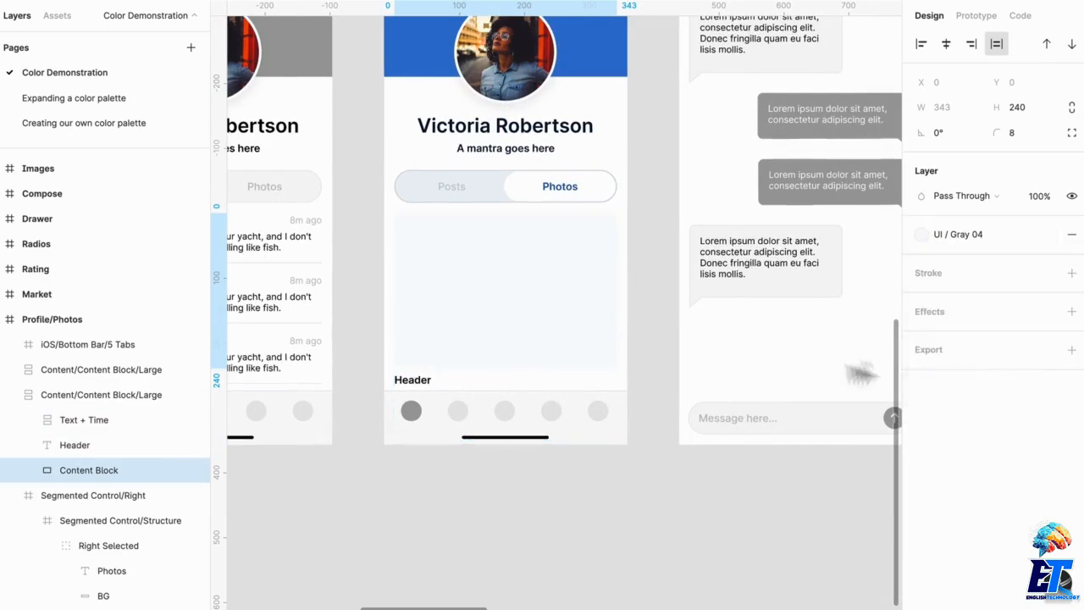
- Apply the UI / Gray 04 color style to the fill of the Posts/Photos segmented control's background on the Profile/Photos screen
left_click(653, 310)
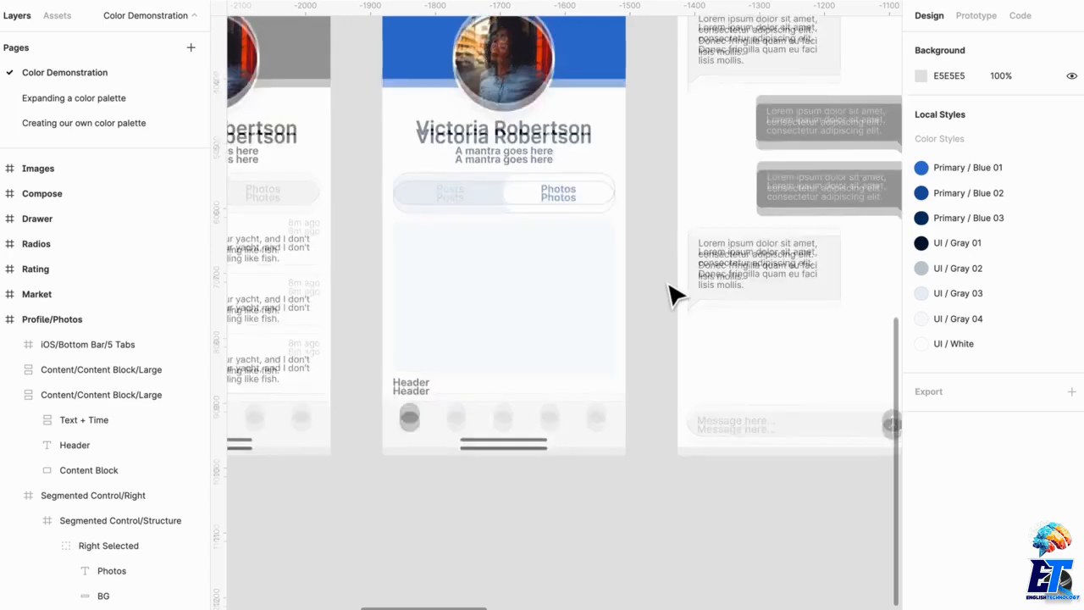
scroll(668, 287, "up", 3)
left_click(494, 274)
left_click(493, 274)
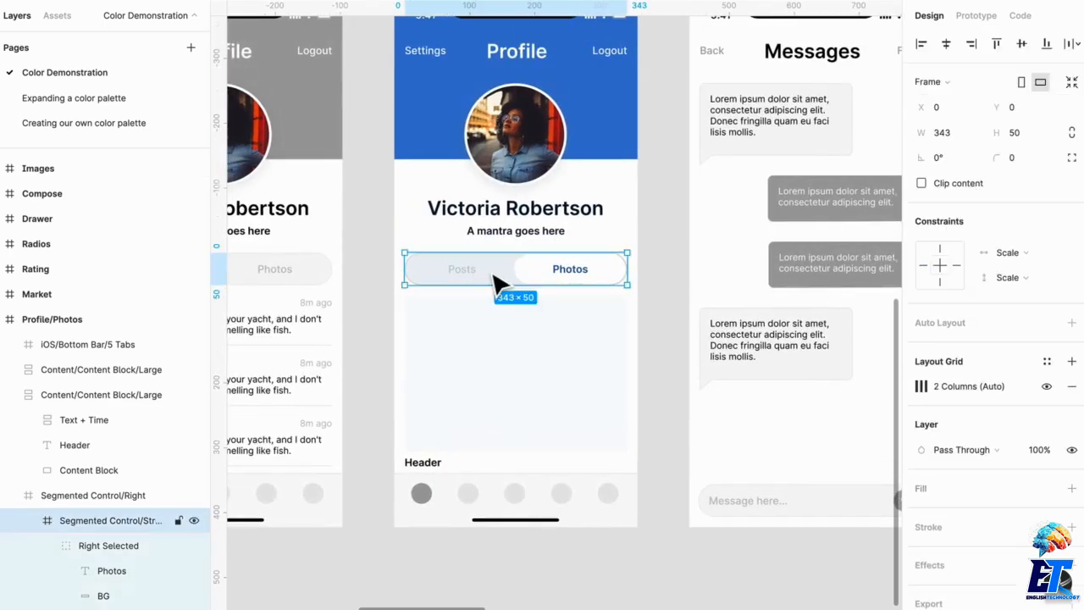
left_click(500, 280)
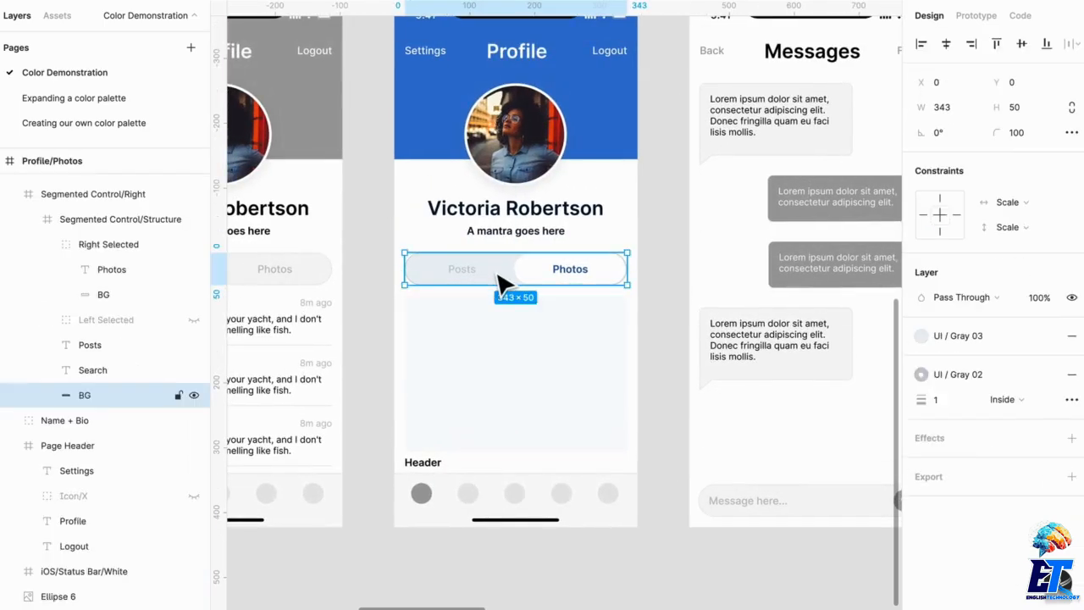
left_click(968, 337)
left_click(1010, 479)
left_click(660, 245)
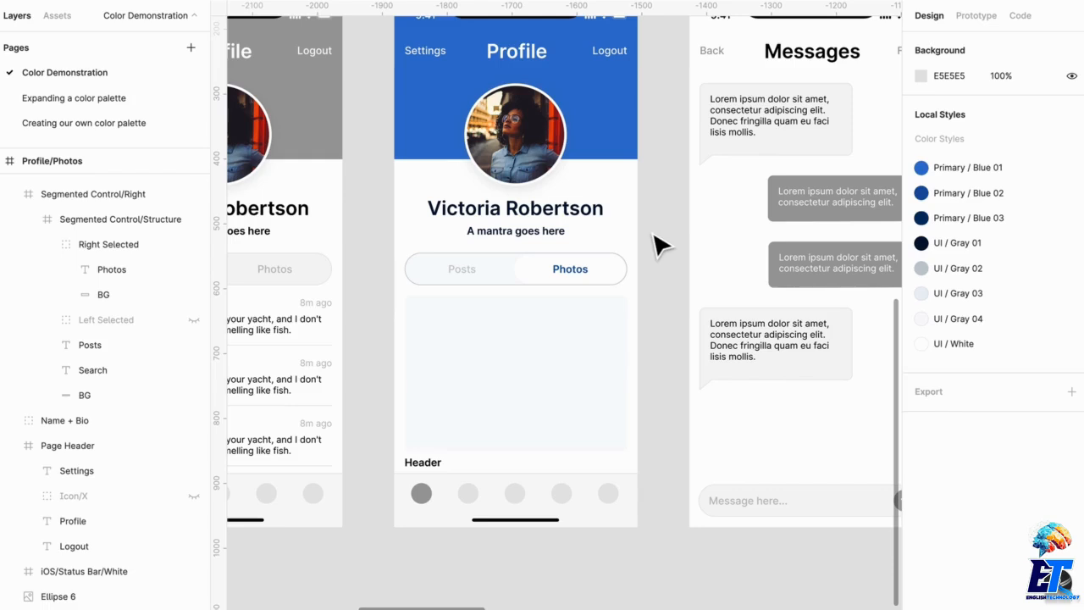
- Apply the UI / Gray 01 color style to the Messages title on the Market screen
scroll(660, 246, "right", 5)
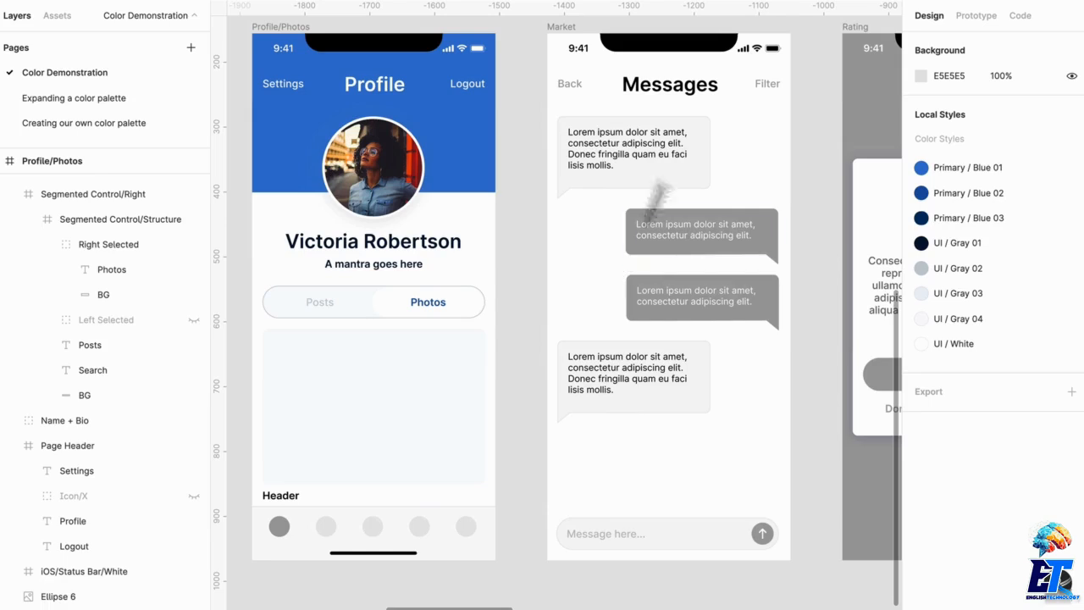
left_click(687, 102)
left_click(688, 100)
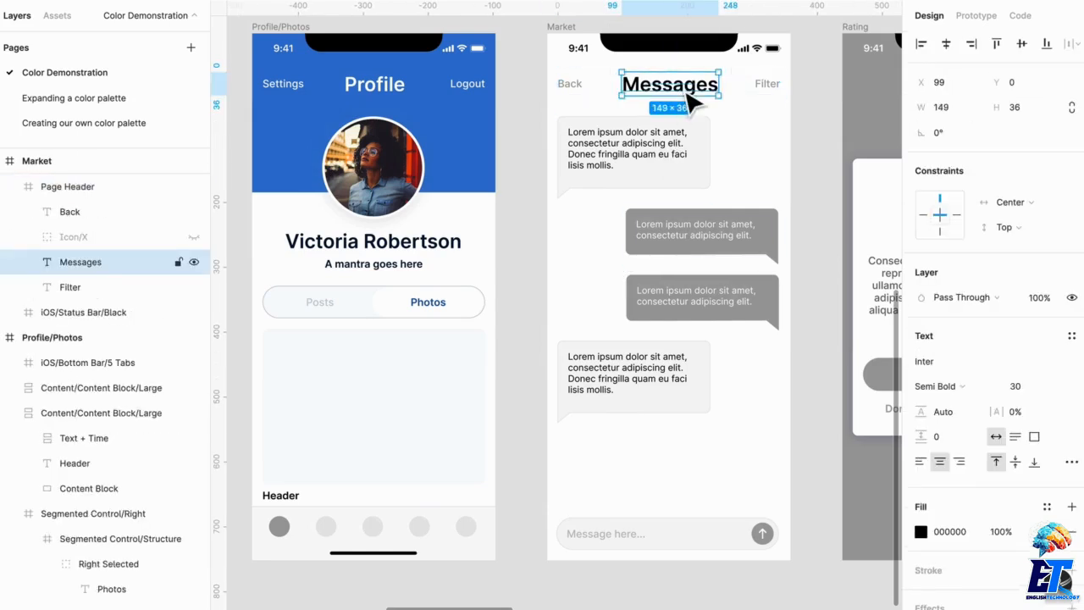
left_click(1046, 508)
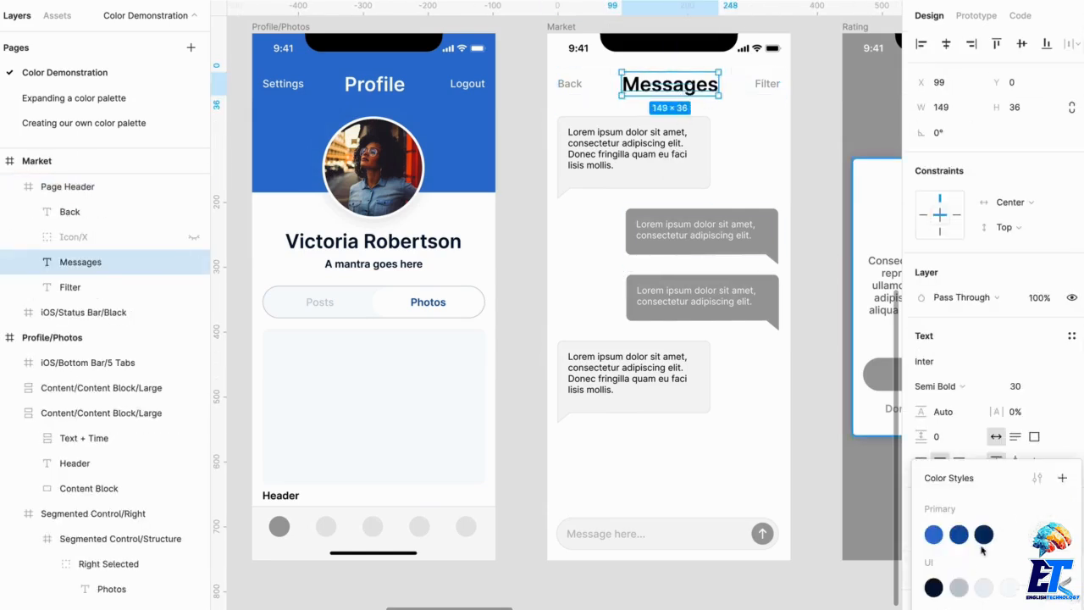
left_click(935, 587)
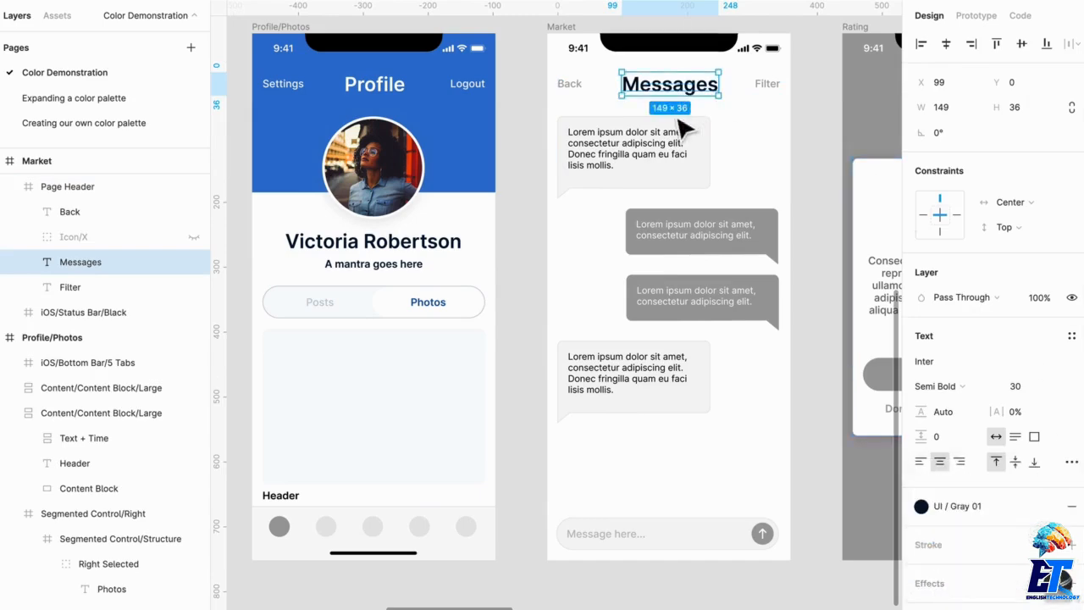
- Apply the UI / Gray 02 color style to the Back and Filter labels in the Messages header
left_click(767, 81)
left_click(570, 81)
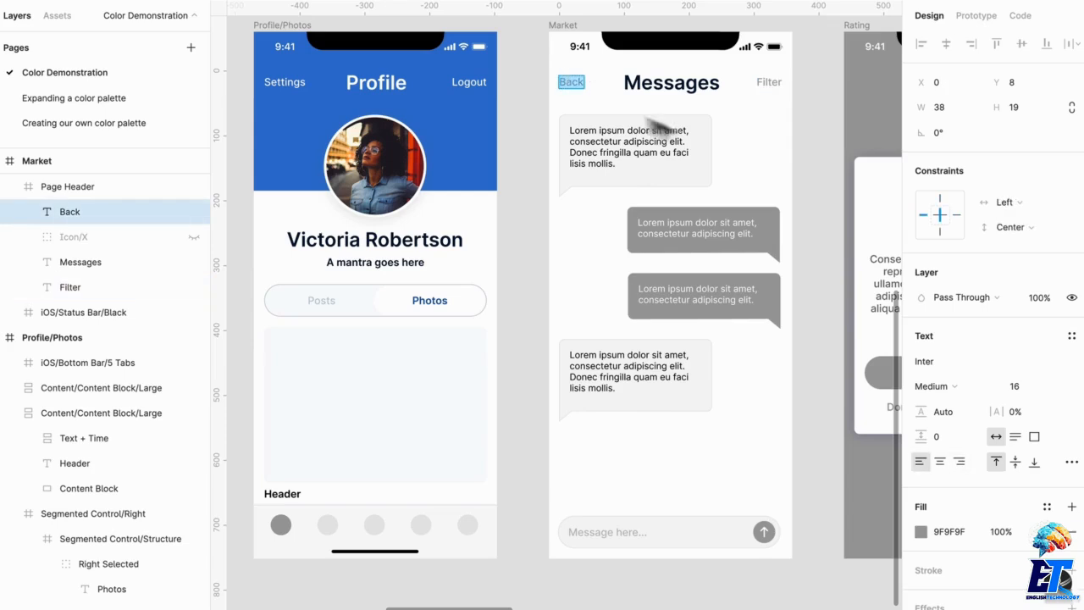
left_click(771, 85, "shift")
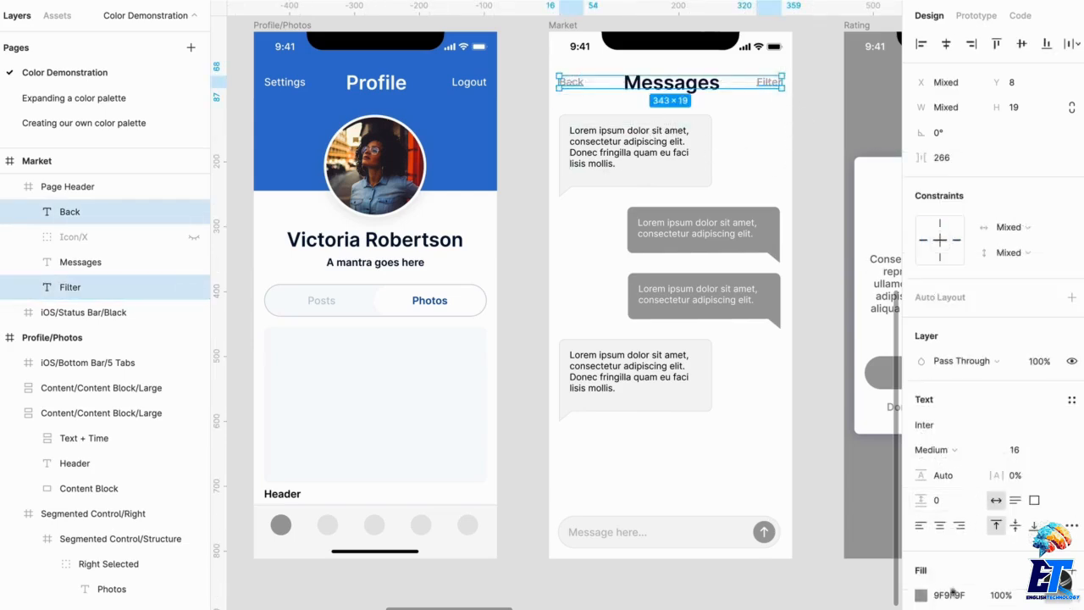
left_click(1053, 570)
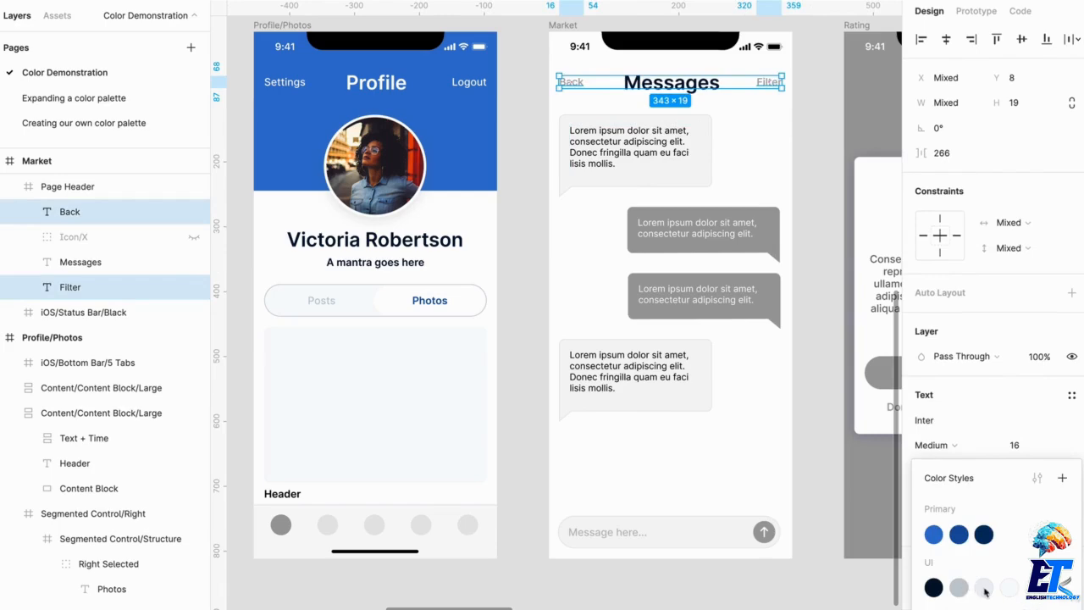
left_click(959, 588)
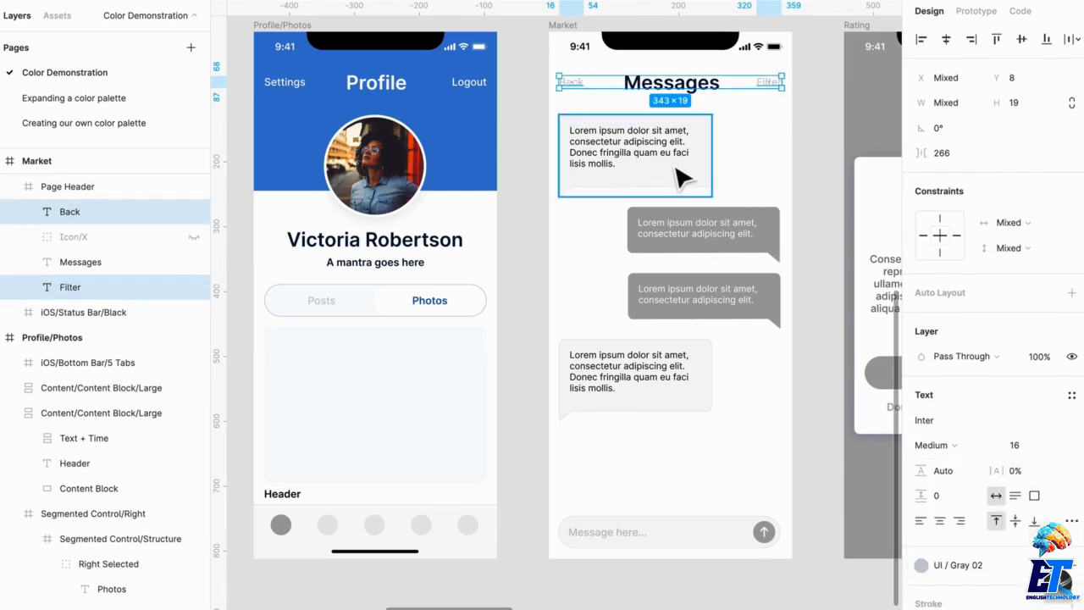
- Apply the UI / Gray 01 color style to the text in both light gray incoming message bubbles
left_click(687, 193)
double_click(678, 155)
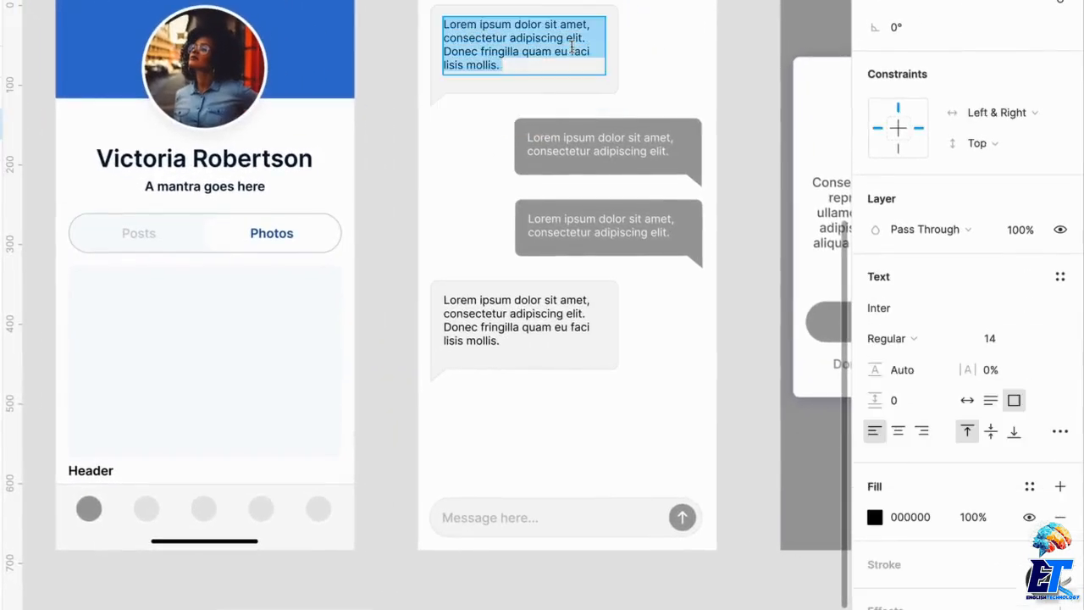
key("Escape")
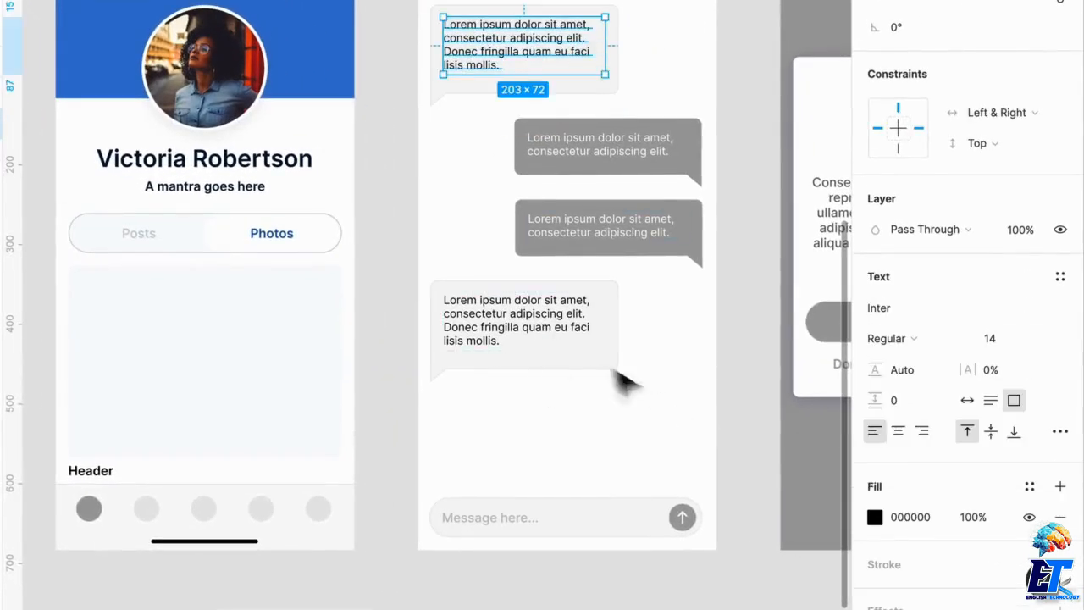
left_click(559, 333, "shift")
left_click(1027, 487)
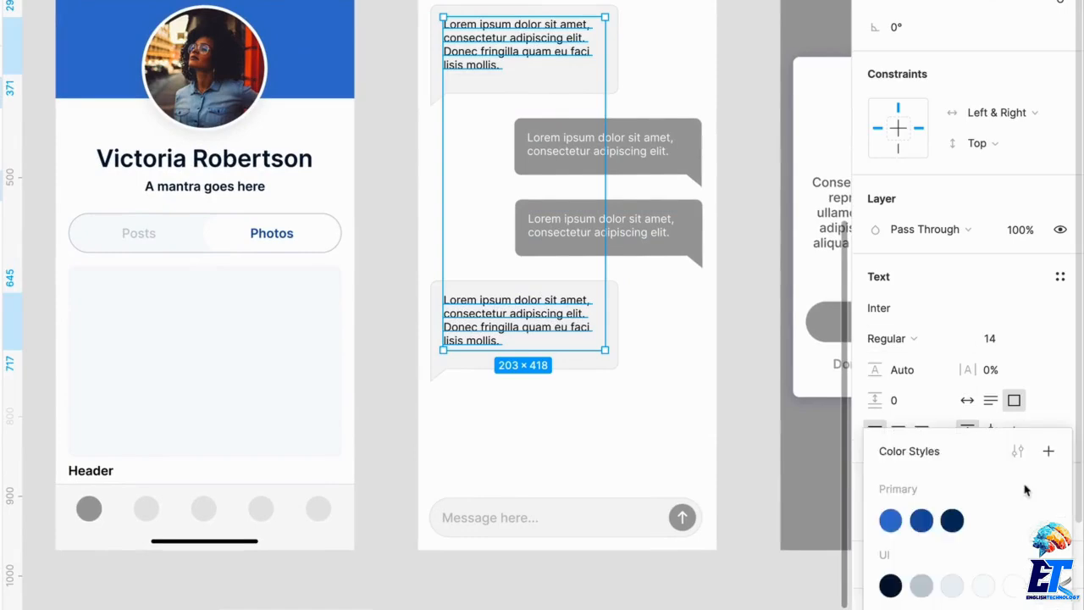
left_click(890, 585)
- Apply the UI / White color style to the text in both dark gray outgoing message bubbles
mouse_move(727, 406)
left_mouse_down()
mouse_move(622, 317)
mouse_move(462, 12)
left_mouse_up()
scroll(1025, 472, "down", 3)
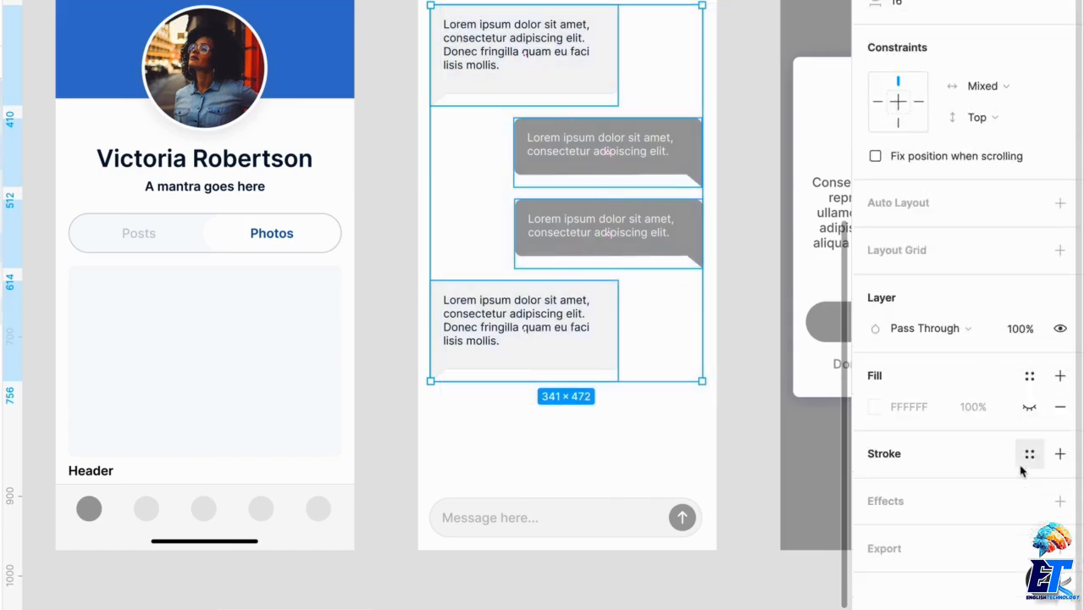
double_click(611, 247)
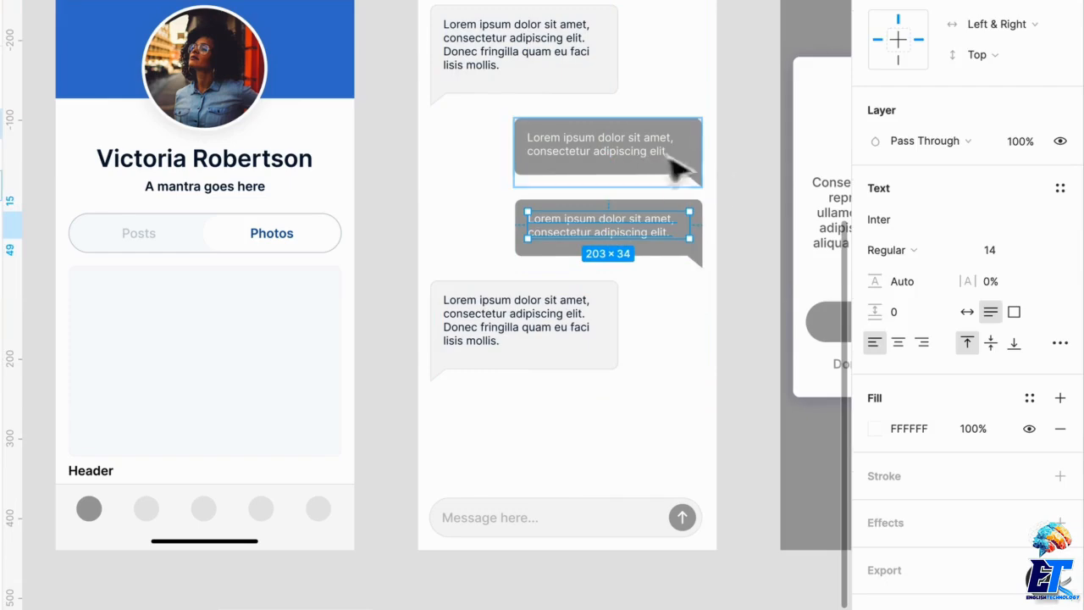
left_click(651, 168, "shift")
left_click(1029, 399)
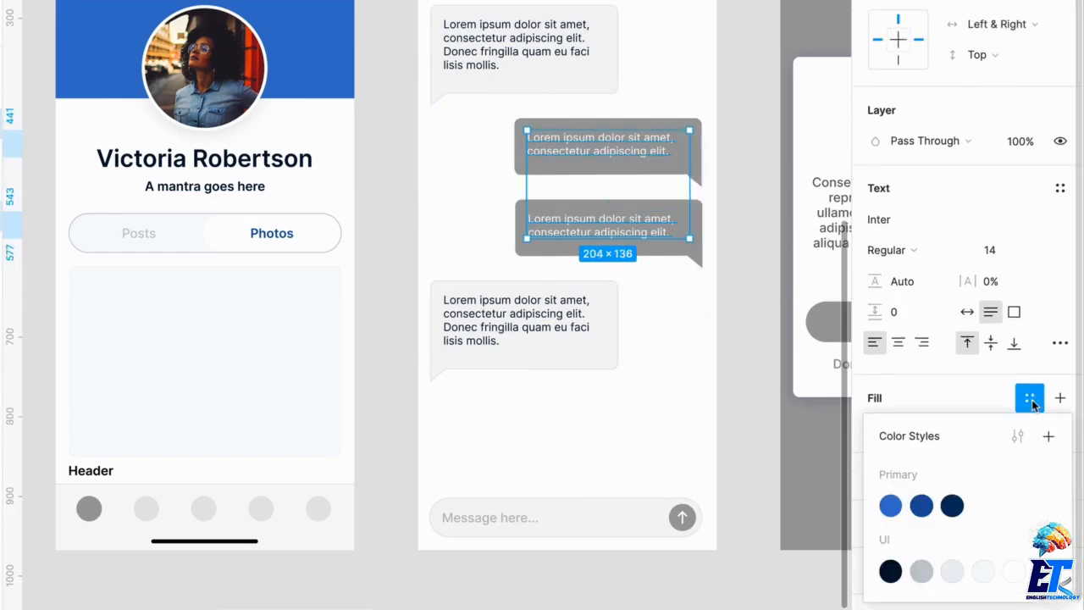
left_click(1014, 573)
left_click(736, 272)
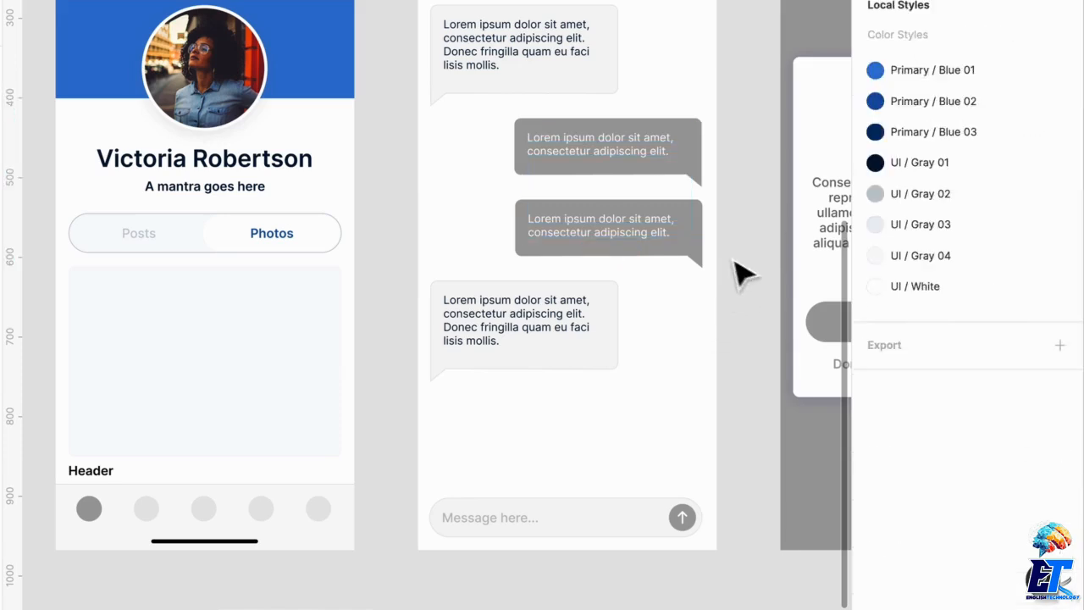
- Apply the Primary / Blue 01 color style to the fill of both outgoing message bubble shapes
left_click(542, 230)
scroll(885, 381, "down", 1)
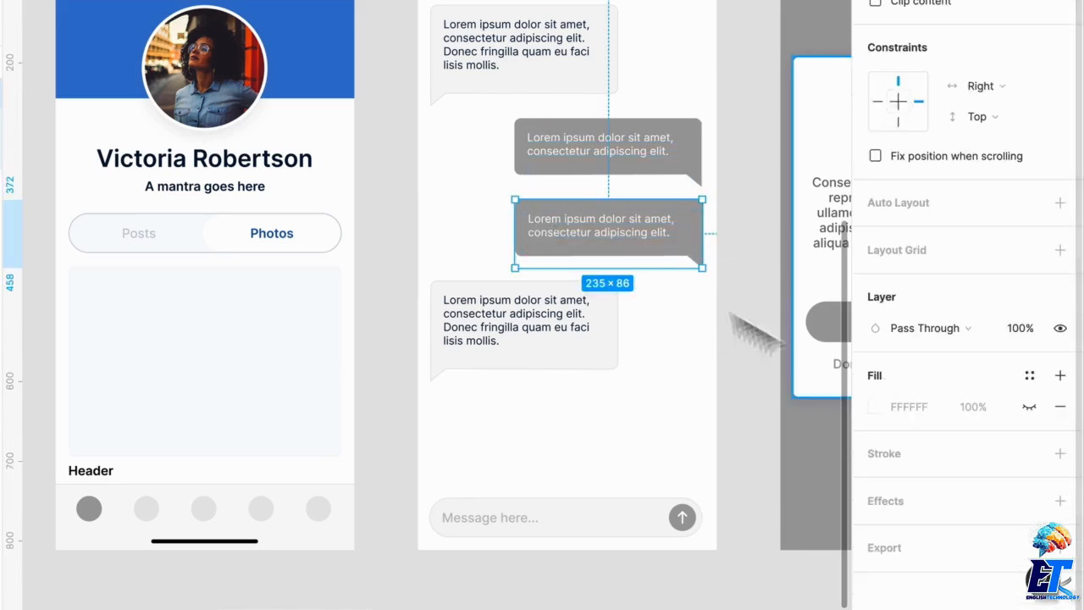
left_click(701, 265)
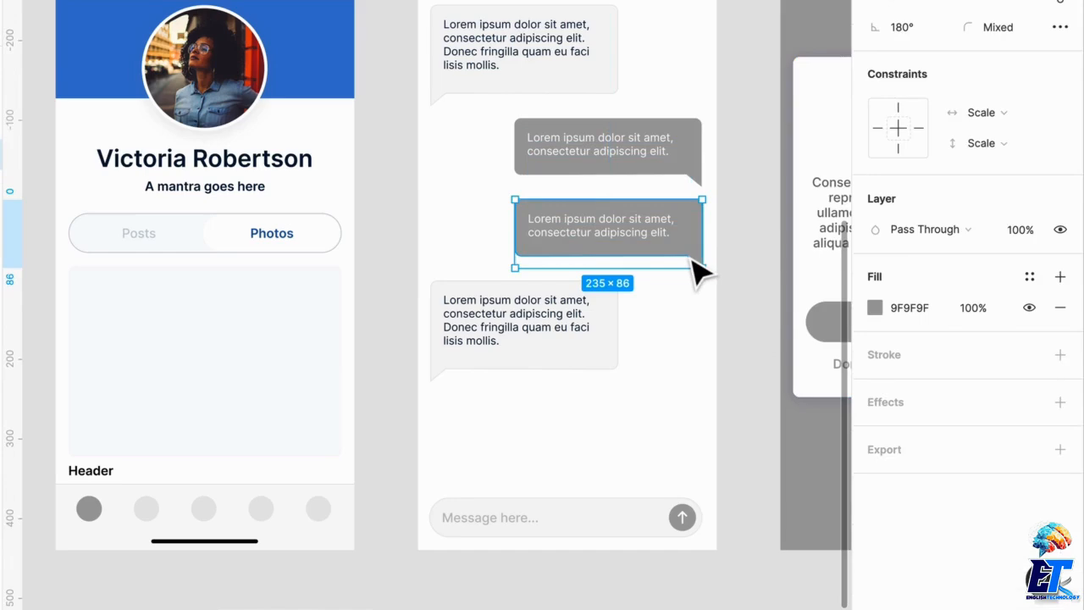
left_click(1023, 285)
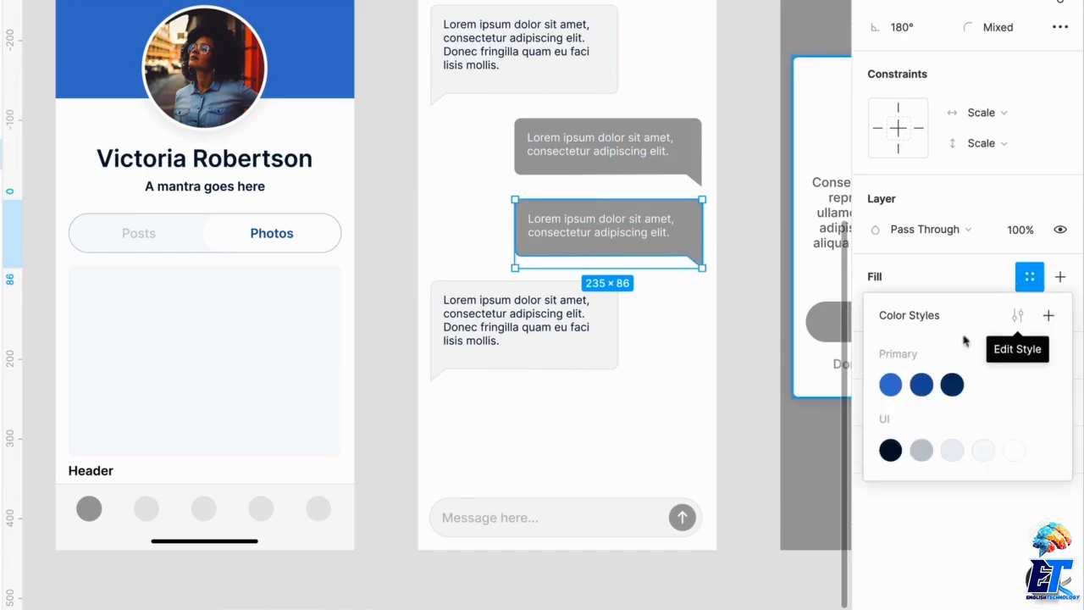
left_click(890, 384)
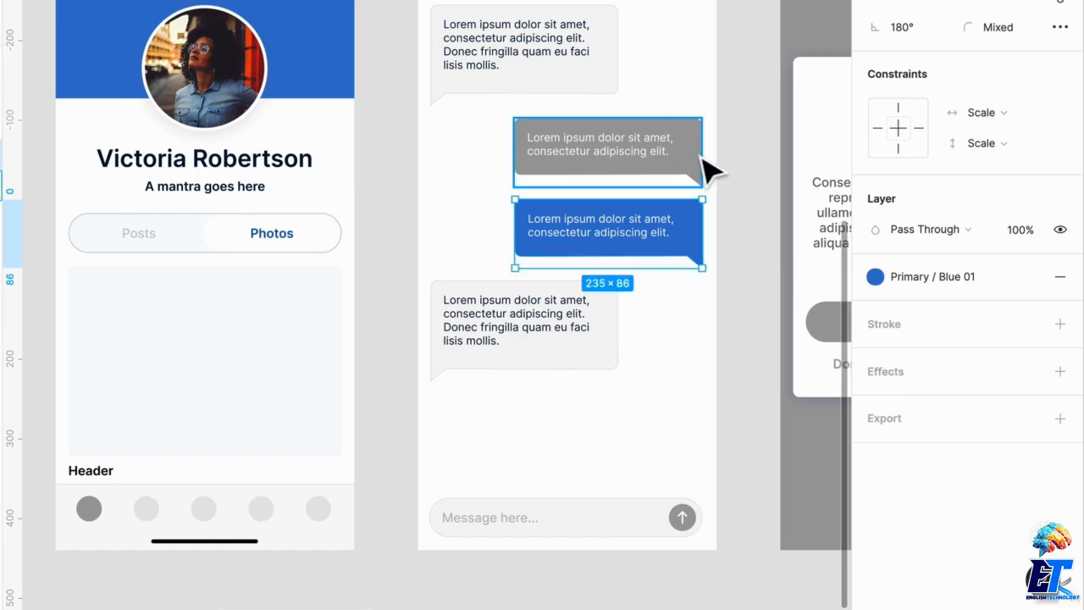
left_click(699, 165)
left_click(698, 176)
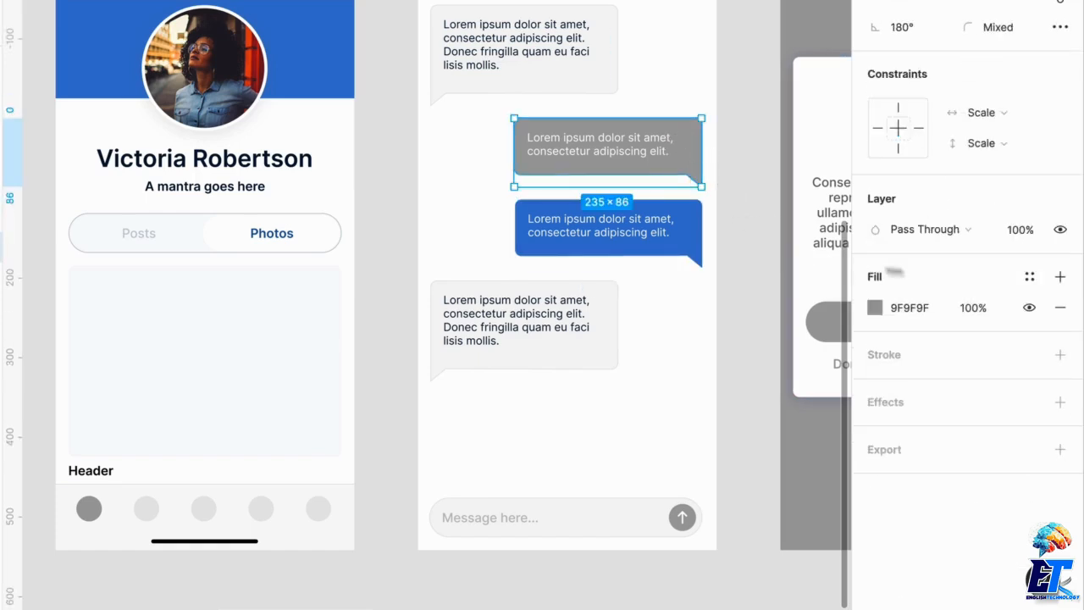
left_click(1033, 277)
left_click(889, 386)
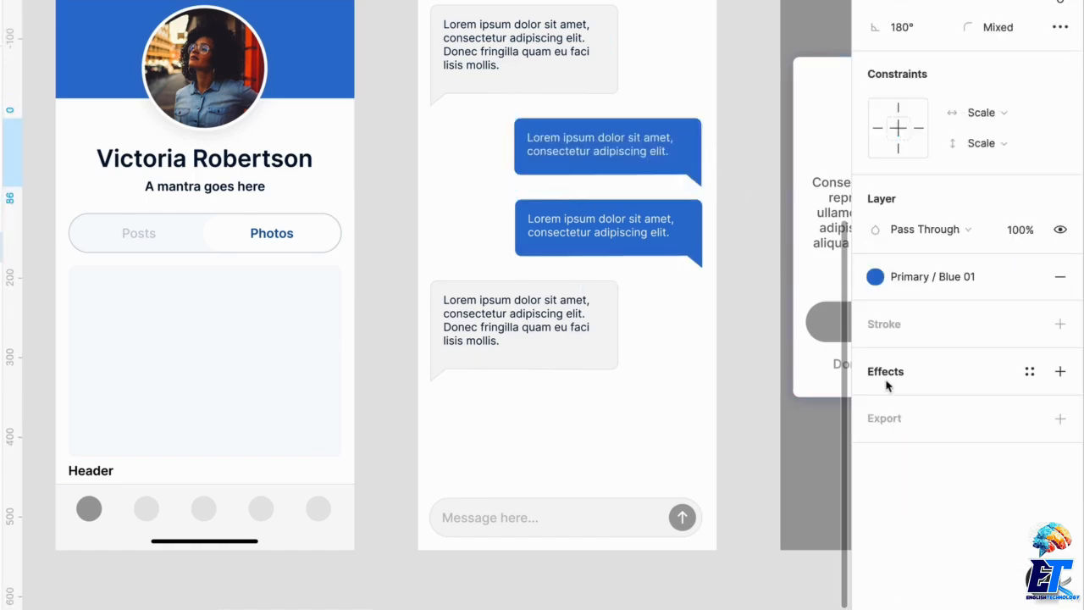
- Apply UI / Gray 04 to the fill and UI / Gray 03 to the stroke of the lower incoming message bubble
left_click(605, 379)
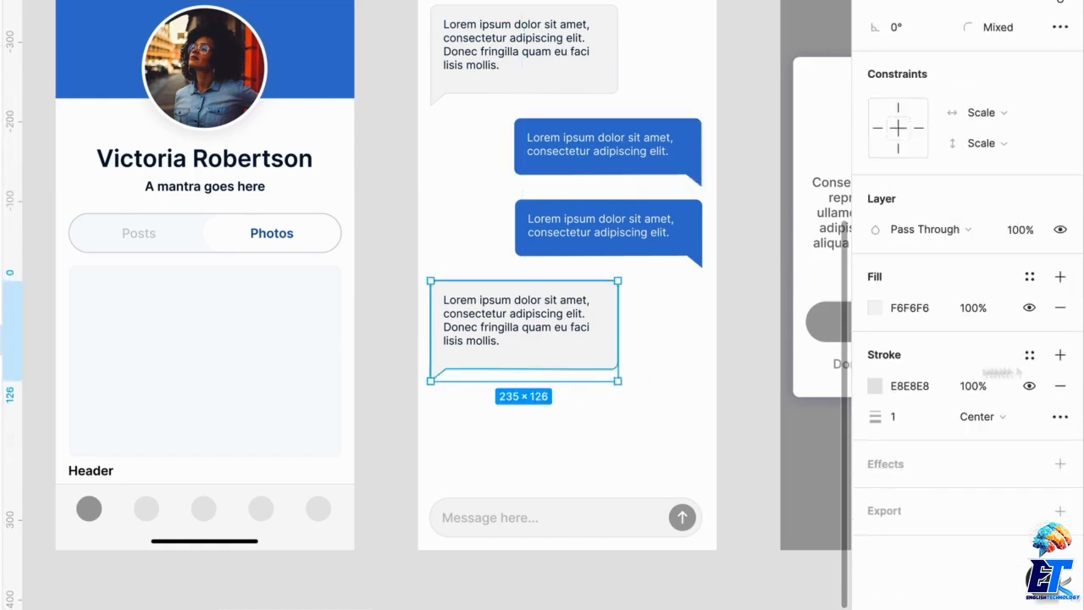
left_click(1028, 278)
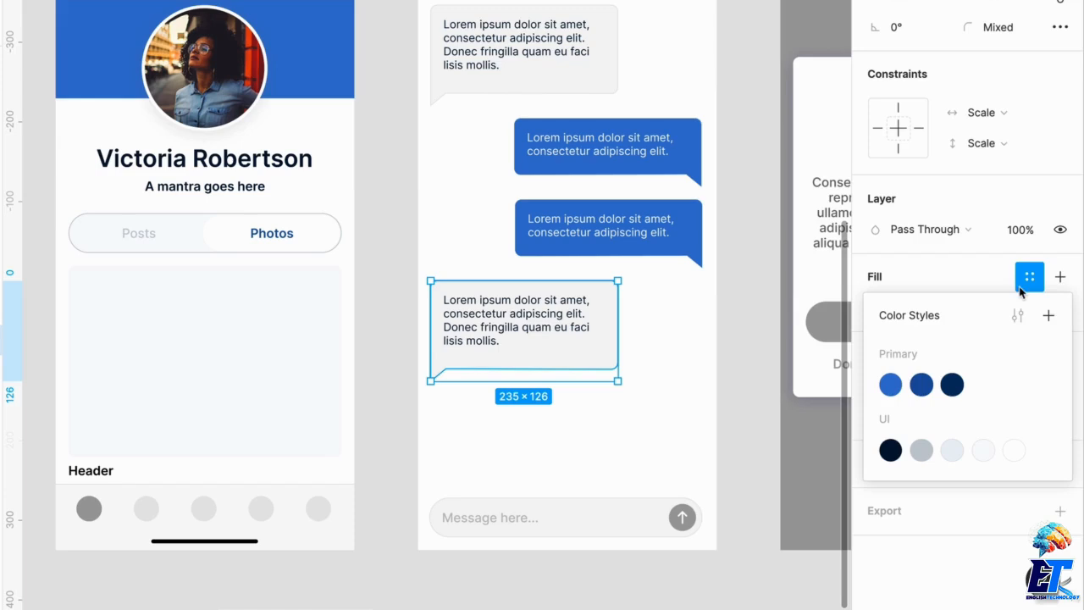
left_click(984, 453)
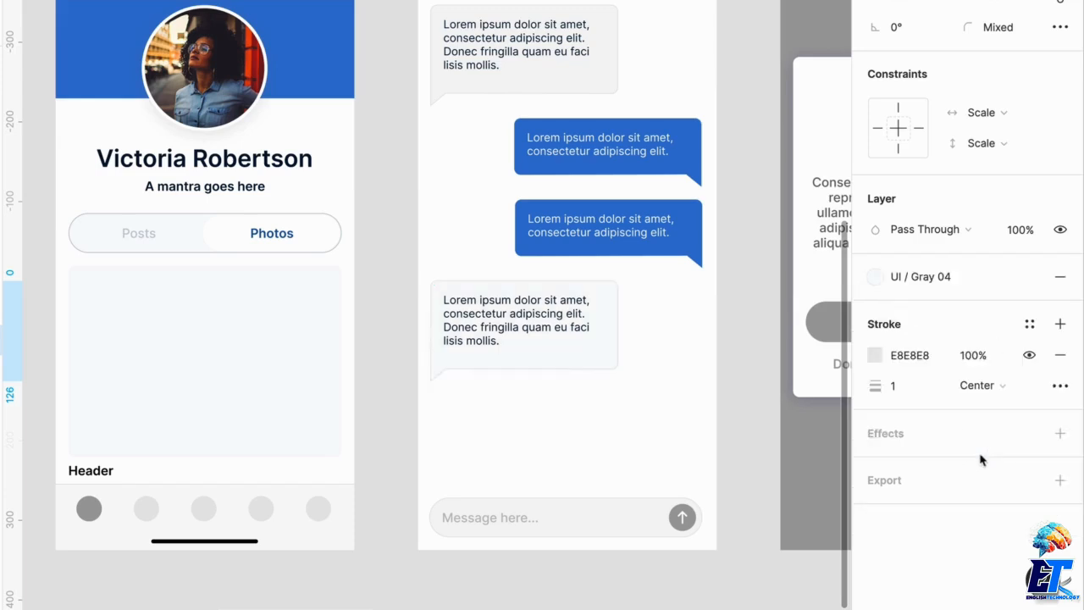
left_click(1030, 324)
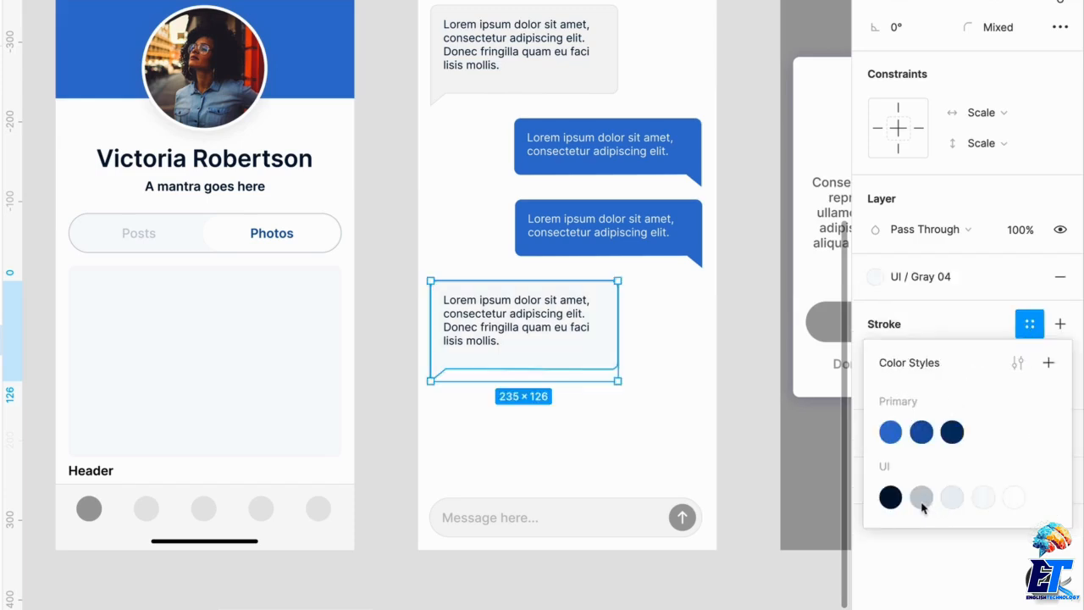
left_click(954, 498)
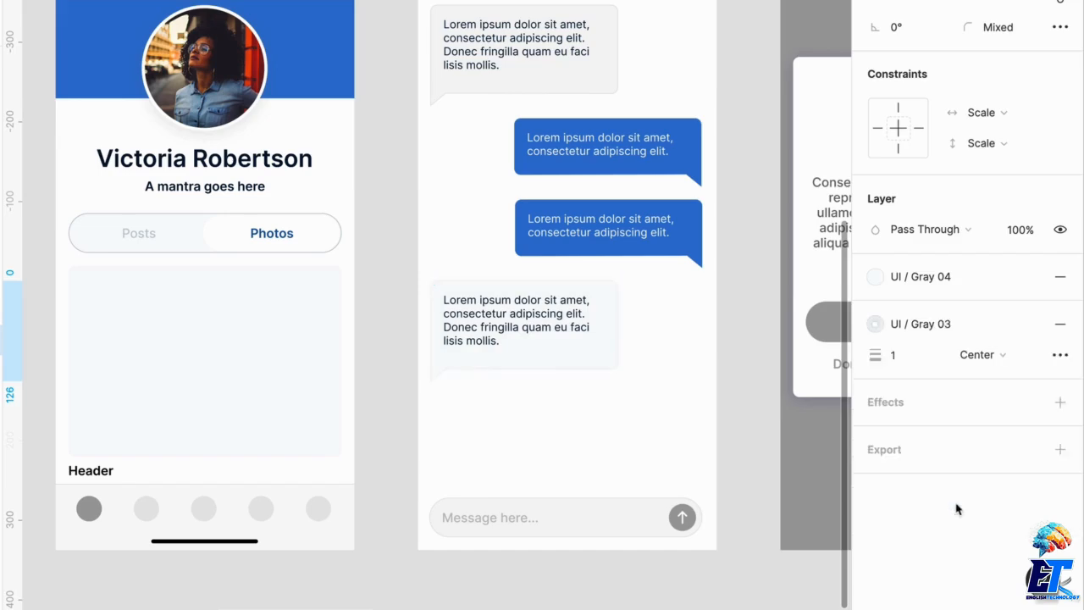
- Apply UI / Gray 03 to the stroke and UI / Gray 04 to the fill of the upper incoming message bubble
double_click(599, 96)
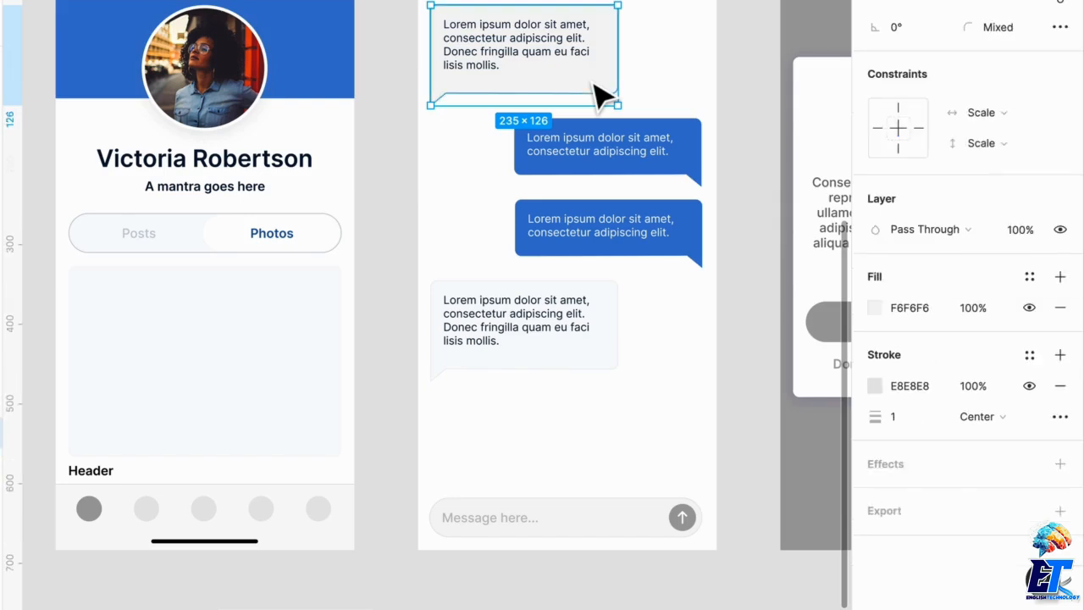
left_click(1029, 355)
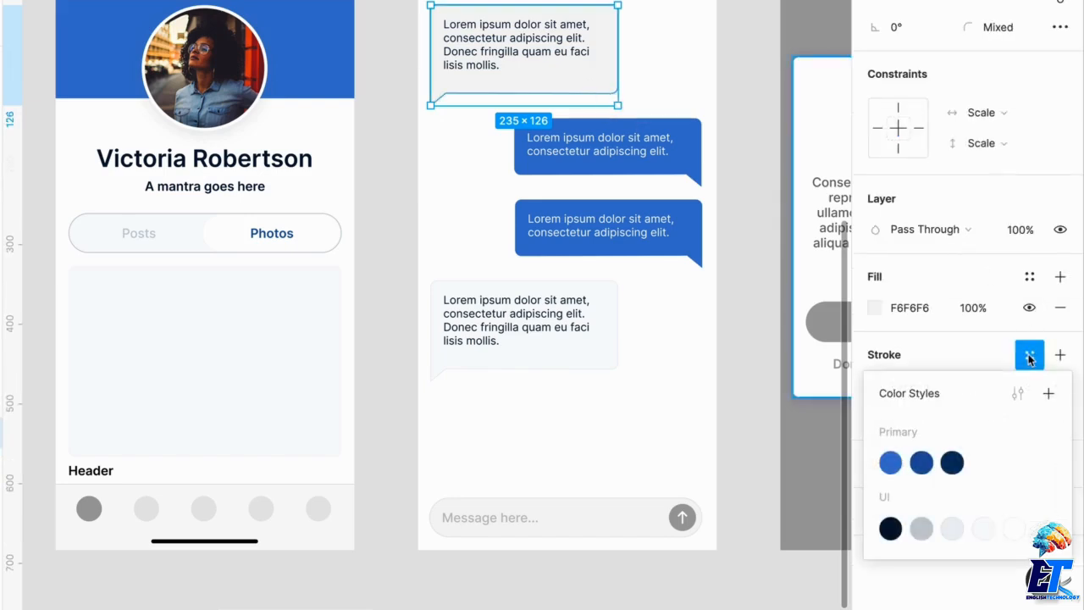
left_click(952, 528)
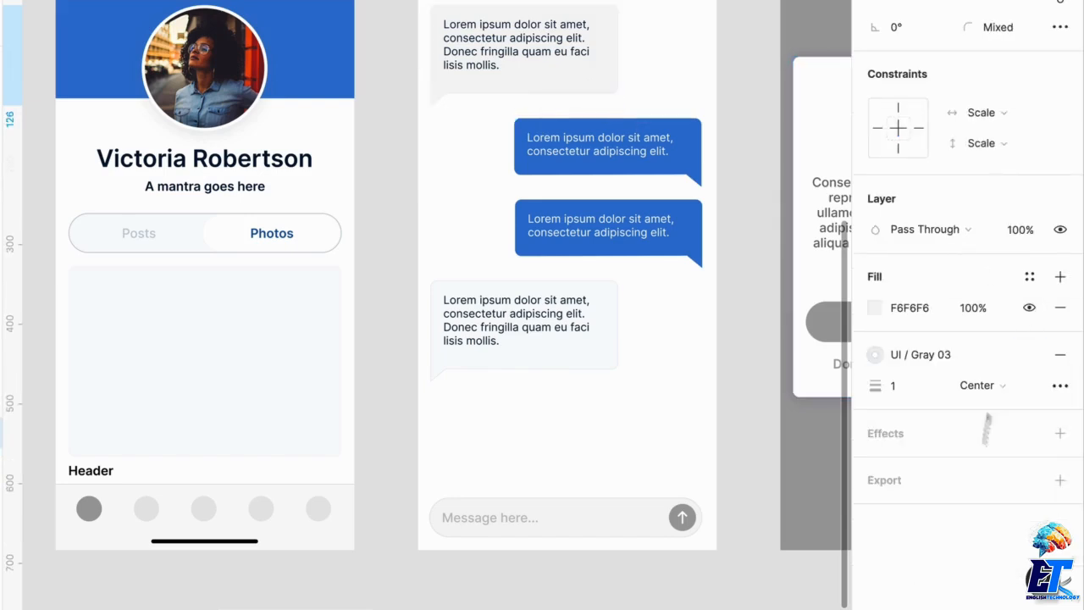
left_click(1031, 277)
left_click(991, 456)
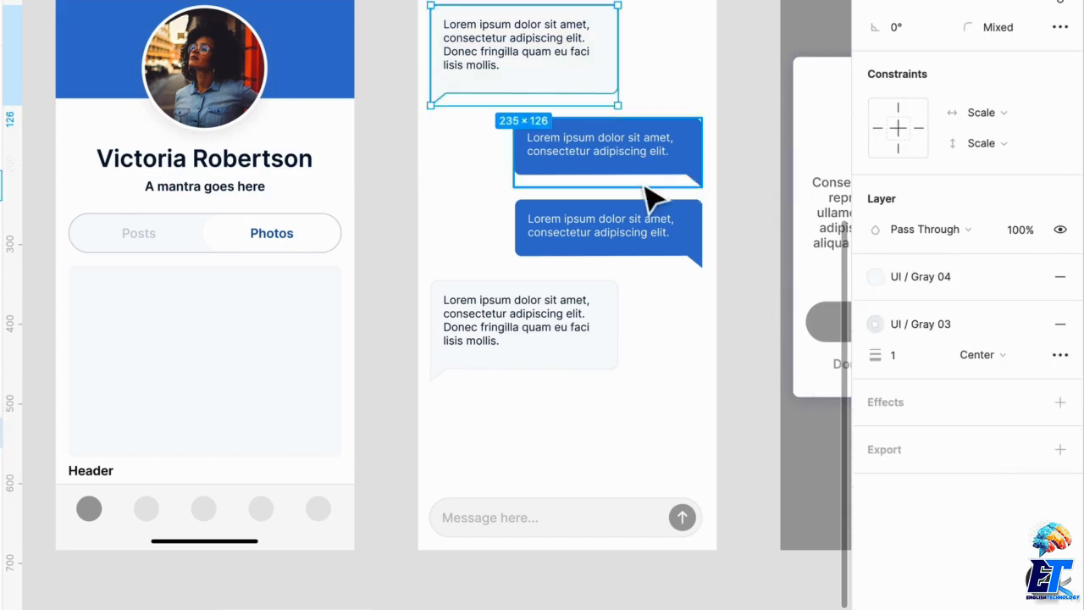
- Apply UI / White to the stroke of the send arrow and Primary / Blue 01 to the fill of its circle in the message input
double_click(694, 528)
double_click(693, 526)
scroll(699, 538, "up", 5)
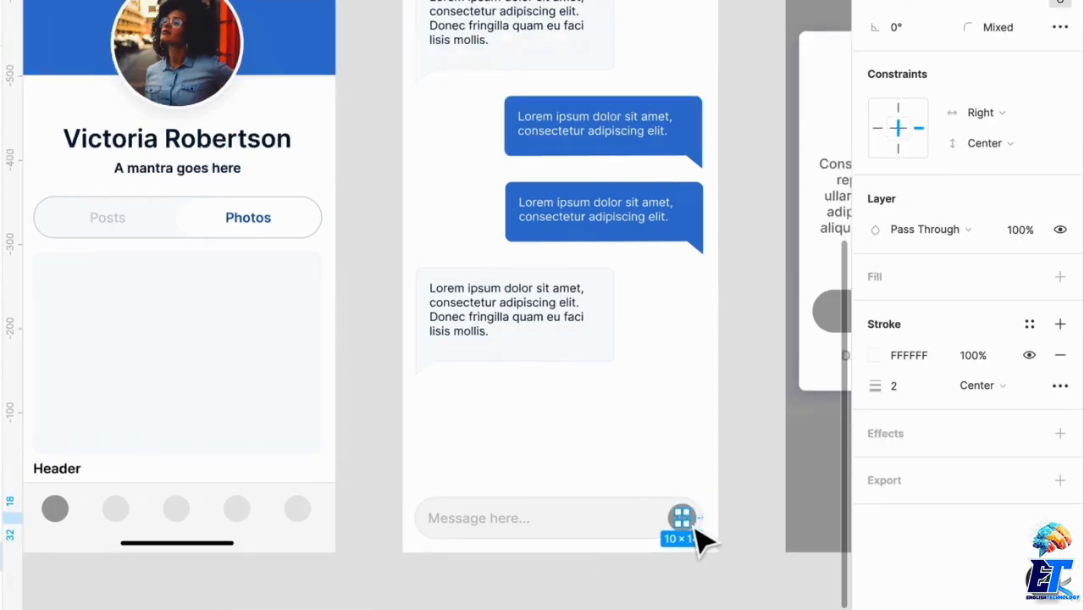
left_click(1029, 324)
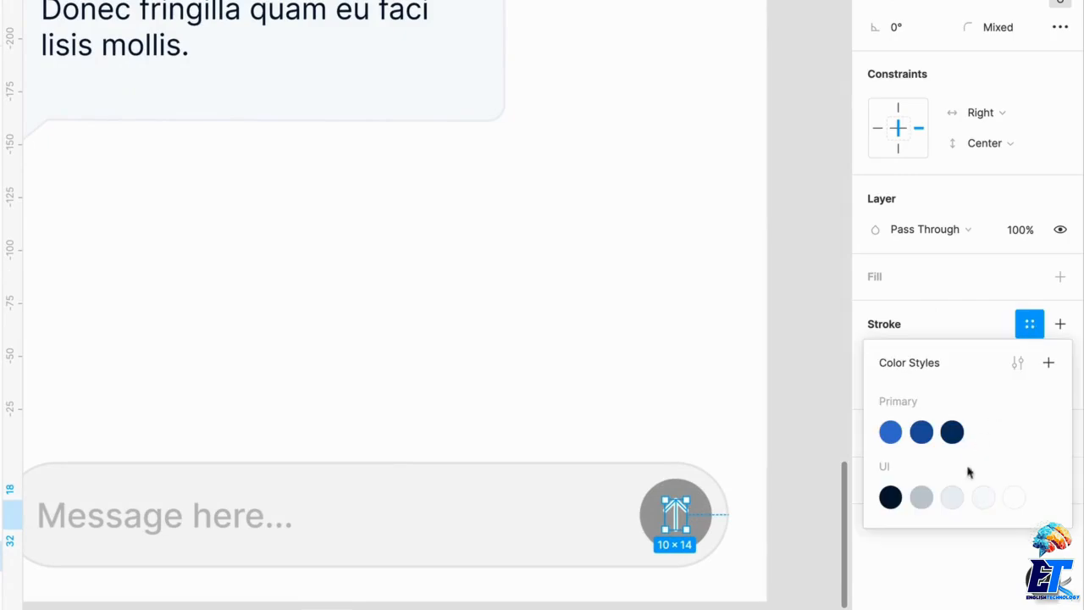
left_click(1014, 498)
left_click(684, 501)
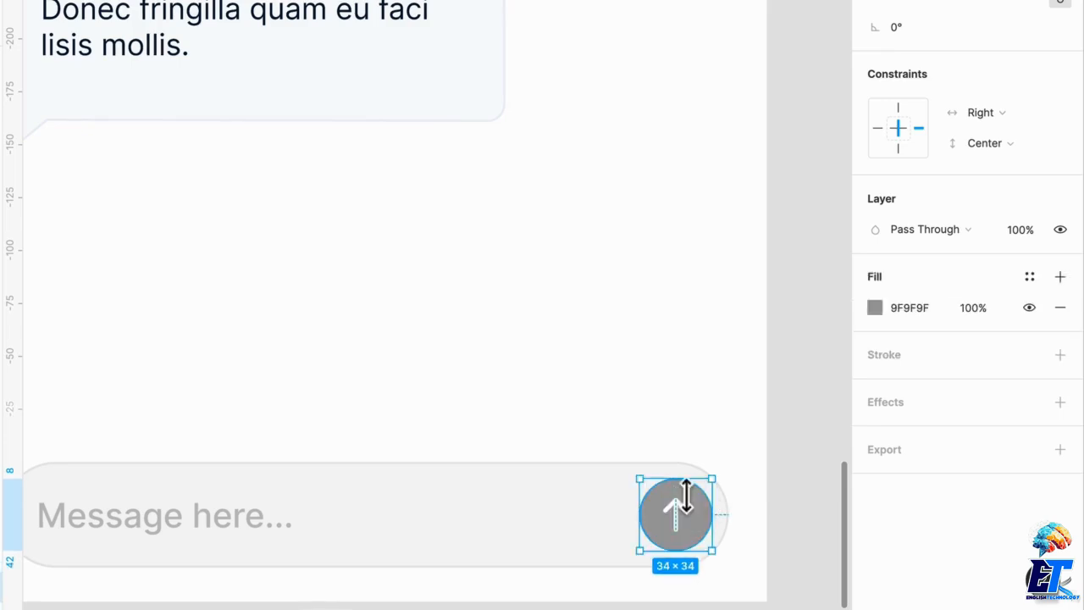
left_click(1029, 277)
left_click(890, 385)
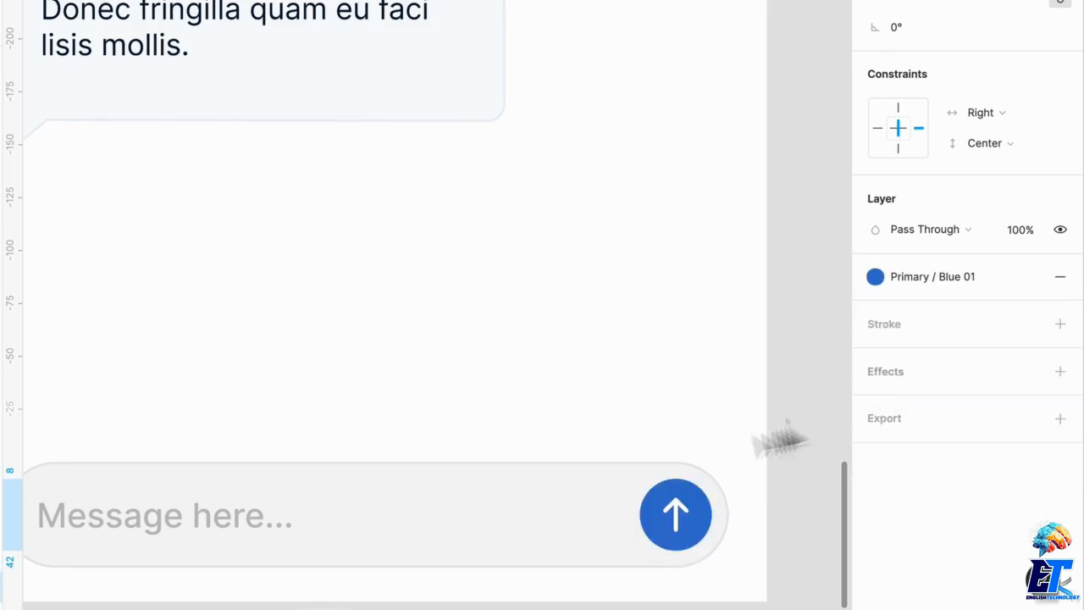
scroll(394, 479, "down", 5)
left_click(288, 495)
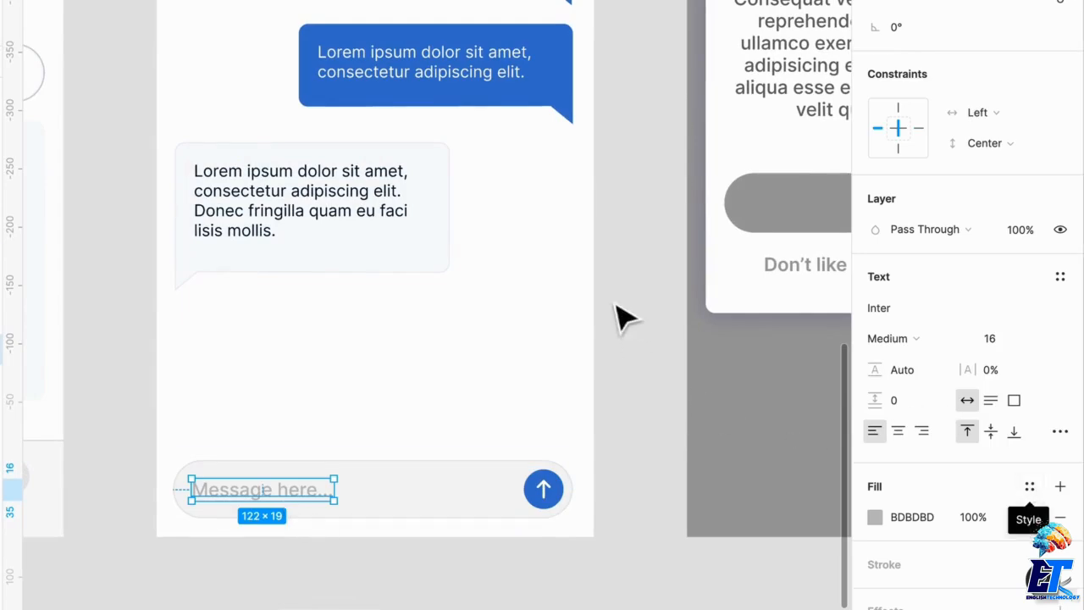
- Apply the UI / Gray 01 color style to the heading and body text of the "Rate our app" popup
scroll(622, 314, "down", 3)
scroll(618, 310, "right", 5)
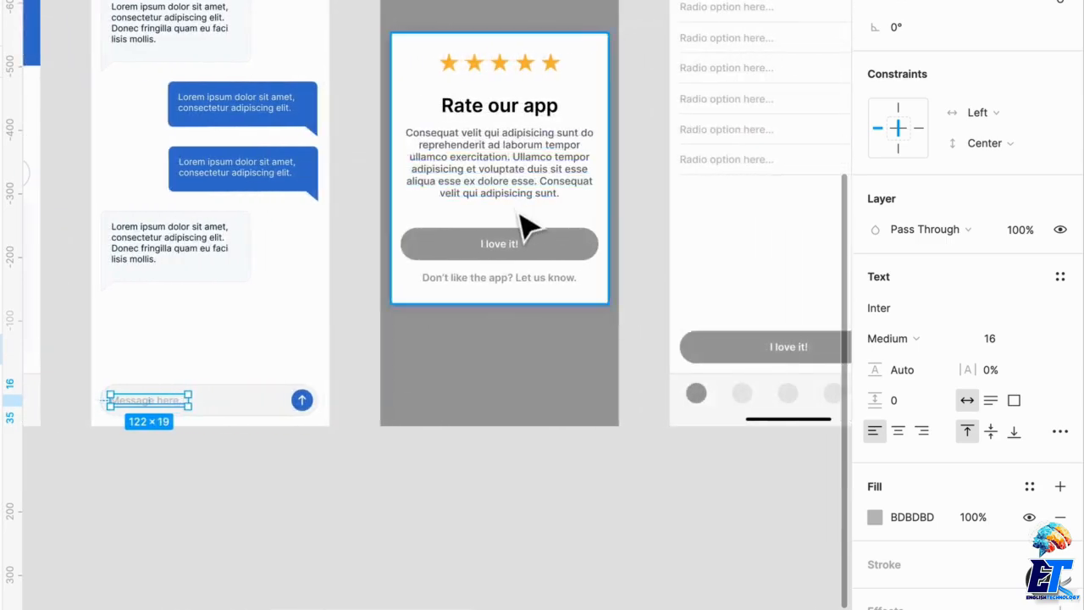
scroll(522, 226, "up", 3)
left_click(553, 150)
left_click(552, 151)
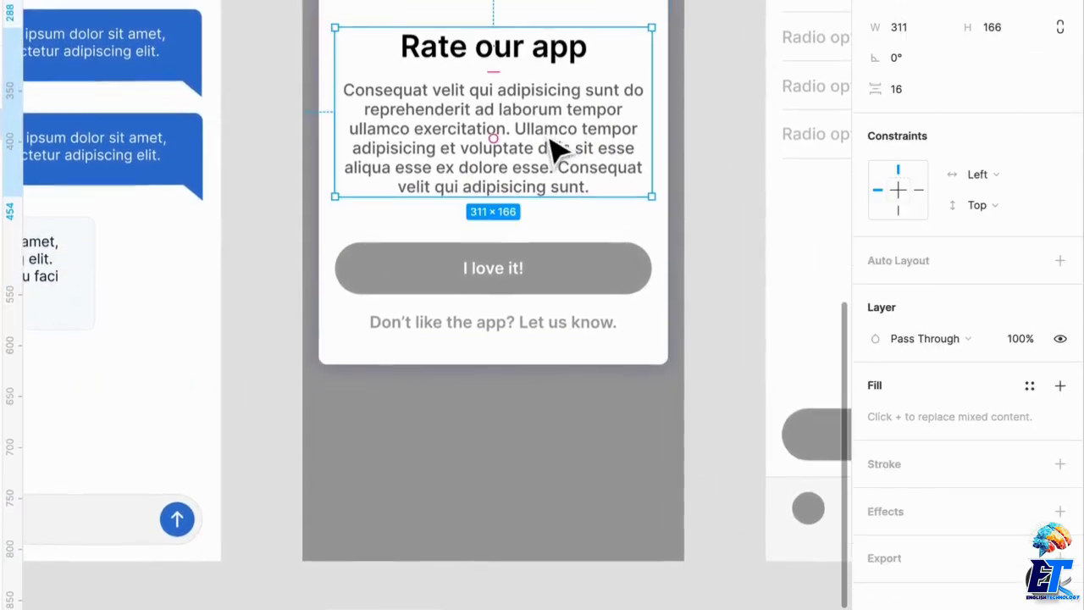
double_click(552, 151)
left_click(581, 48, "shift")
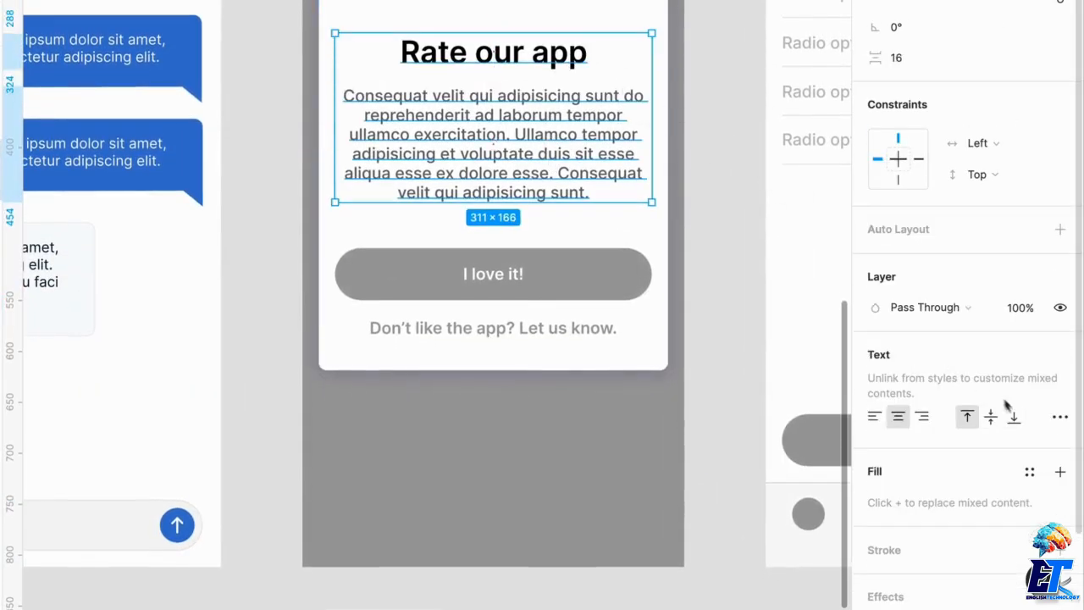
left_click(1060, 356)
scroll(946, 441, "down", 3)
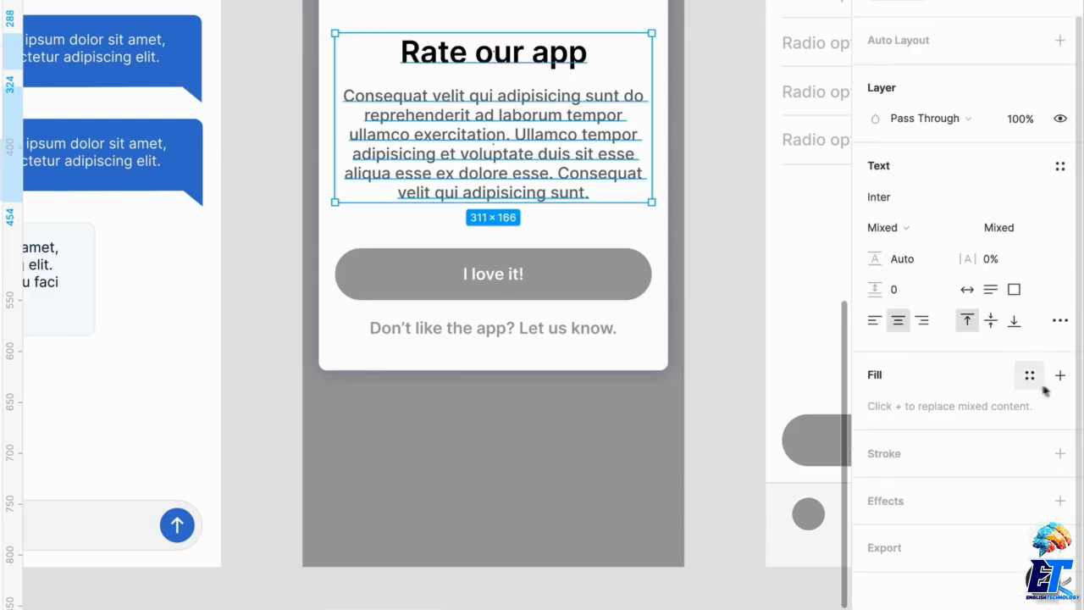
left_click(1029, 374)
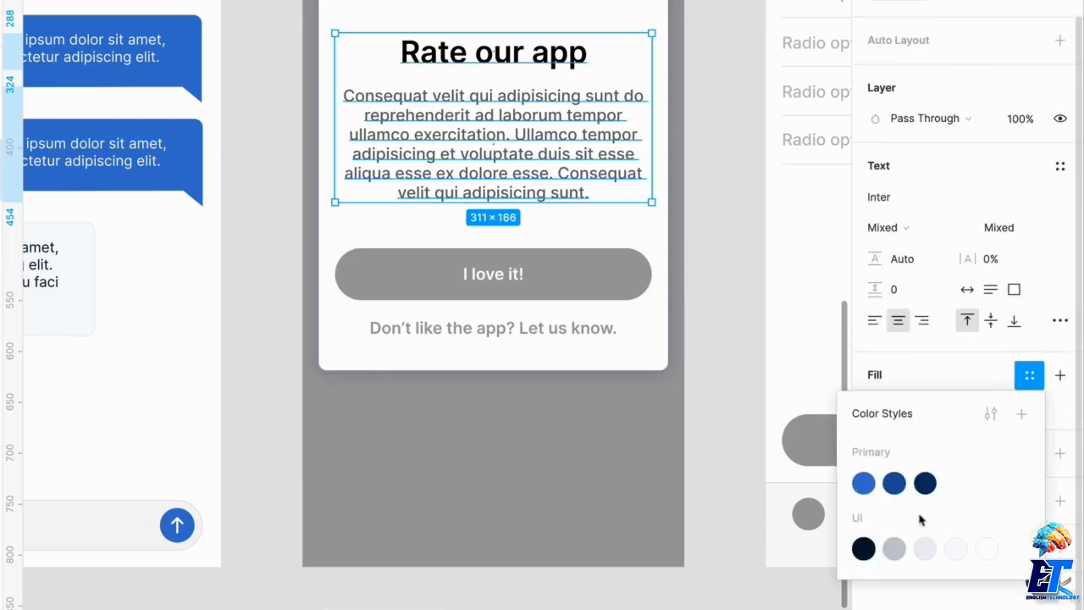
left_click(864, 548)
- Apply Primary / Blue 01 to the "I love it!" button's fill and Primary / Blue 02 to the "Don't like the app? Let us know." text
left_click(605, 297)
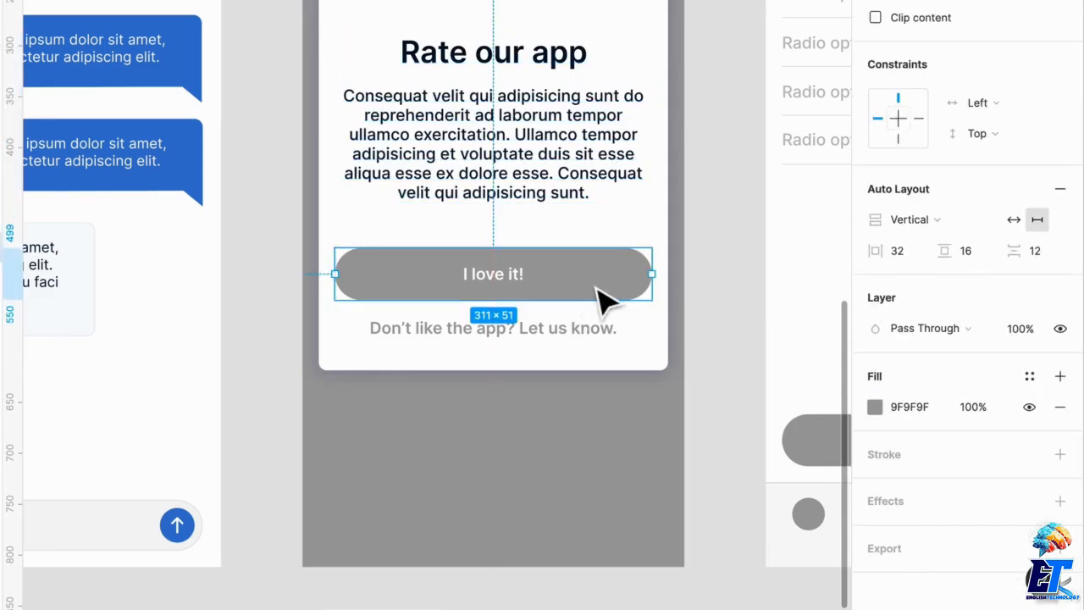
left_click(1029, 376)
left_click(890, 483)
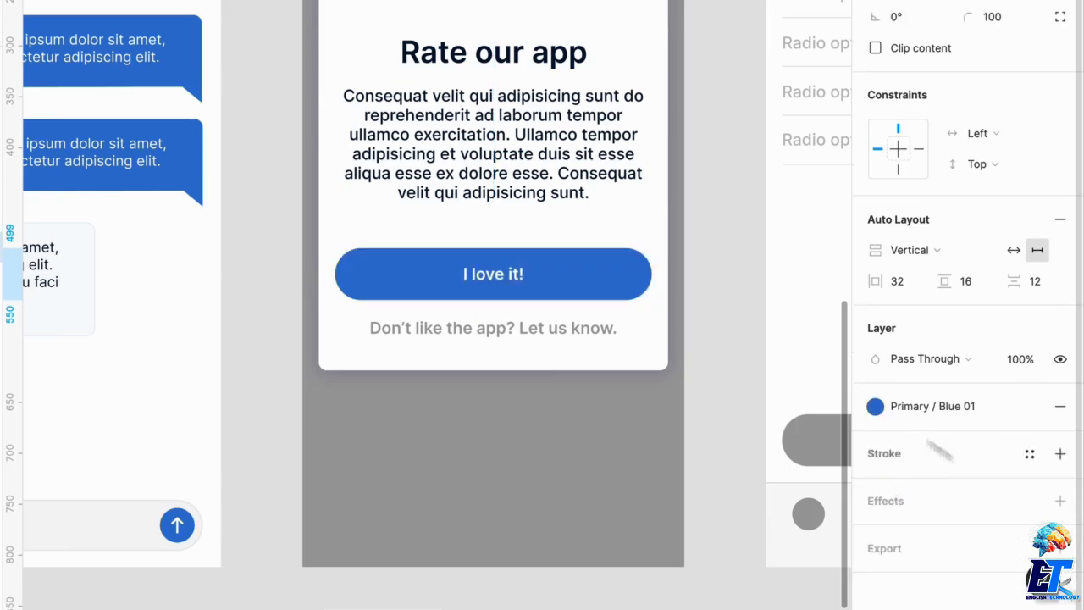
left_click(471, 332)
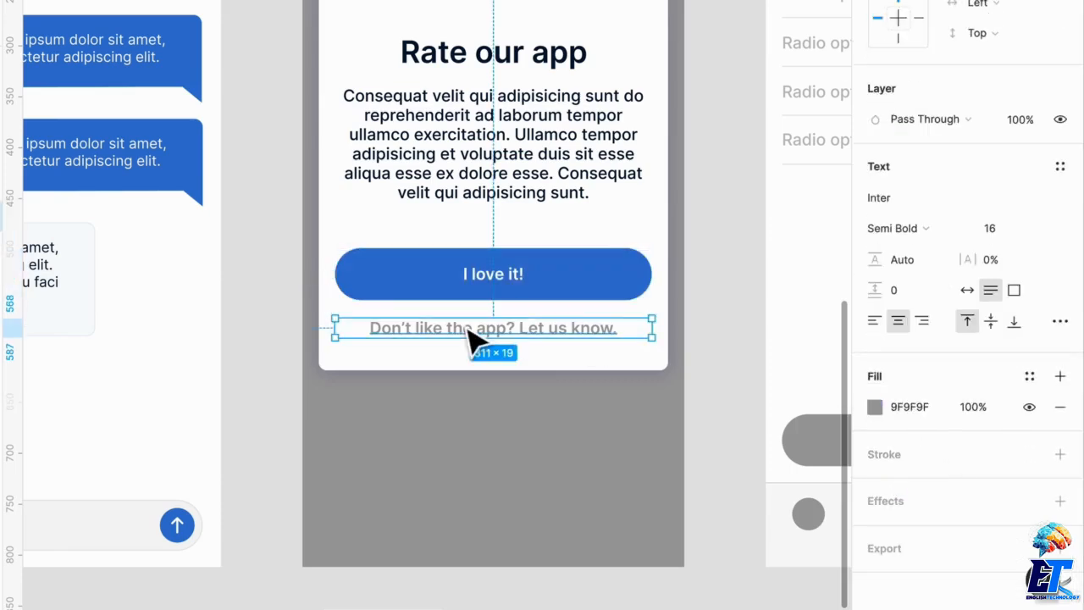
left_click(1029, 376)
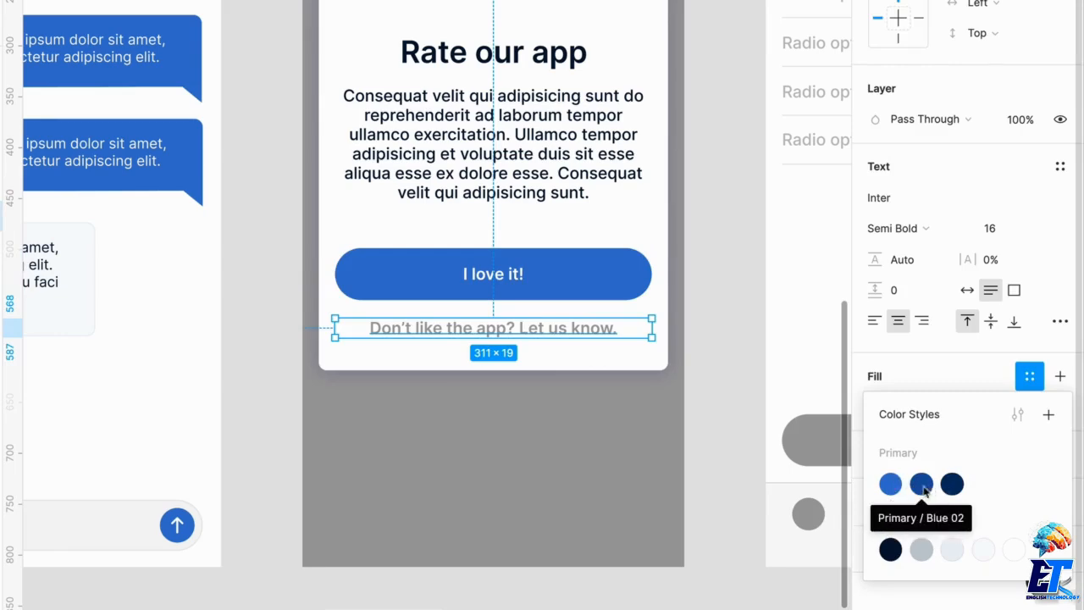
left_click(921, 483)
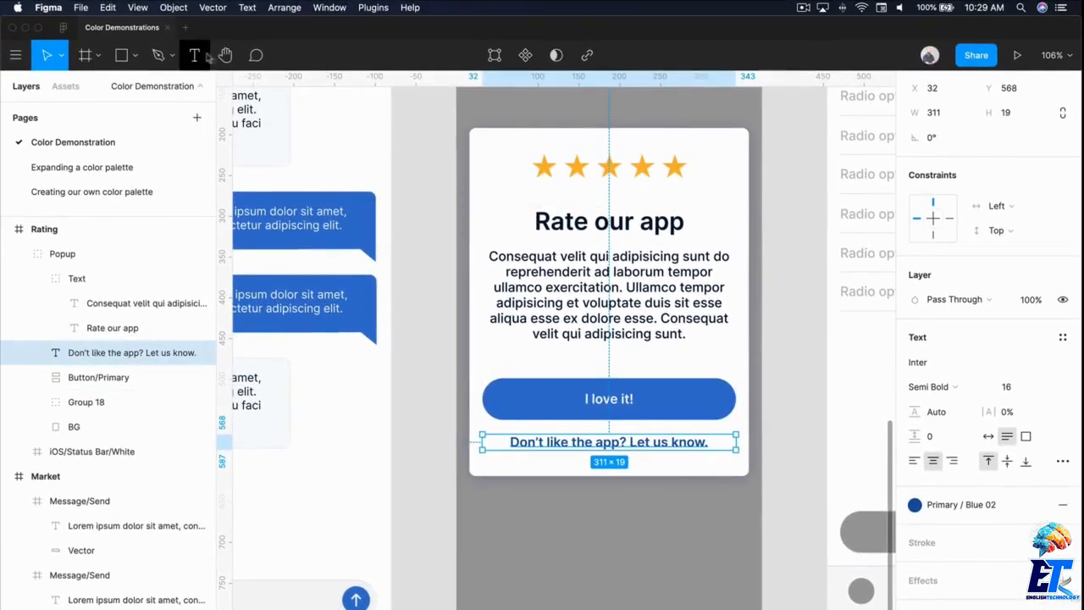
- Check the contrast of the "Don't like the app? Let us know." text with the Contrast plugin, keeping its window clear of the popup
left_click(372, 8)
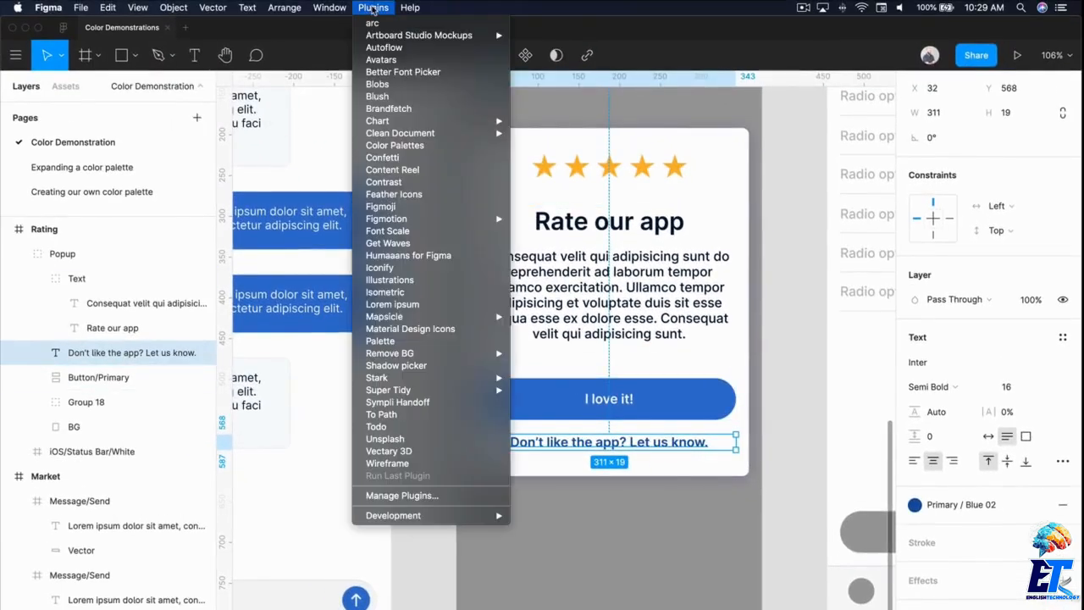
left_click(421, 182)
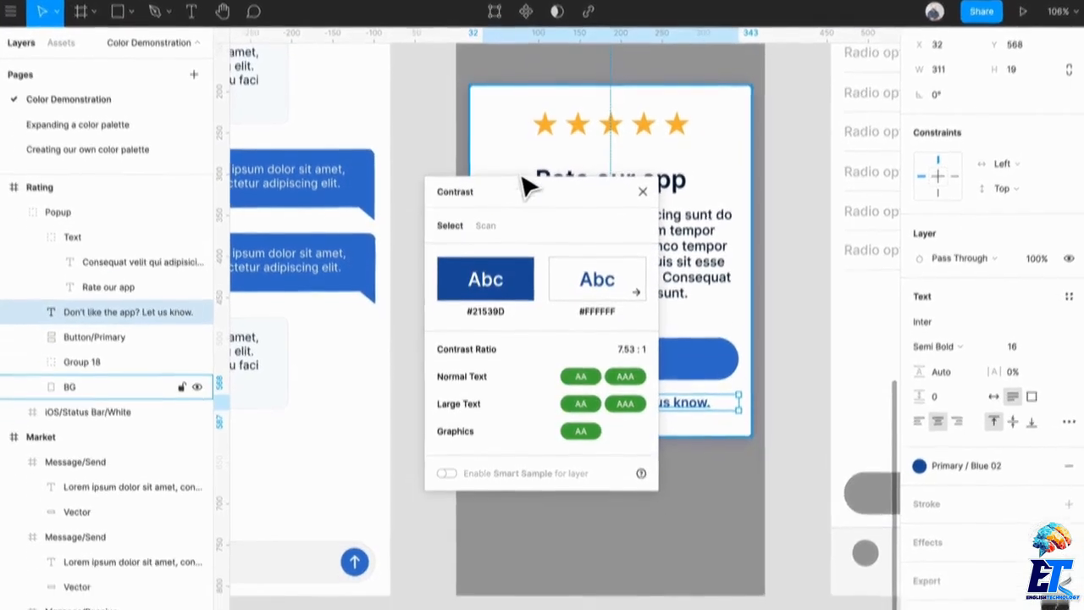
left_click_drag(525, 228, 185, 167)
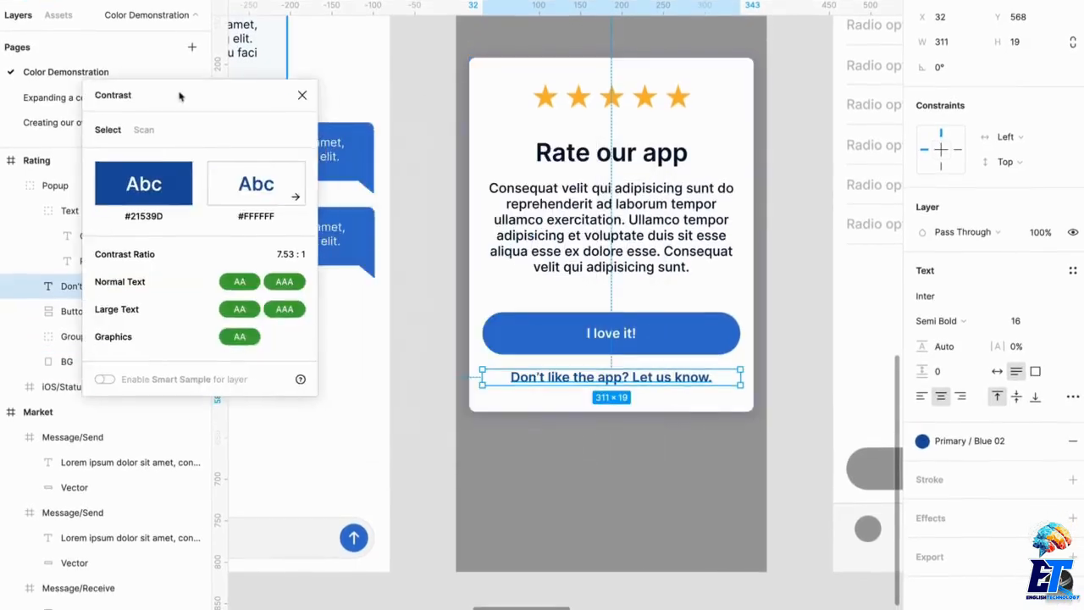
left_click_drag(178, 96, 272, 85)
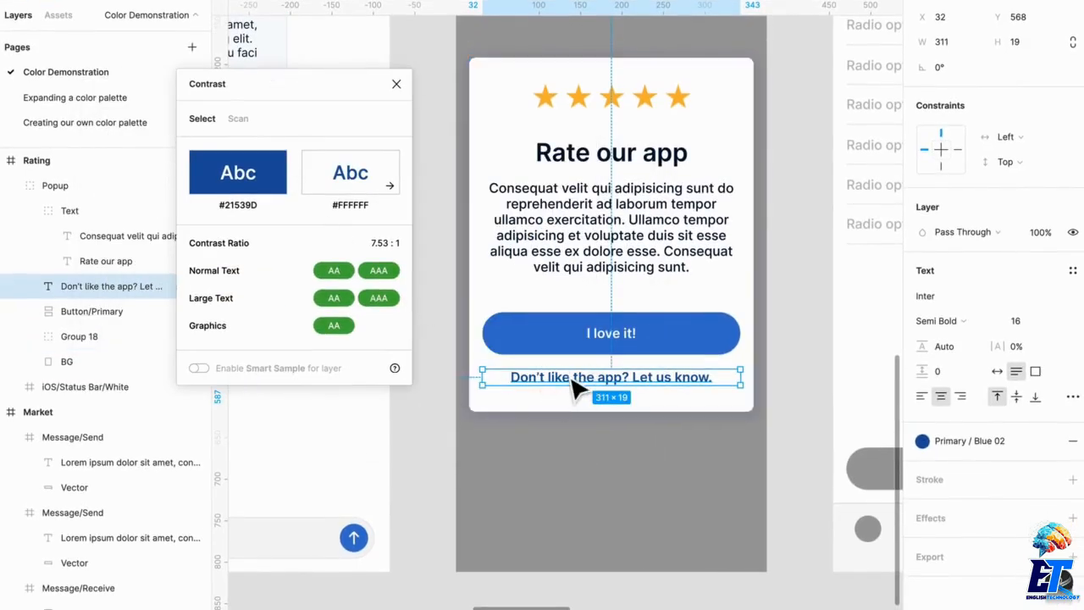
- Try Primary / Blue 01 on the "Don't like the app? Let us know." text to check its contrast rating, and undo it
left_click(964, 441)
left_click(935, 528)
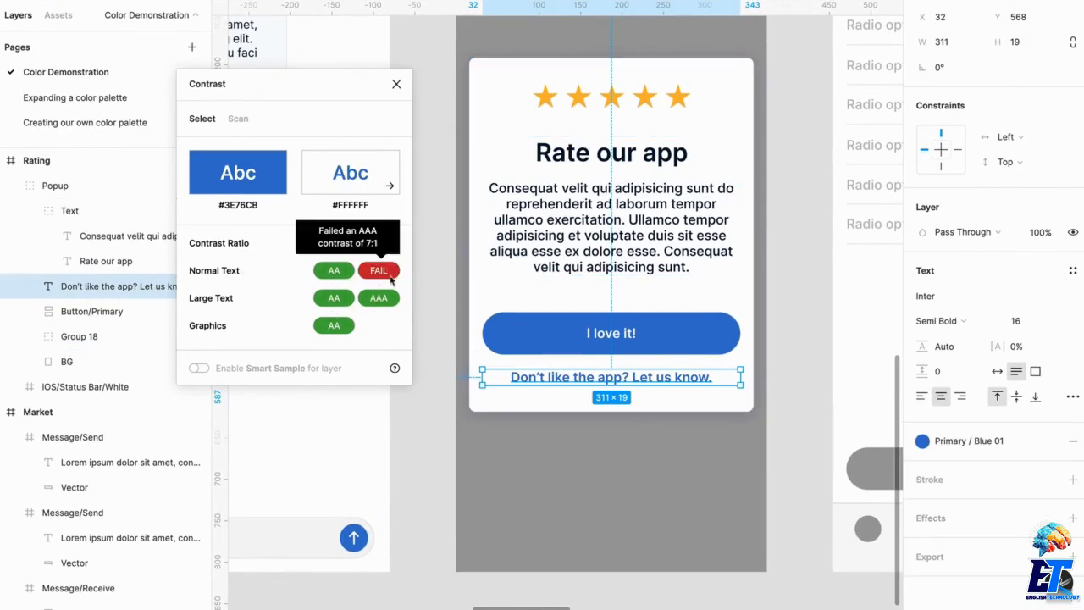
mouse_move(390, 275)
mouse_move(321, 273)
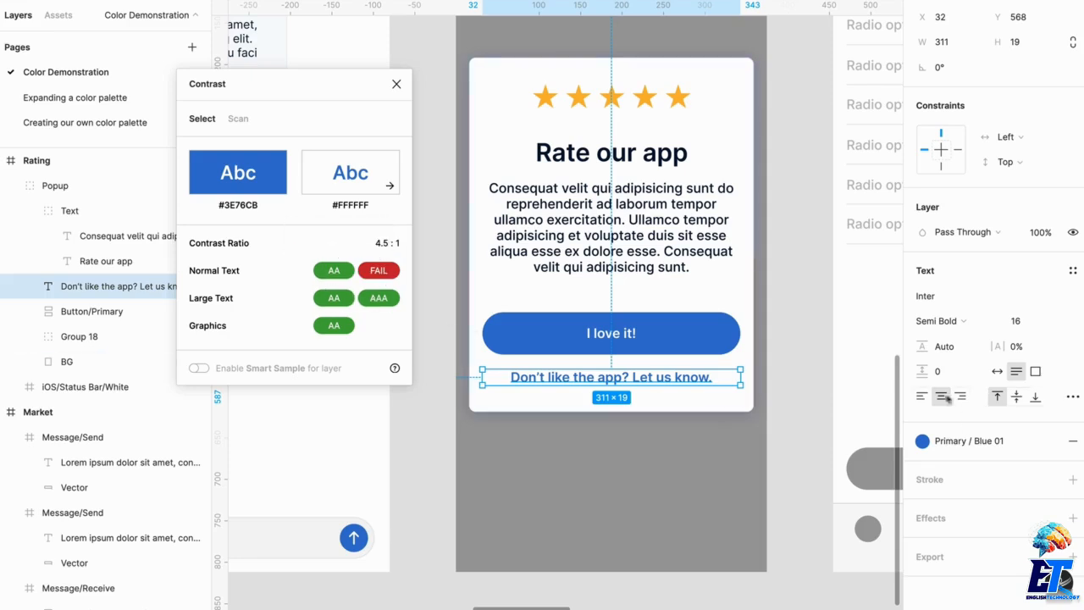
key("ctrl+z")
- Try Primary / Blue 03 on the same text to compare its contrast, undo it and close the Contrast plugin
left_click(989, 442)
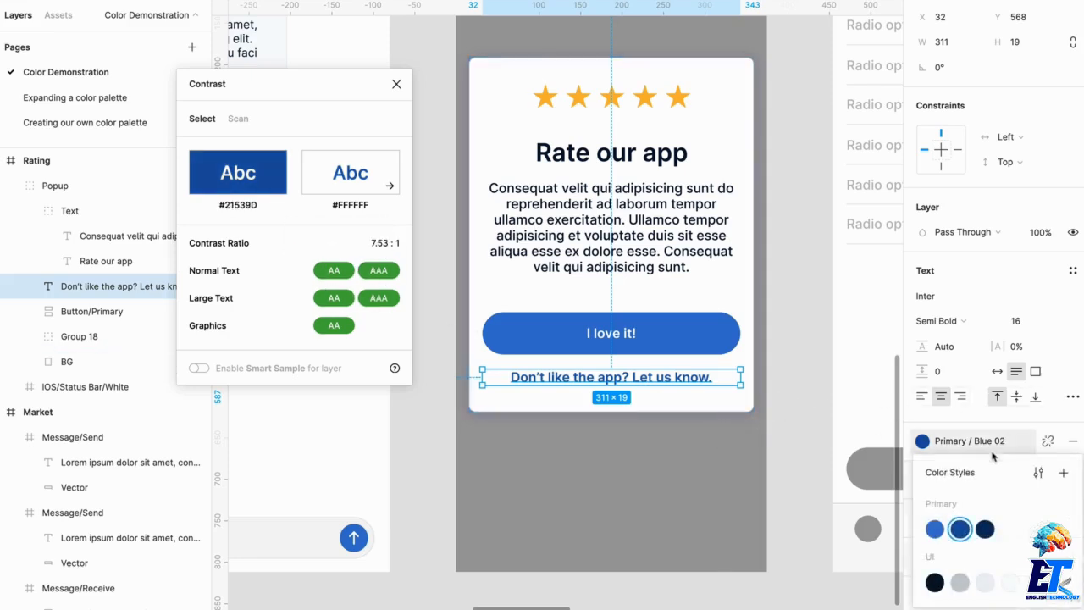
left_click(984, 529)
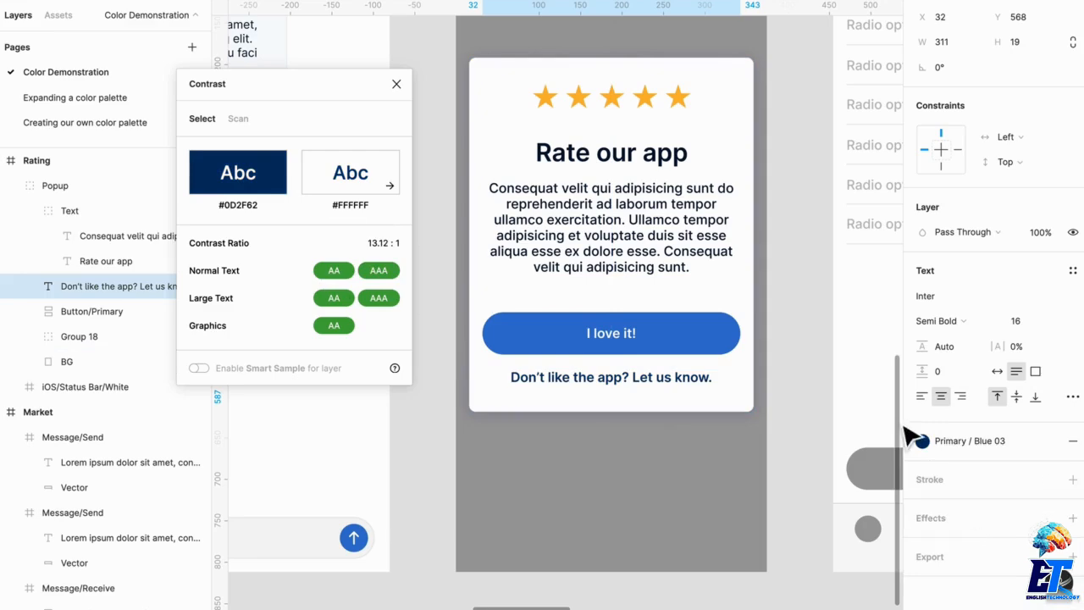
key("ctrl+z")
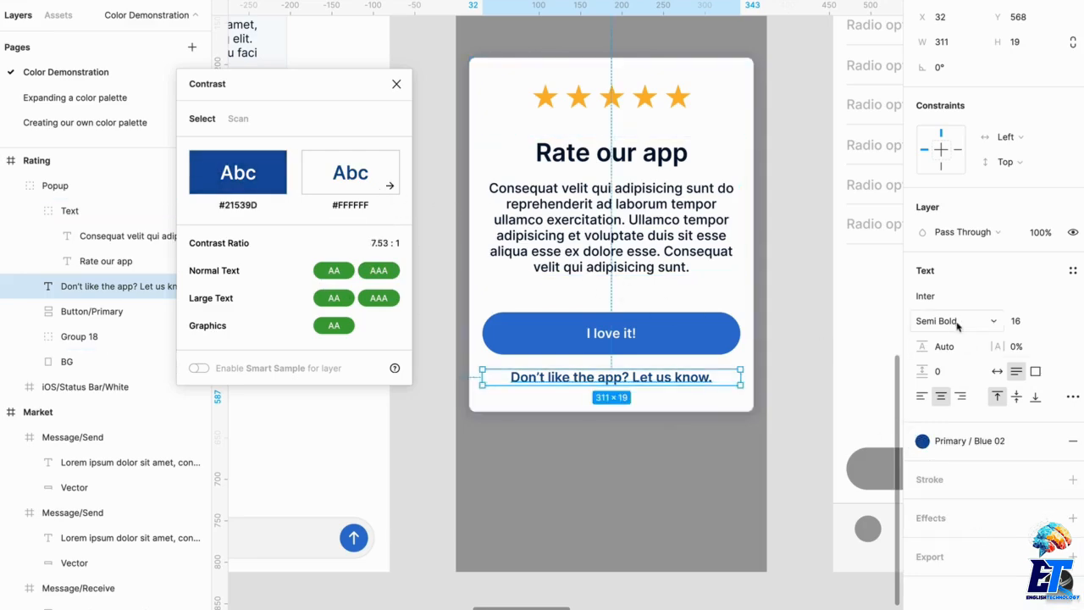
left_click(817, 369)
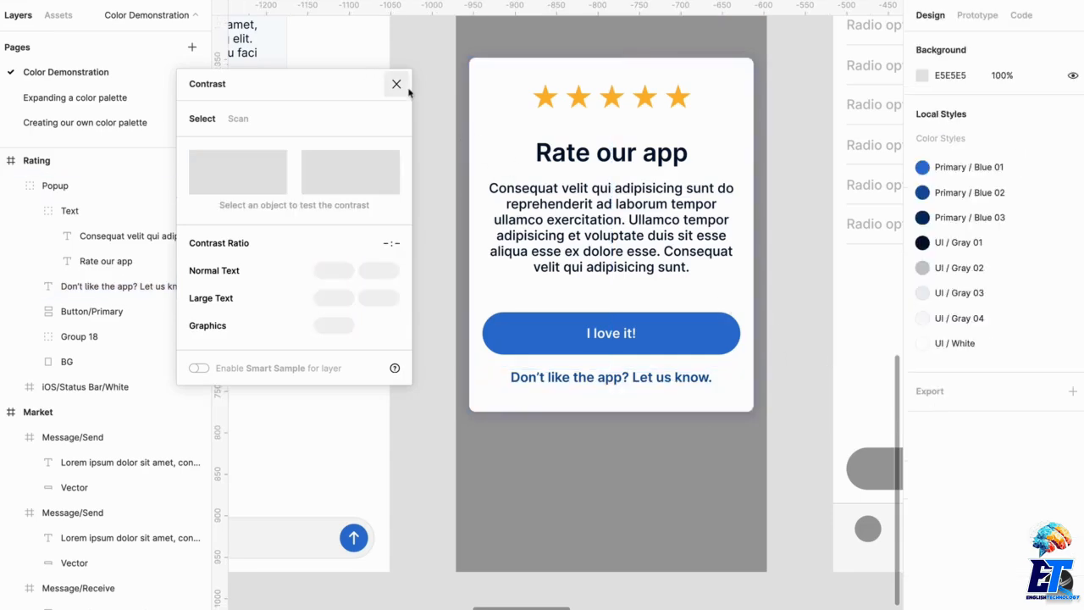
left_click(396, 83)
- Apply the Primary / Blue 03 color style to the fill of the four dark bars in the Expenses screen's chart
scroll(726, 249, "down", 5)
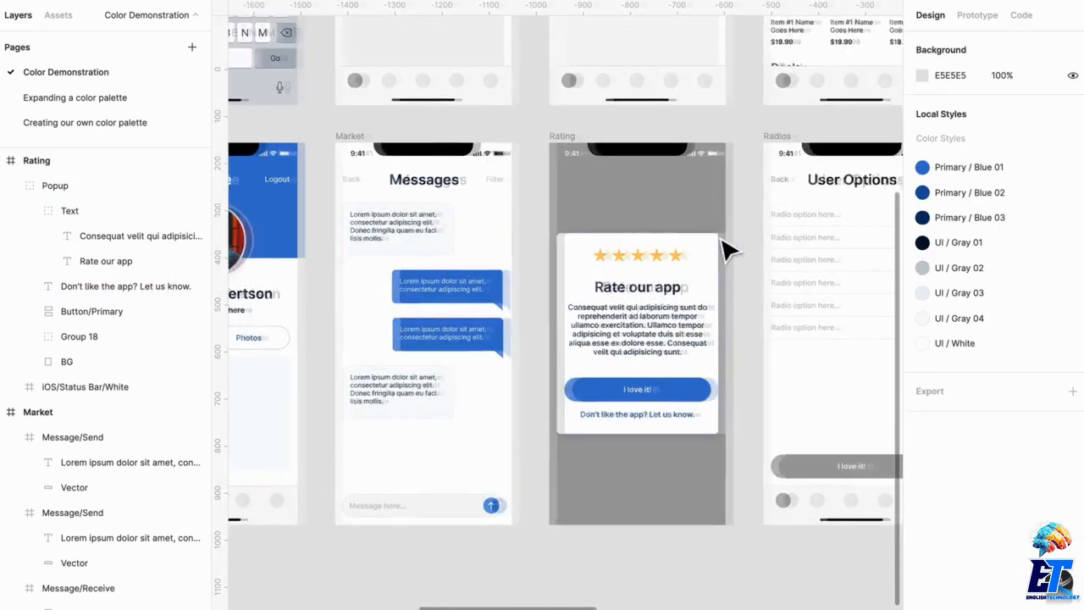
scroll(726, 249, "right", 3)
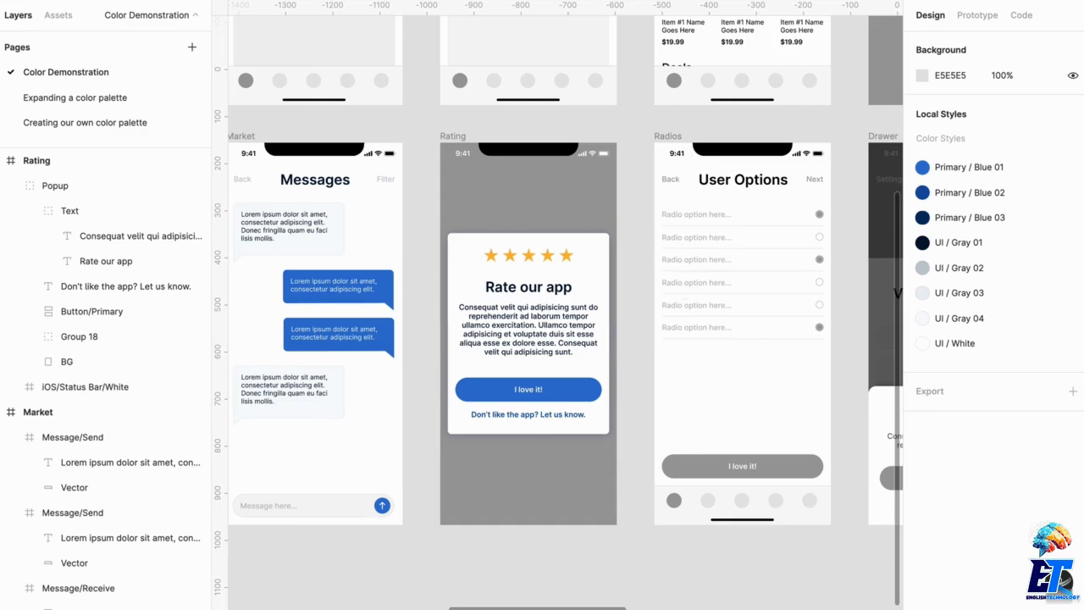
scroll(749, 243, "up", 5)
scroll(749, 244, "right", 3)
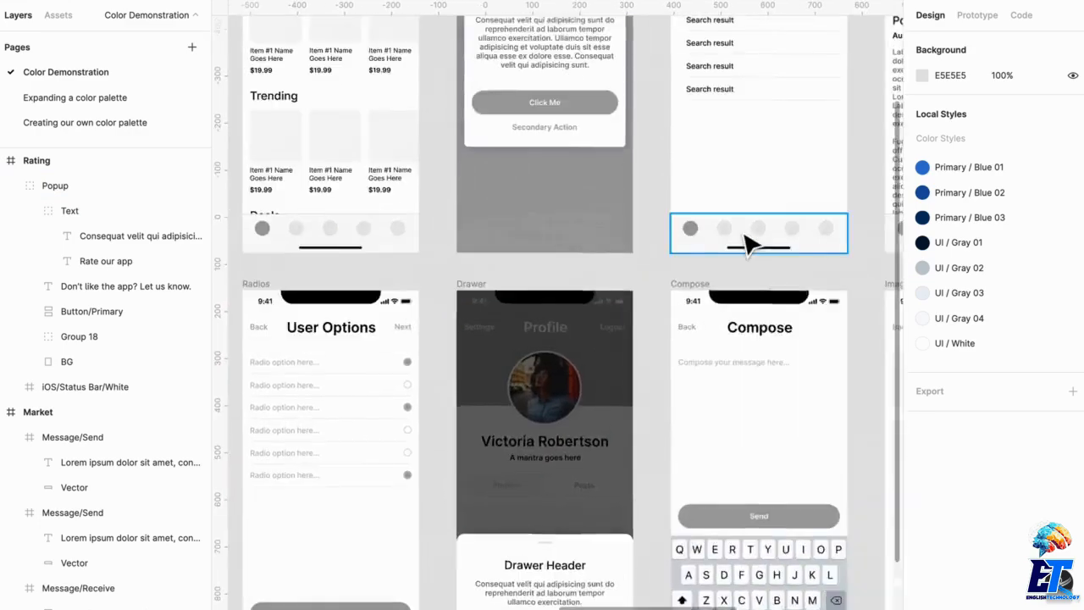
scroll(750, 244, "right", 8)
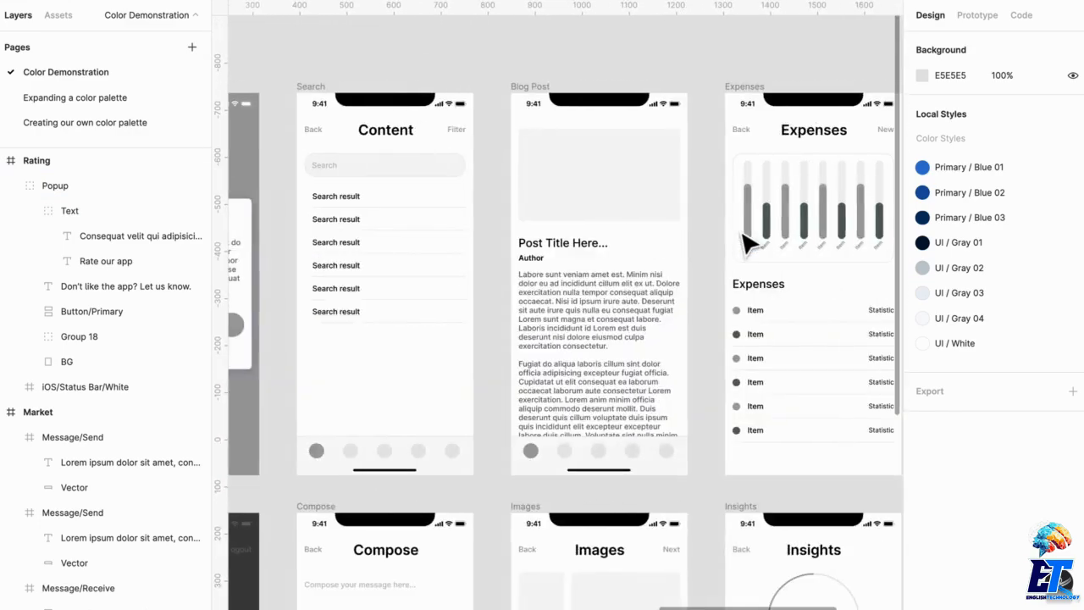
scroll(678, 234, "right", 1)
scroll(678, 237, "right", 3)
left_click(653, 232)
scroll(653, 232, "up", 5)
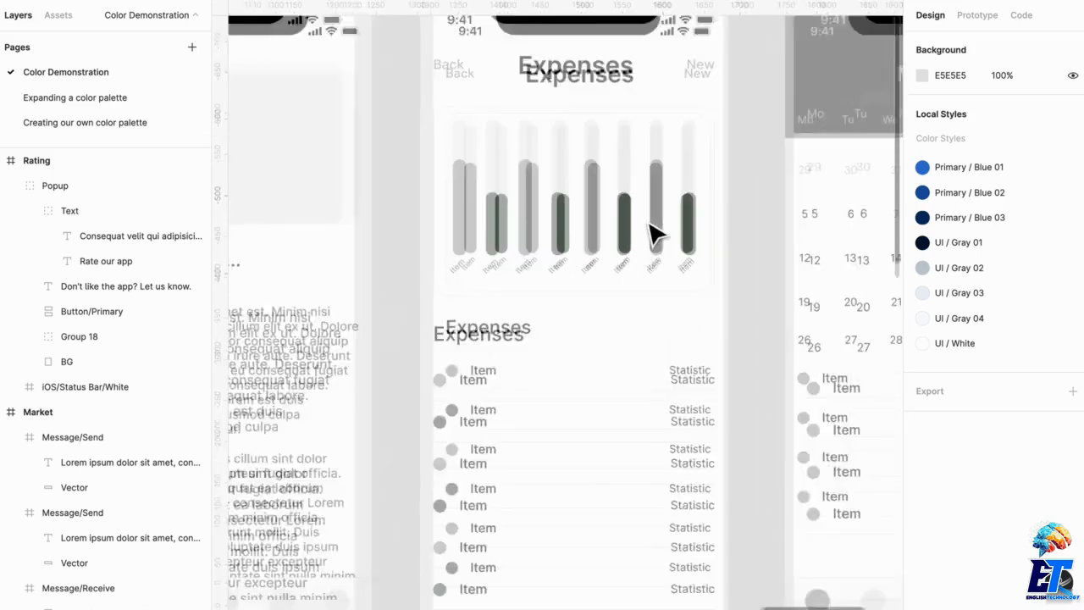
double_click(710, 236)
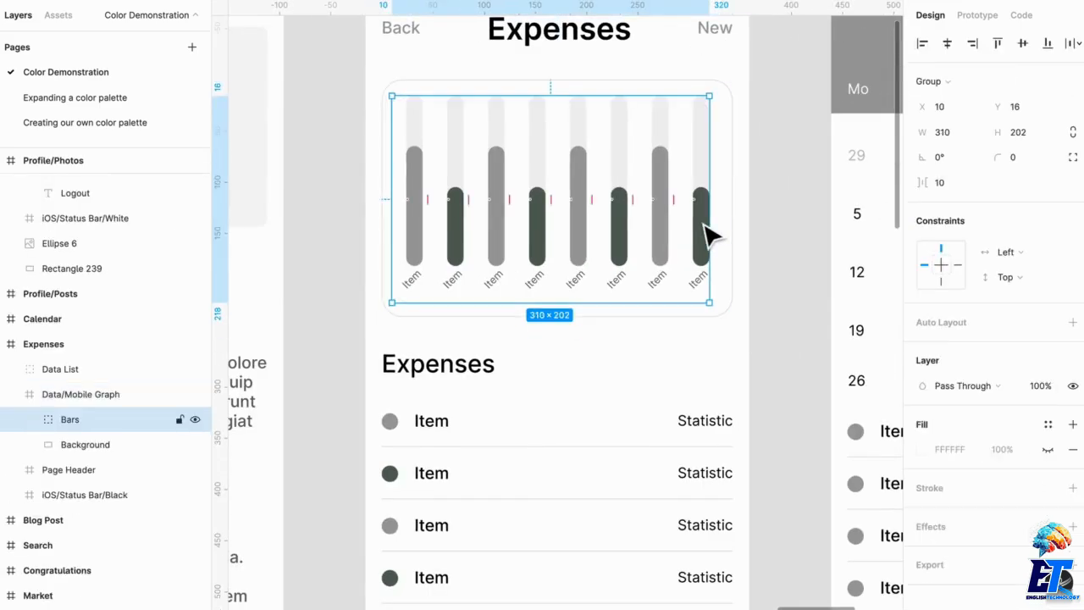
double_click(710, 235)
double_click(710, 236)
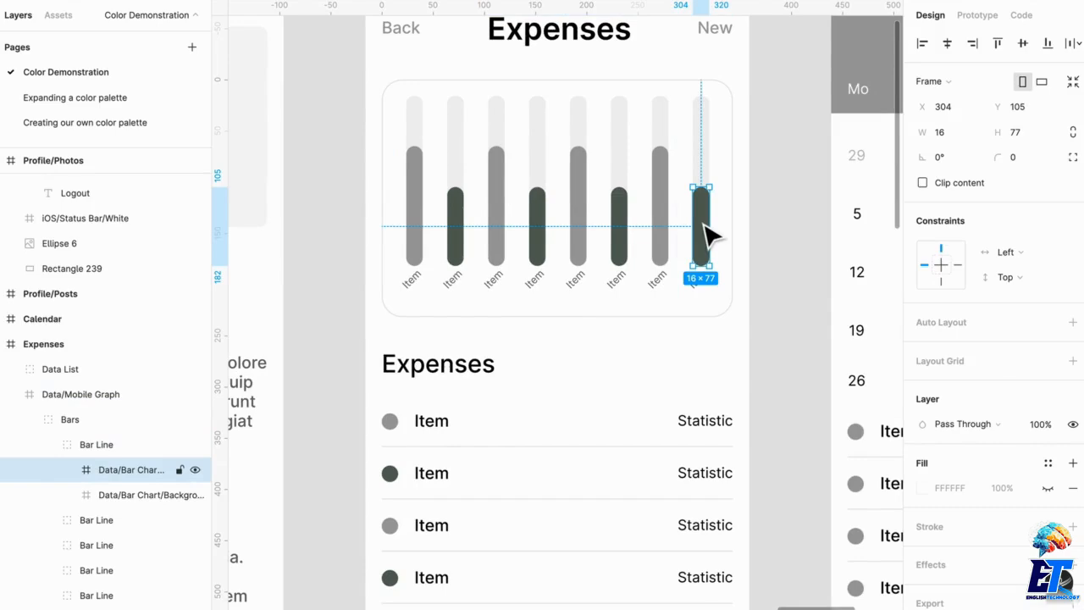
left_click(625, 250, "shift")
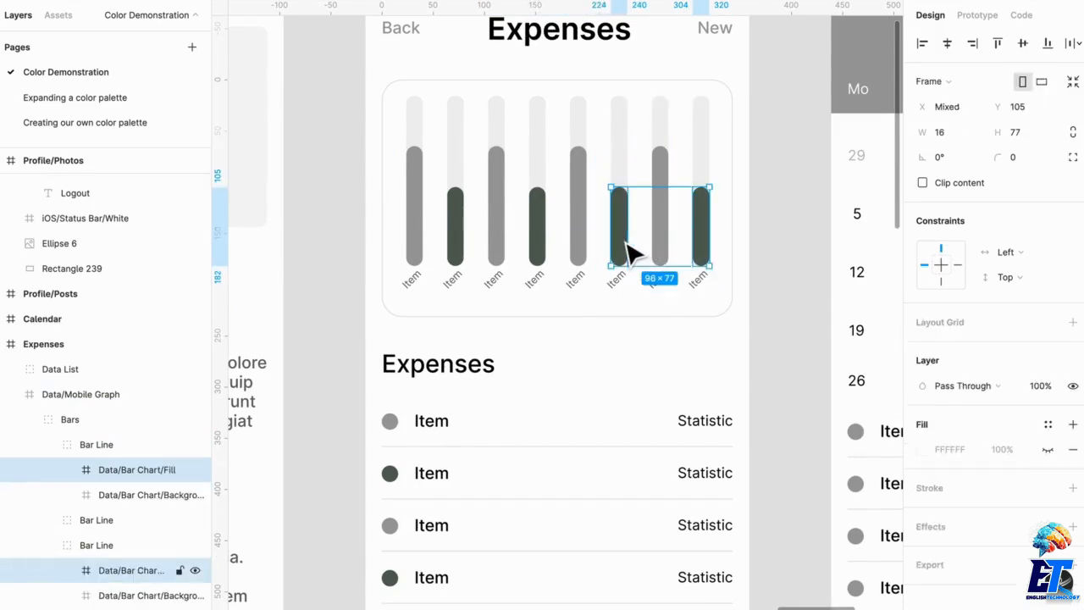
left_click(542, 247, "shift")
left_click(460, 245, "shift")
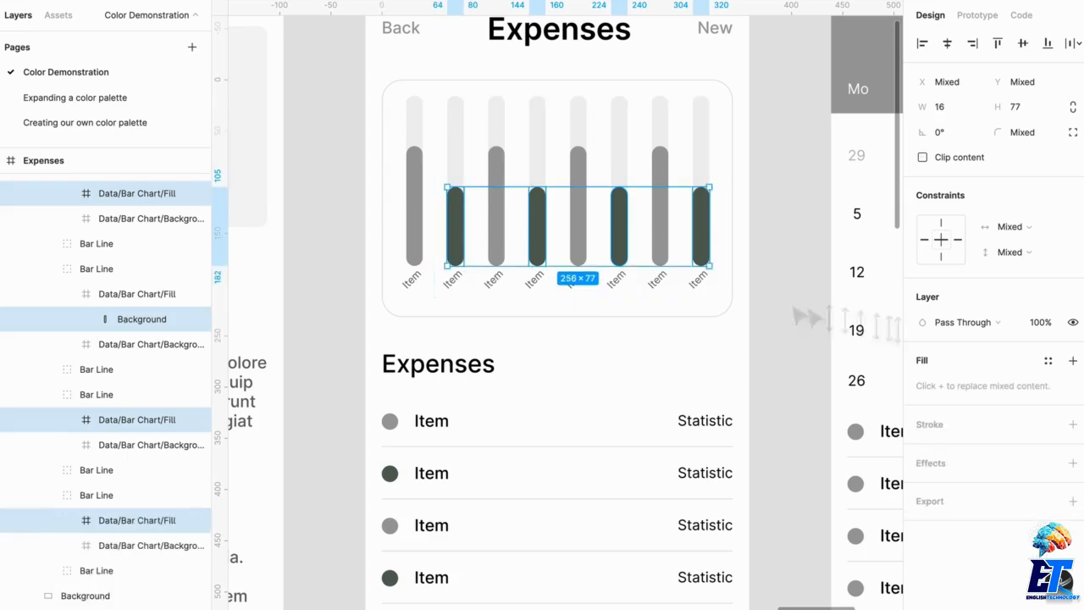
left_click(1048, 361)
left_click(962, 450)
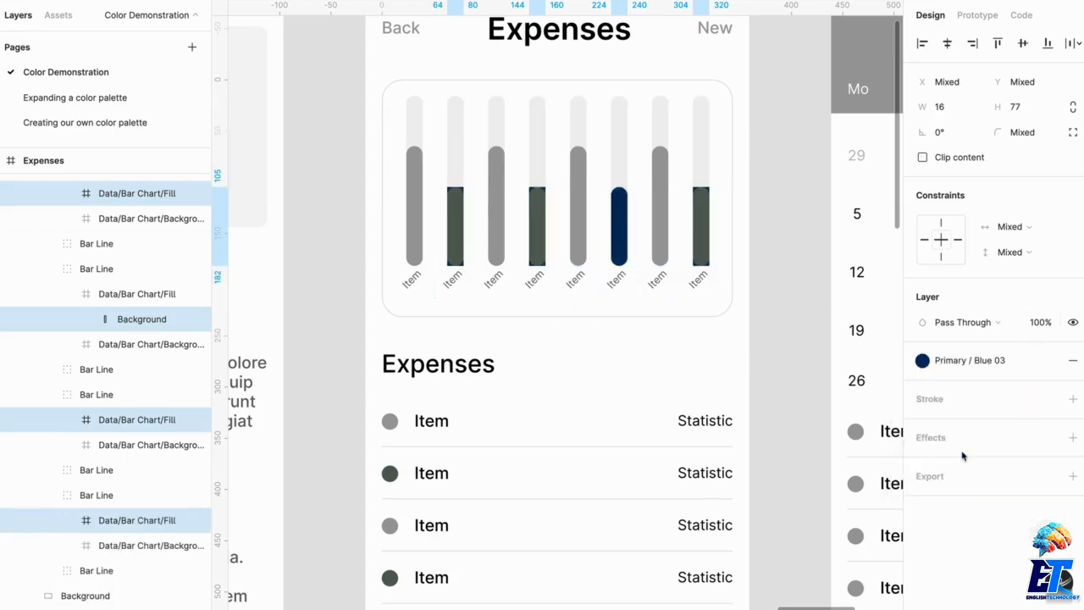
- Undo the Primary / Blue 03 fill on the chart bars and try to select the four dark bars together
key("ctrl+z")
scroll(539, 237, "down", 1)
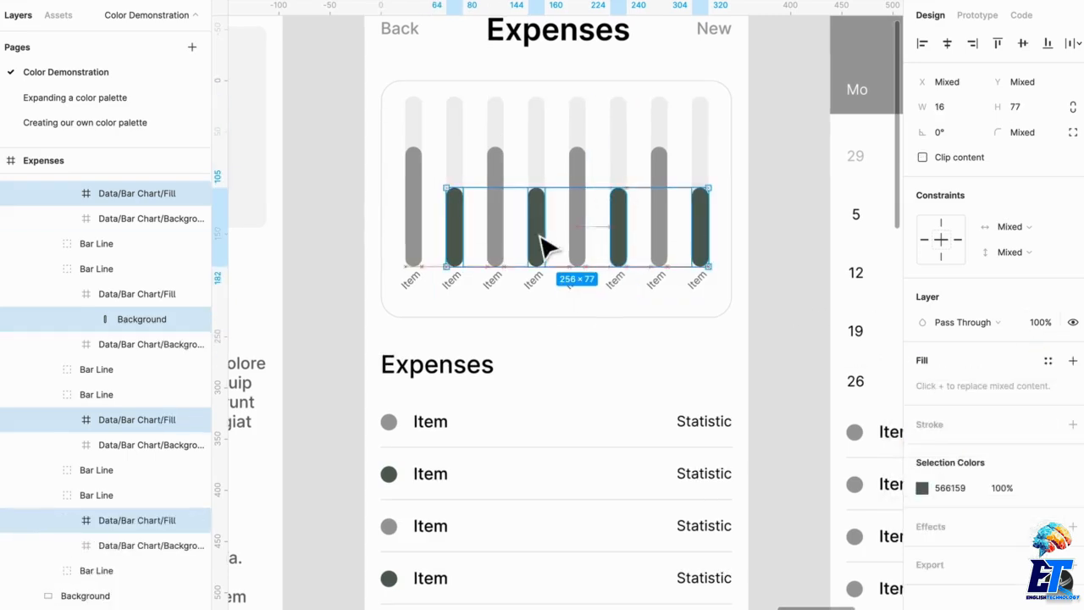
left_click(539, 236, "ctrl+shift")
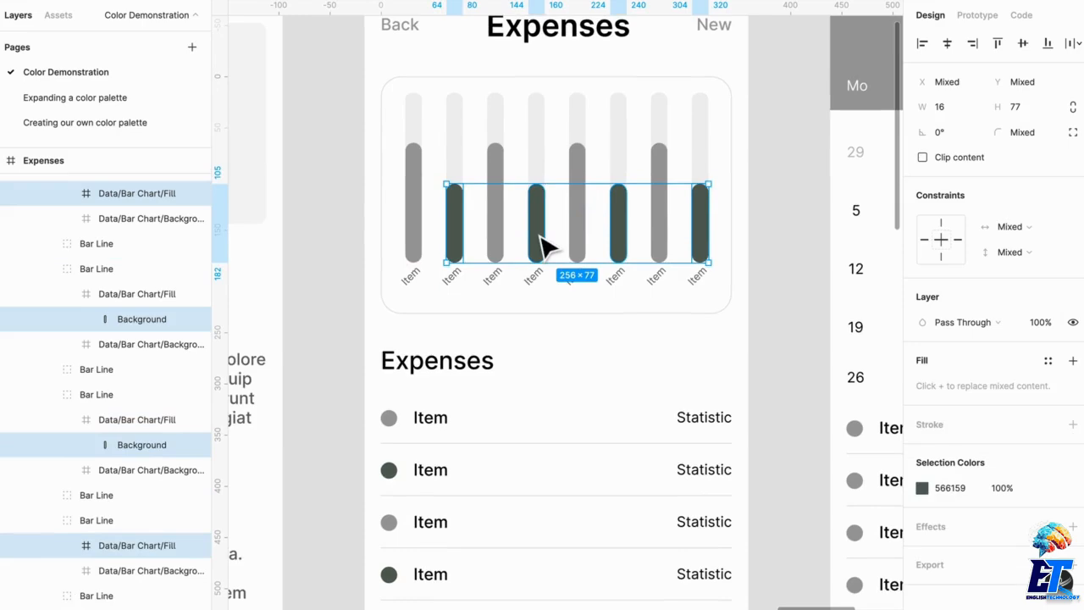
left_click(462, 235, "ctrl+shift")
left_click(463, 224, "shift")
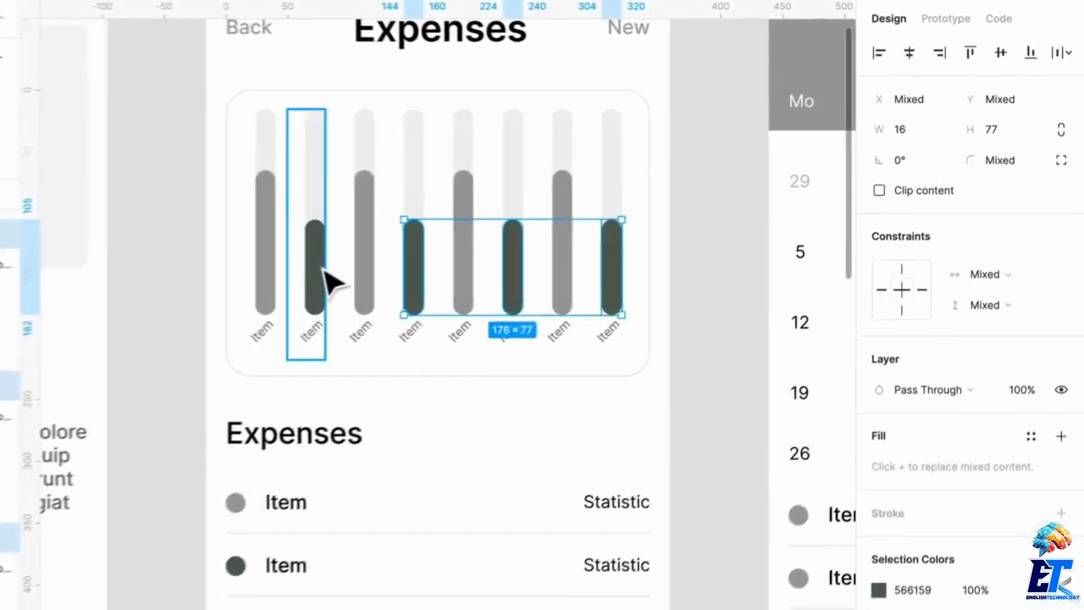
left_click(464, 224, "shift")
left_click(315, 283, "ctrl+shift")
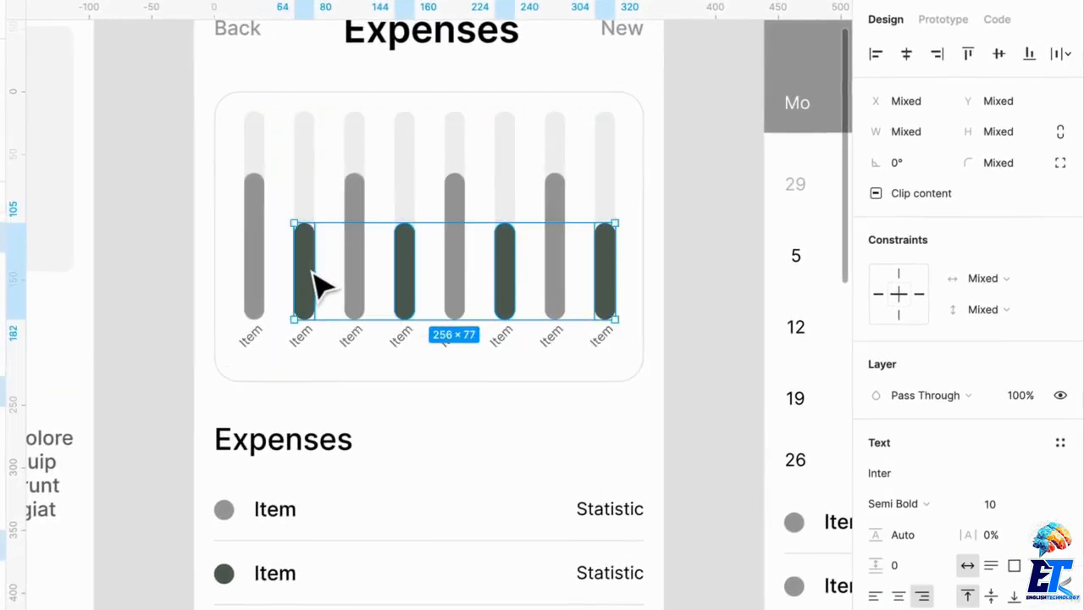
scroll(355, 288, "up", 3)
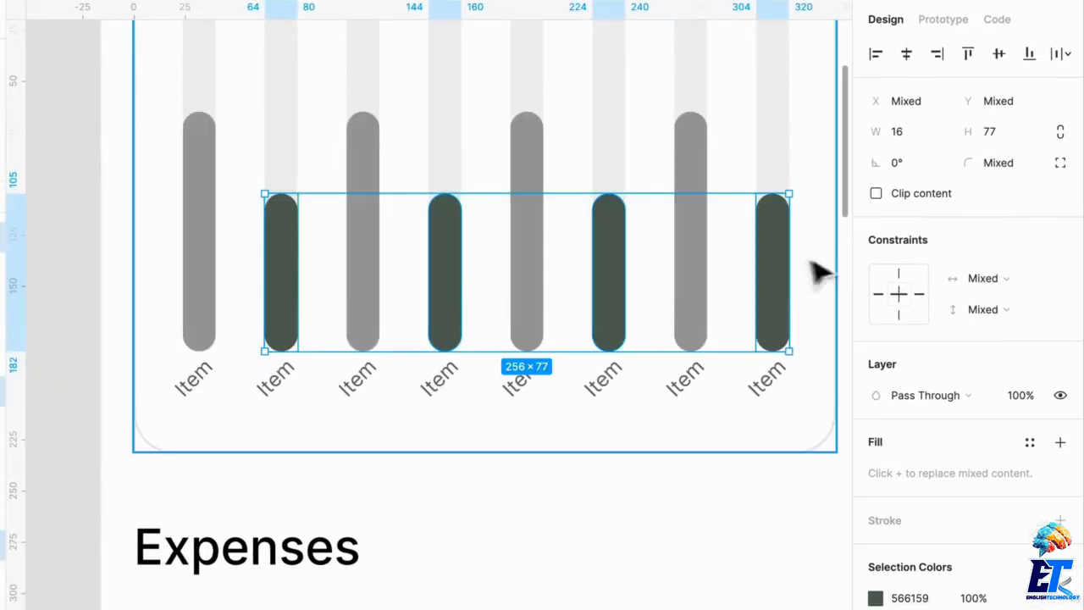
left_click(610, 269, "shift")
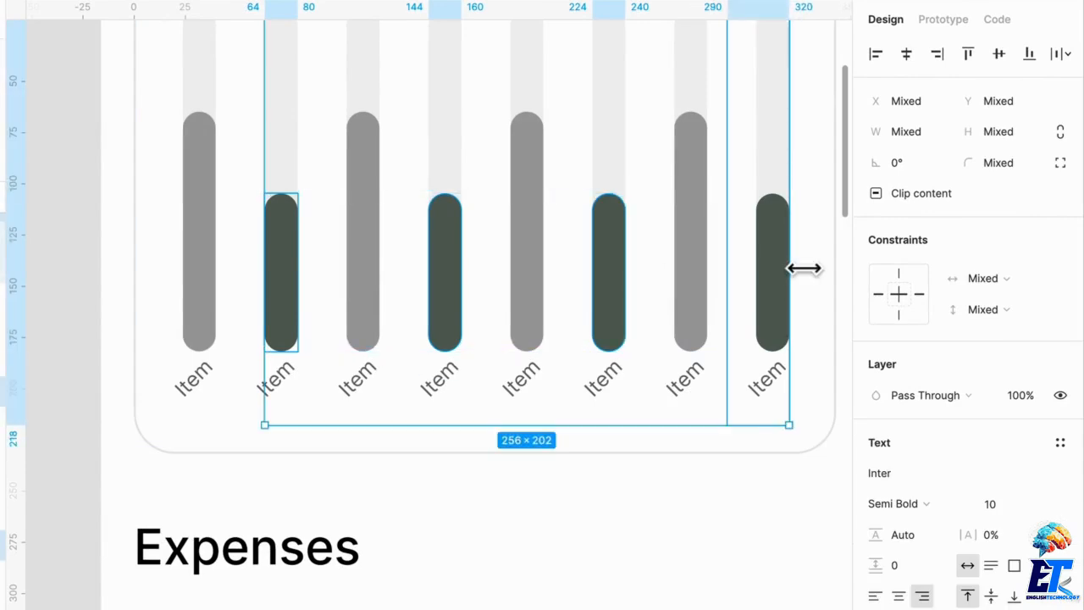
- Apply the Primary / Blue 03 color style to the fill of the chart's sixth bar
double_click(625, 264)
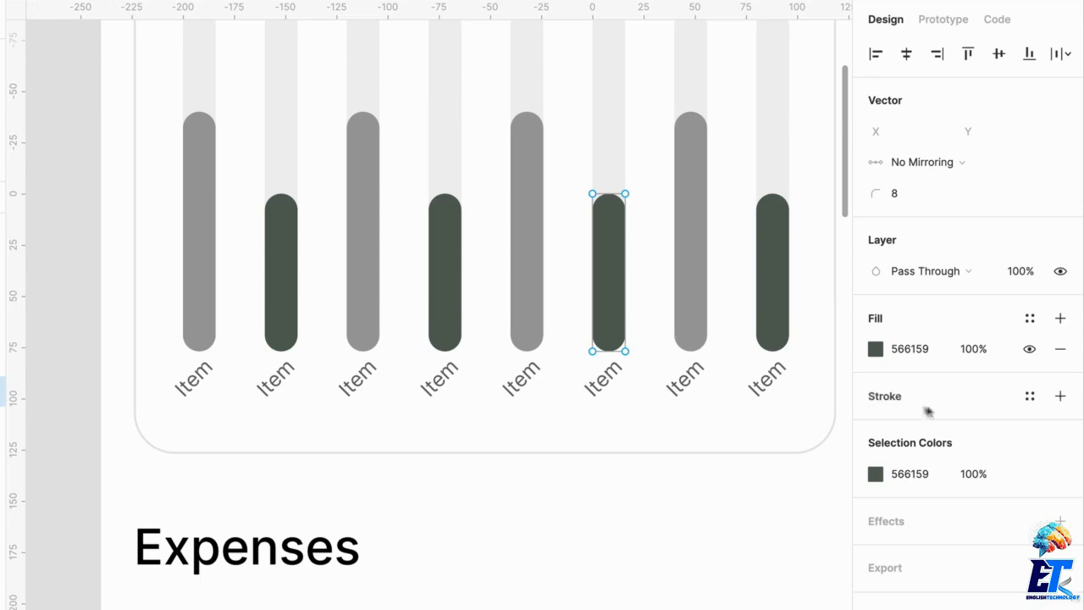
left_click(1030, 318)
left_click(950, 428)
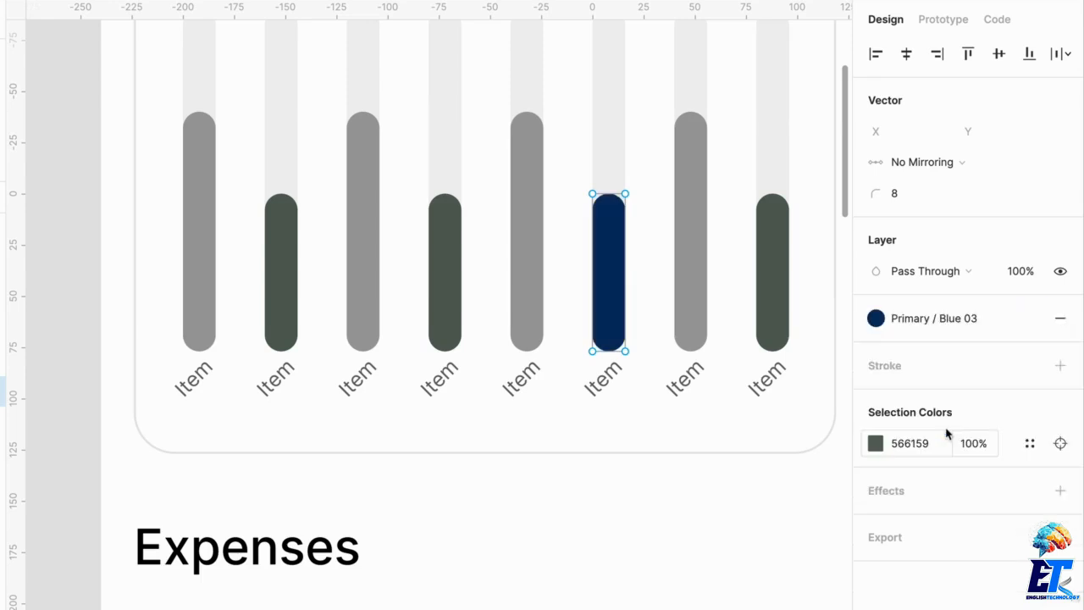
key("Escape")
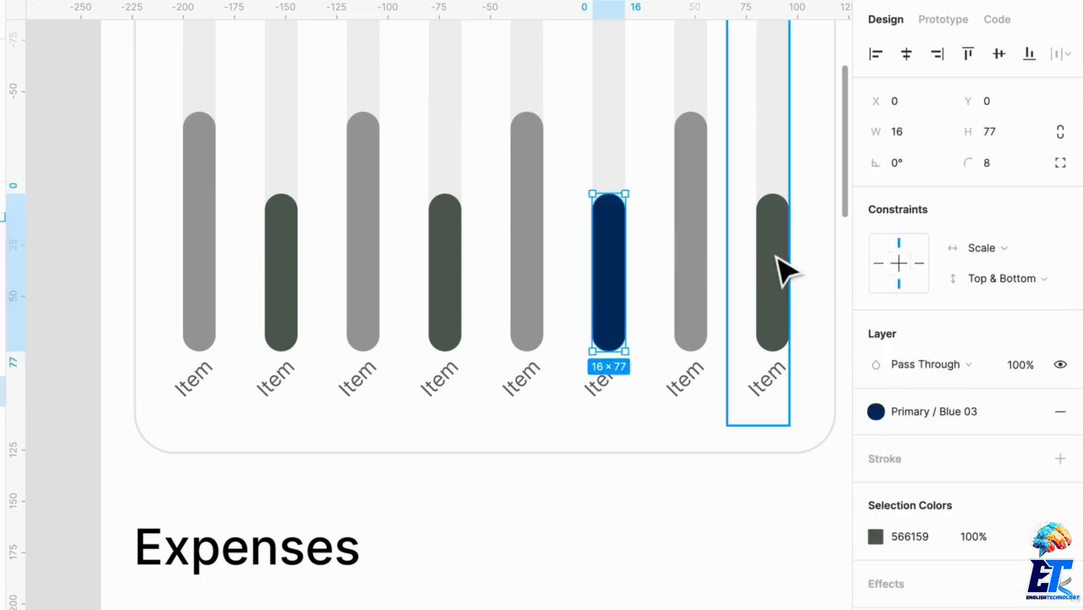
- Apply the Primary / Blue 03 color style to the last dark bar in the Expenses chart
double_click(780, 268)
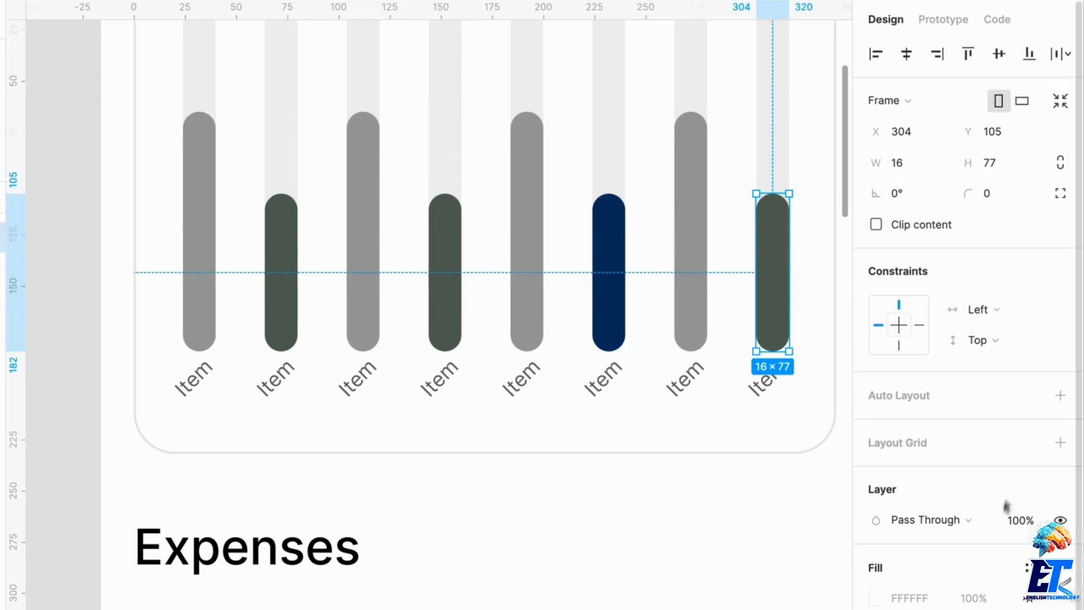
scroll(1006, 506, "down", 3)
left_click(1030, 588)
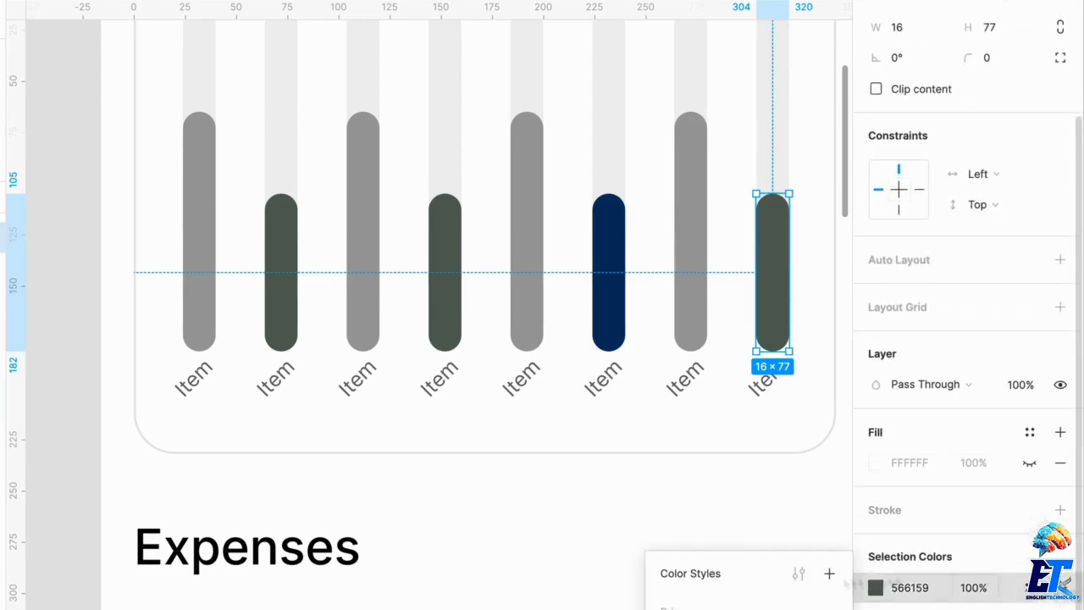
left_click(742, 500)
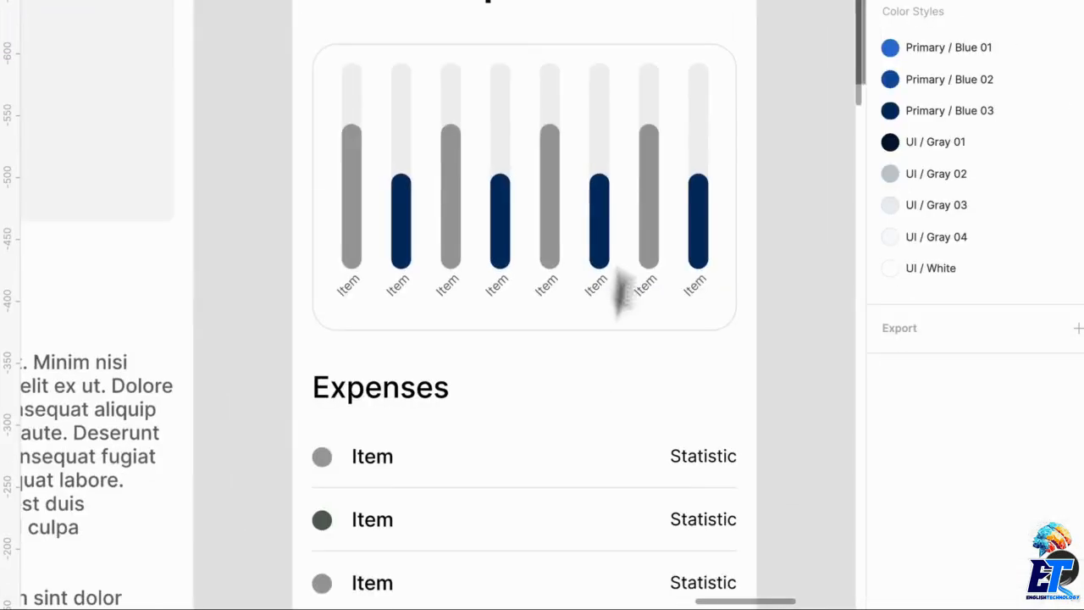
- Recolor the chart's seventh bar line with Primary / Blue 02 for its label and gray bar, and UI / Gray 03 for its background track
double_click(662, 181)
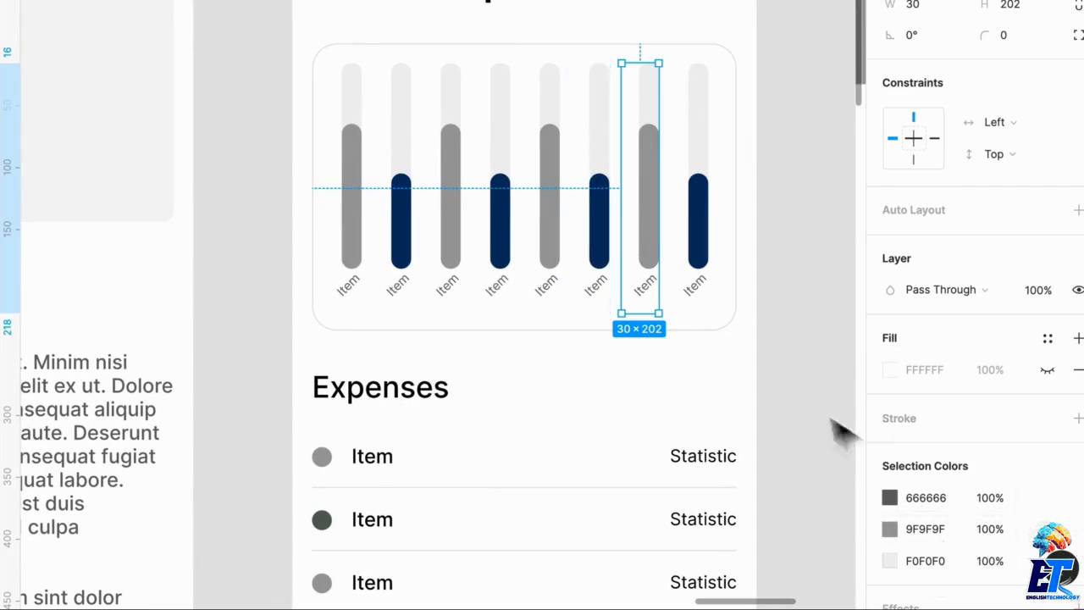
scroll(909, 468, "down", 1)
left_click(1048, 433)
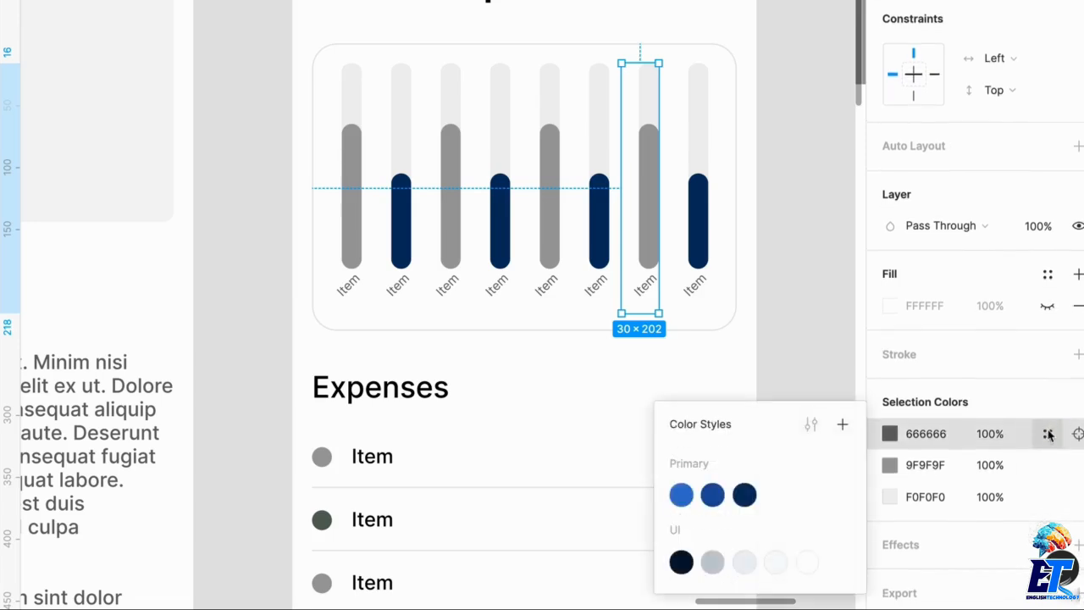
left_click(711, 497)
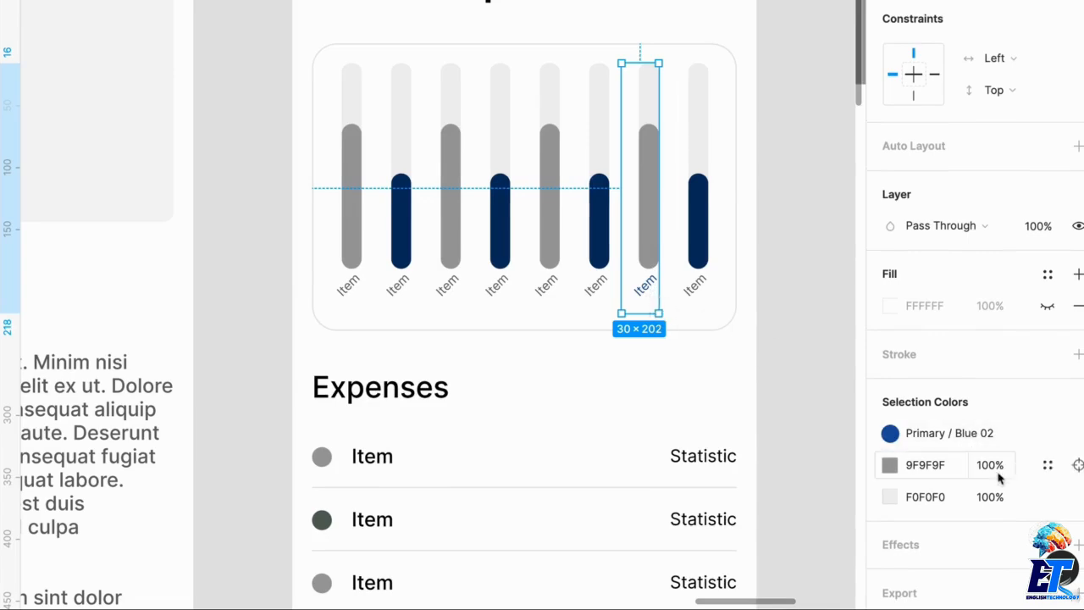
left_click(1048, 465)
left_click(712, 494)
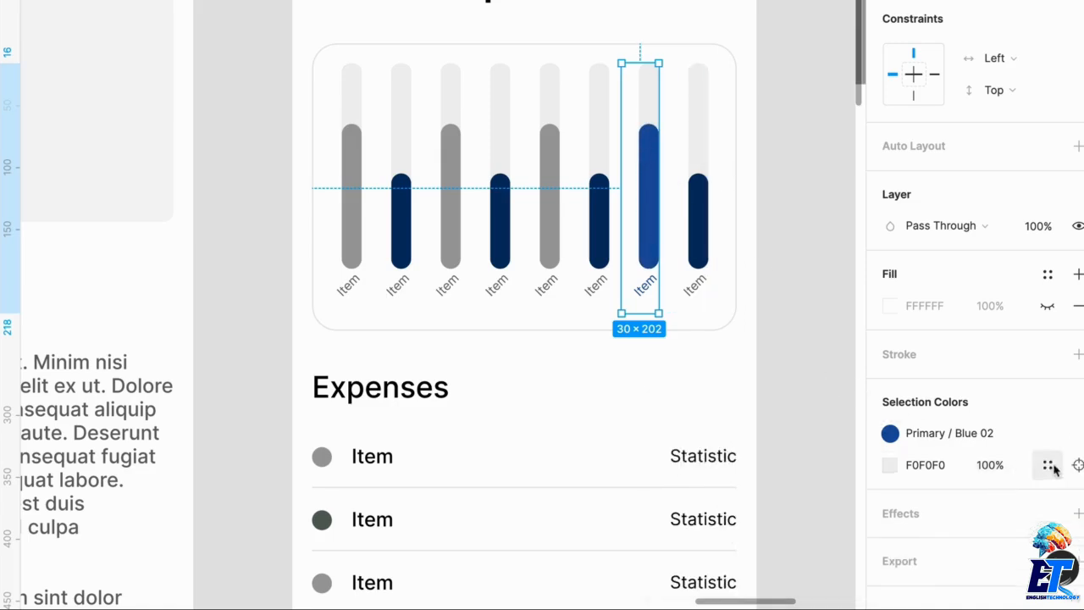
left_click(1044, 465)
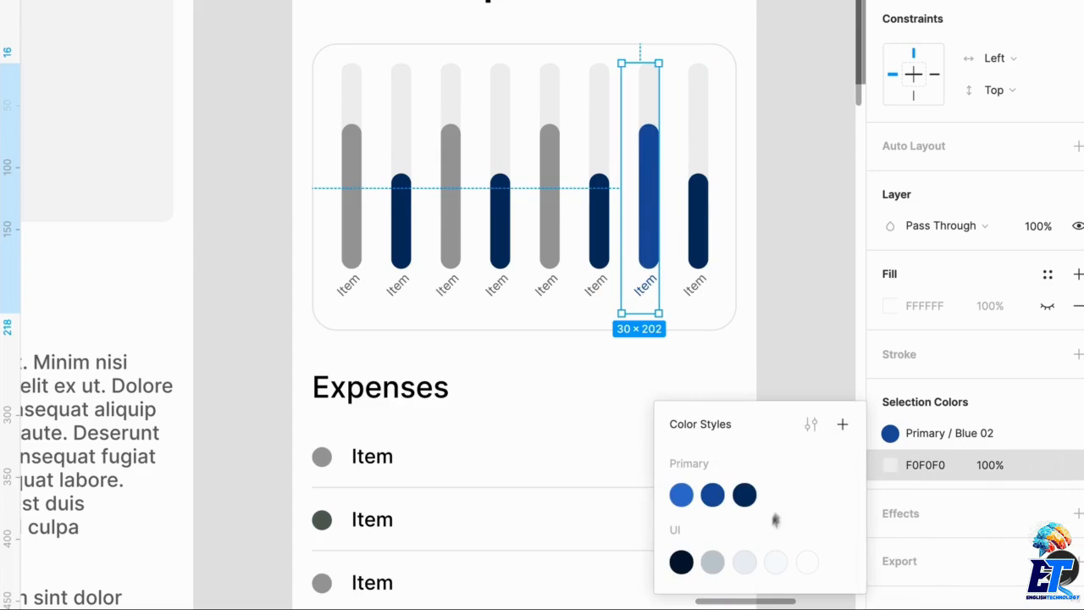
left_click(744, 563)
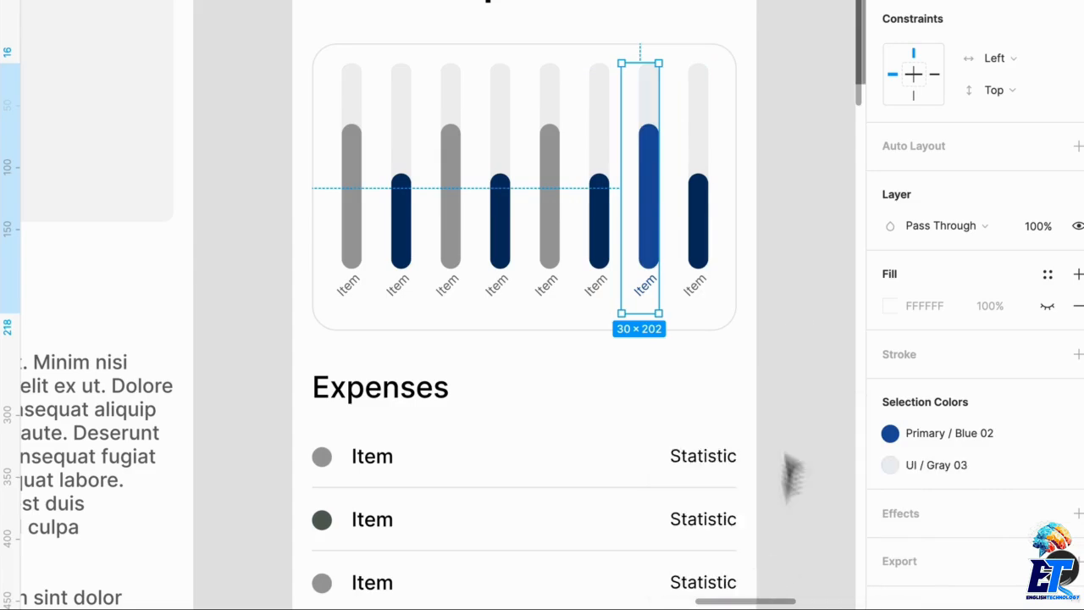
- Apply Primary / Blue 03 to the remaining 666666 item labels across the whole Expenses chart
left_click(796, 301)
left_click_drag(822, 252, 307, 108)
scroll(1012, 431, "down", 5)
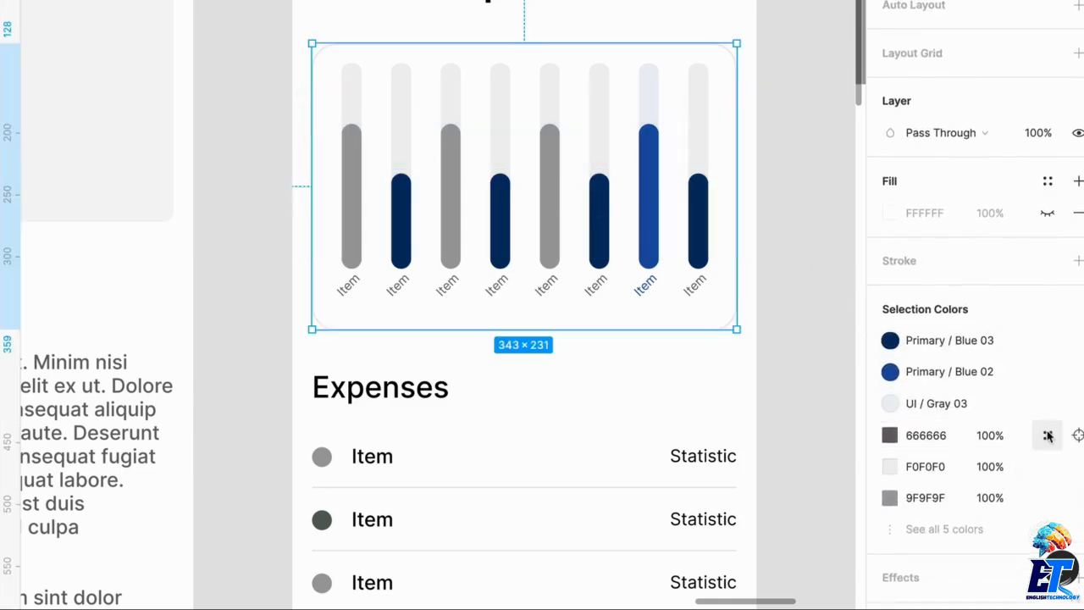
left_click(1047, 434)
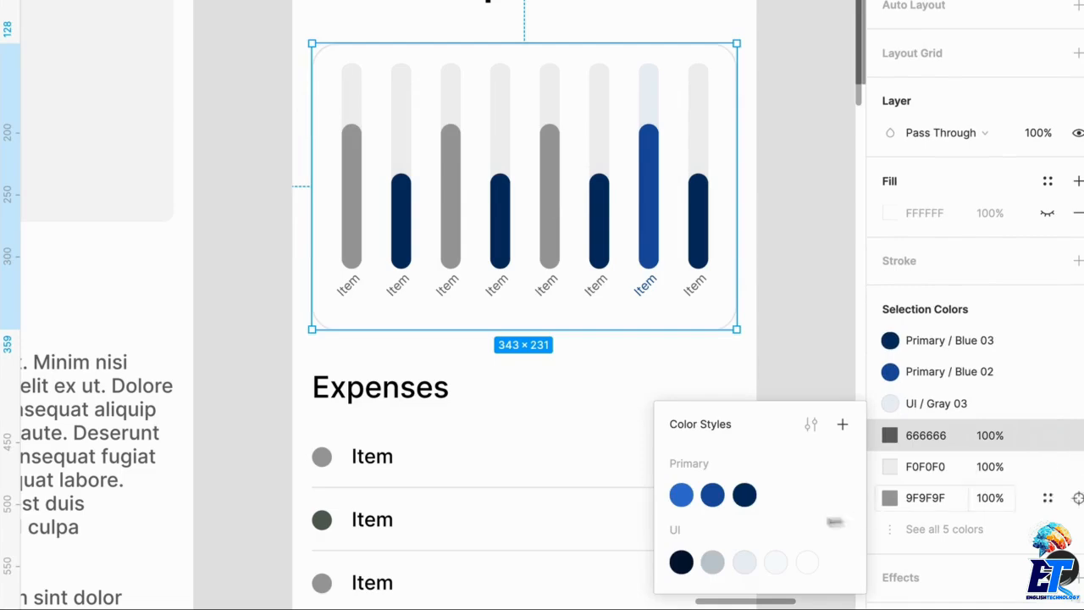
left_click(744, 495)
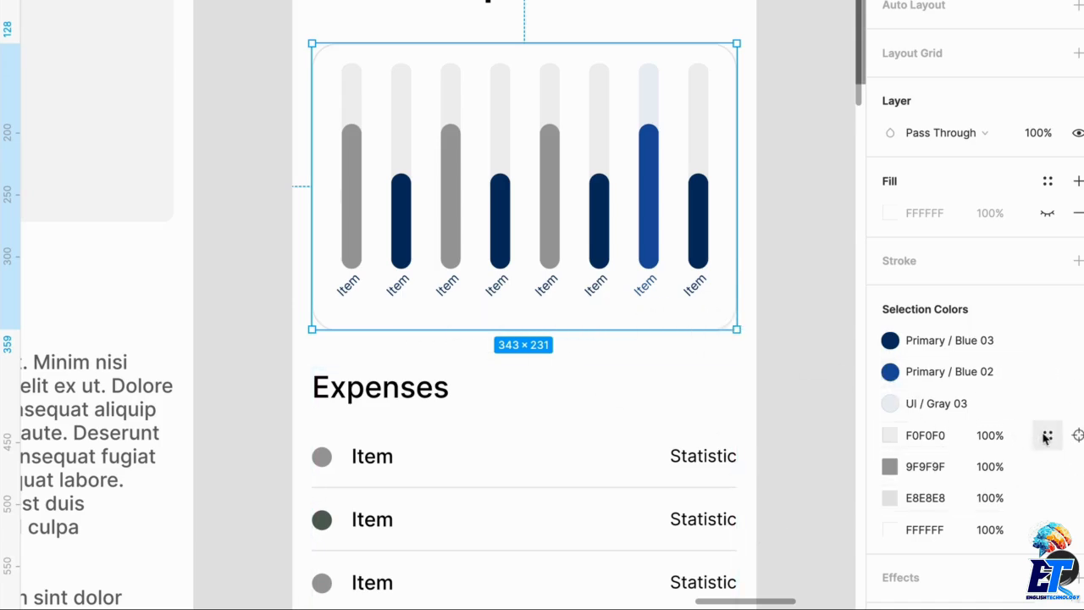
- Apply UI / Gray 04 to the chart's remaining light background tracks, and switch them to UI / Gray 03
left_click(1047, 437)
left_click(777, 562)
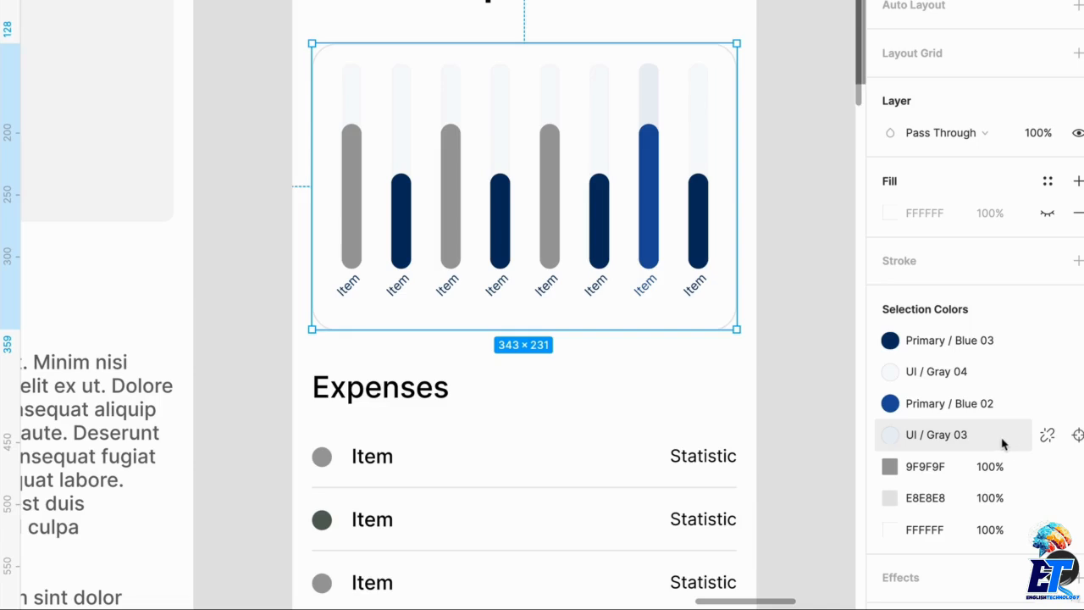
left_click(1047, 434)
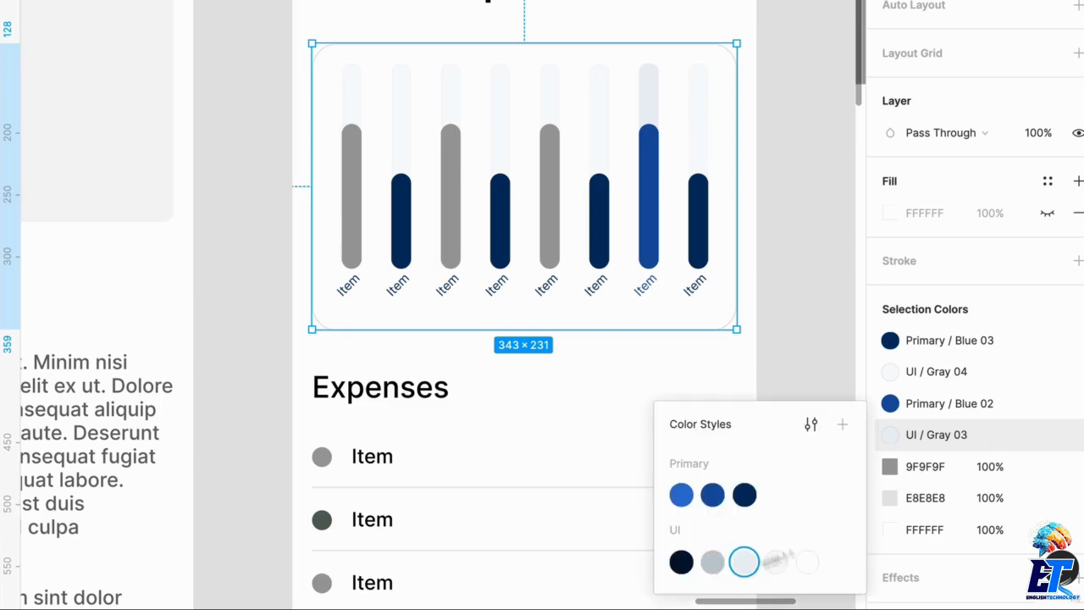
left_click(1011, 371)
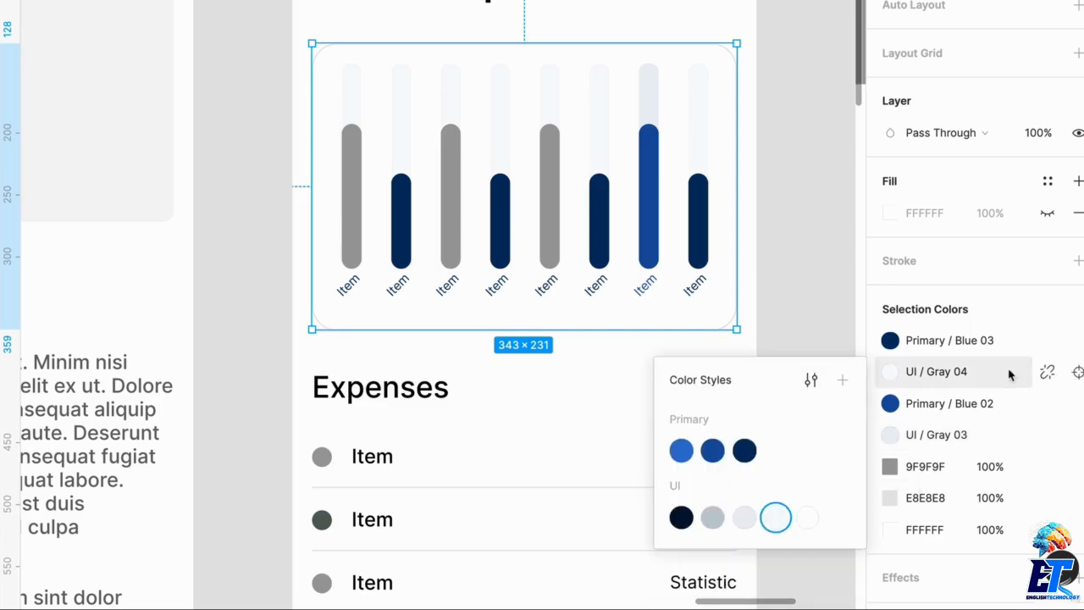
left_click(744, 523)
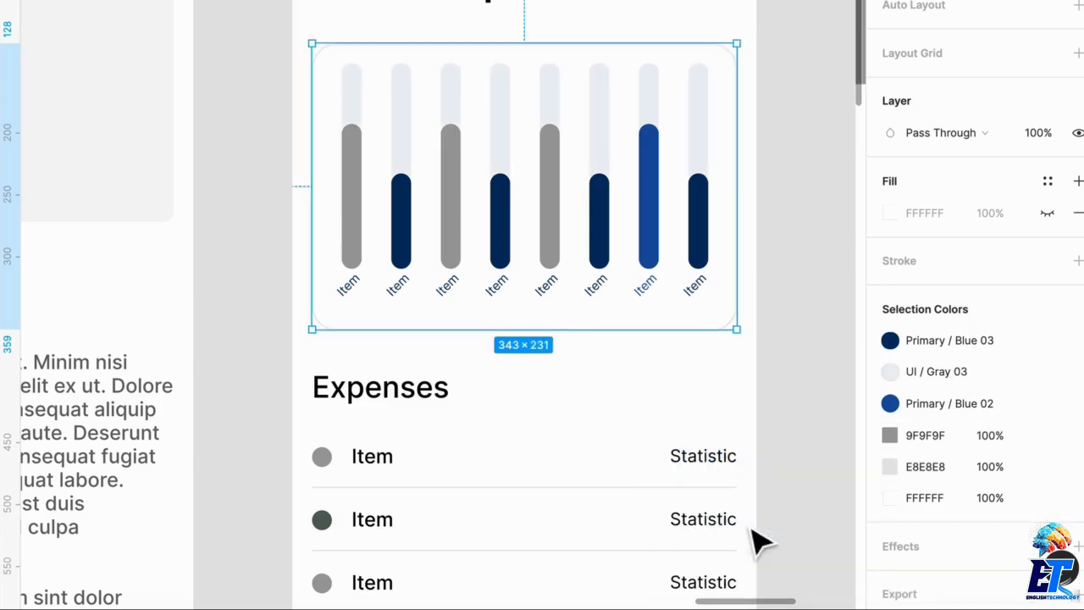
- Apply the Primary / Blue 02 color style to the chart's remaining 9F9F9F gray bars
left_click(890, 437)
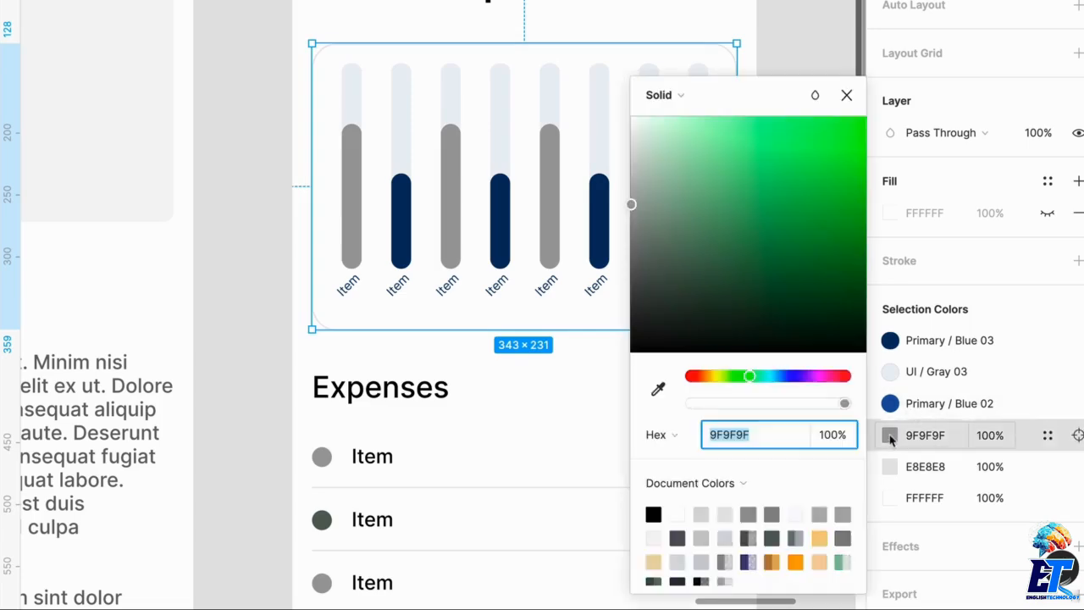
left_click(1048, 437)
left_click(1047, 437)
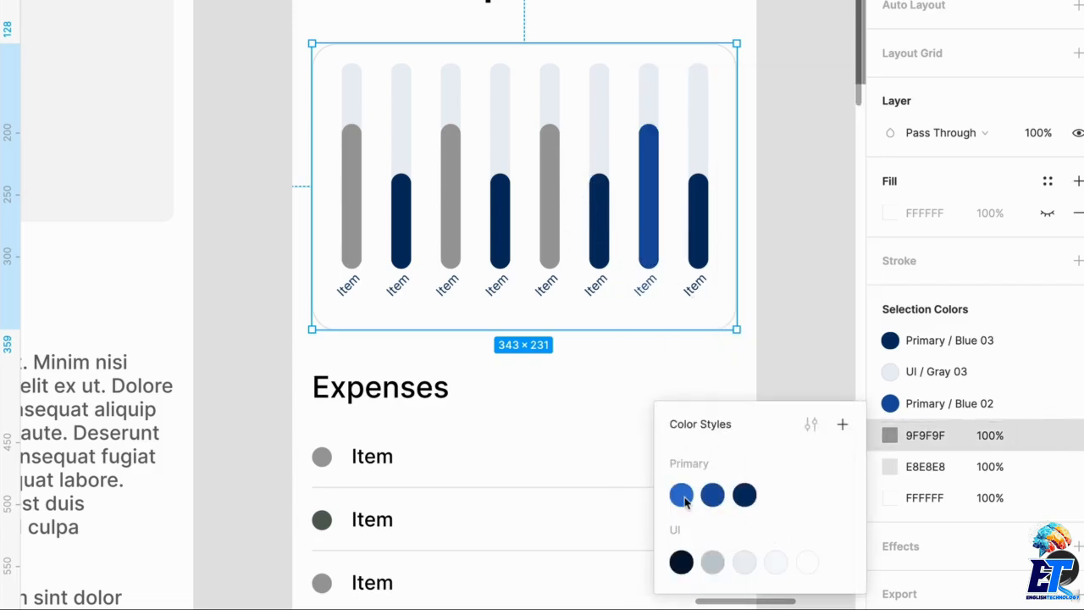
left_click(714, 498)
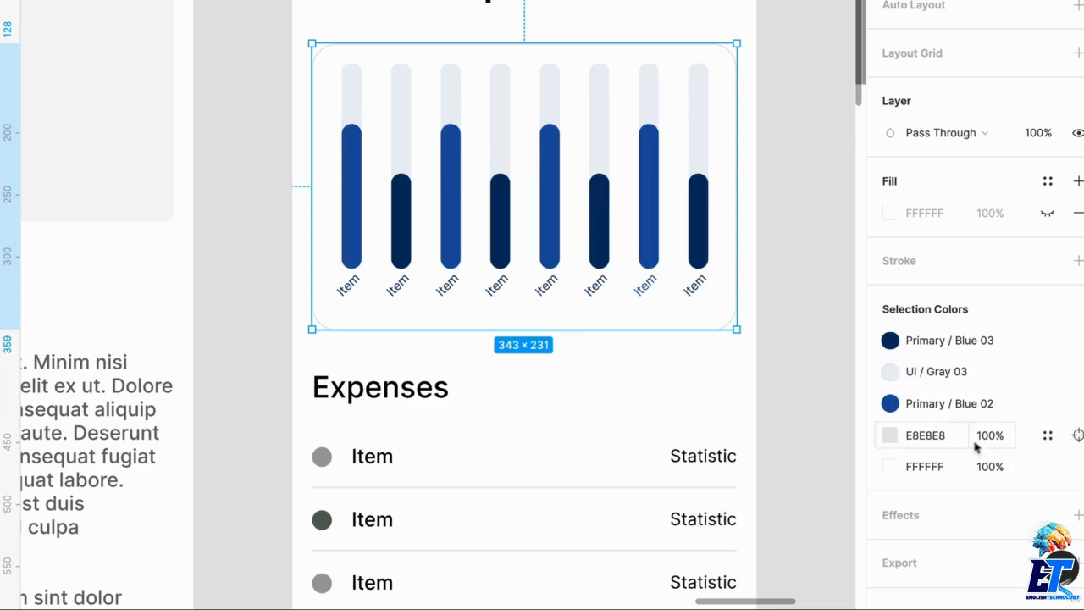
- Try UI / Gray 01 on the border around the Expenses chart, and undo it
left_click(1048, 436)
left_click(681, 563)
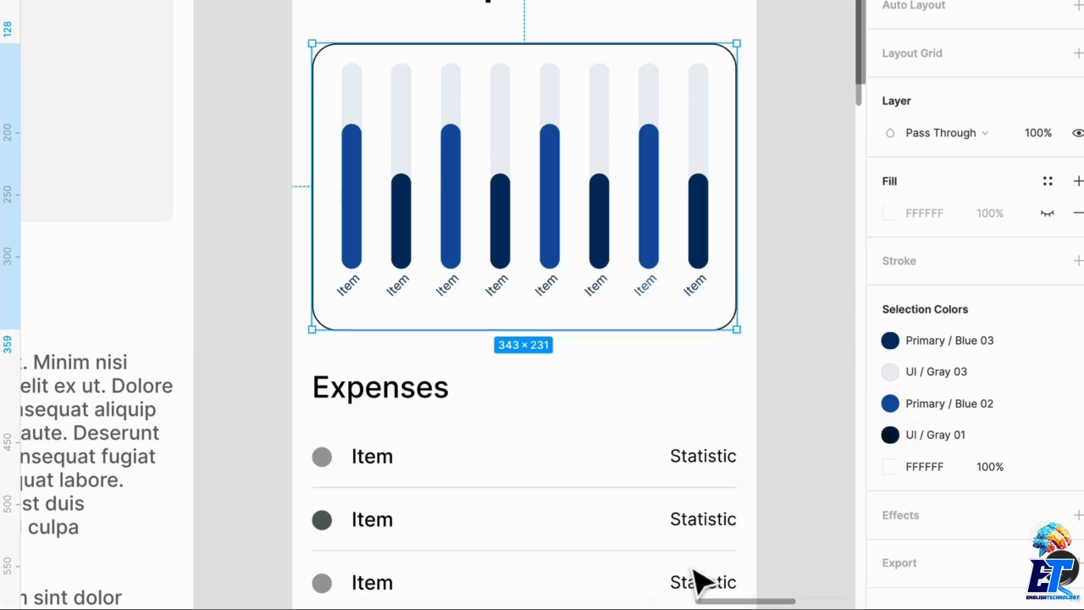
key("ctrl+z")
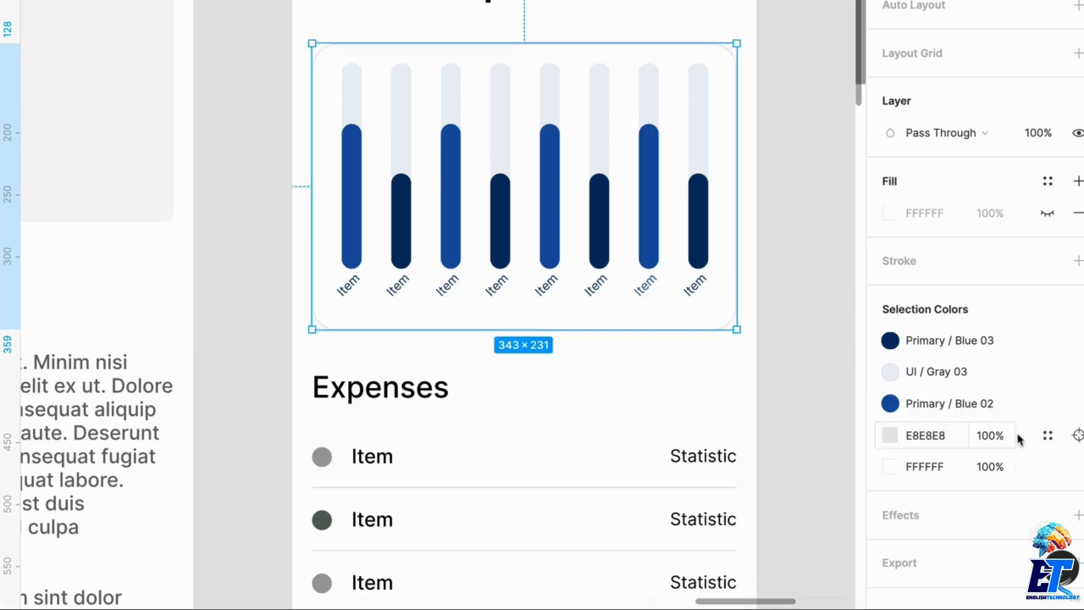
- Apply UI / Gray 03 to the chart's border and UI / White to its FFFFFF background, and deselect the chart
left_click(1047, 436)
left_click(753, 573)
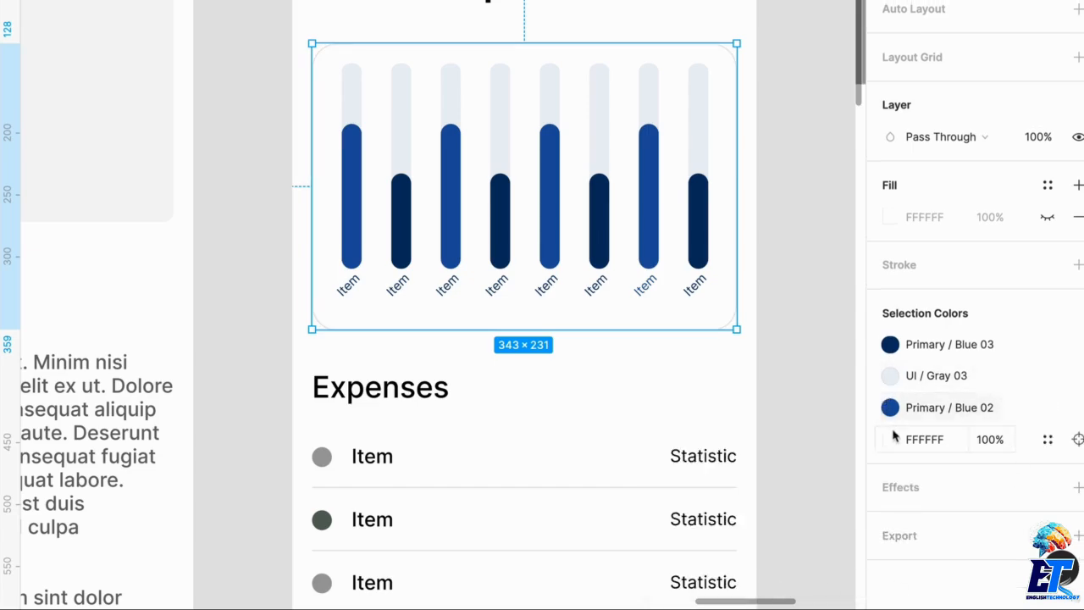
left_click(1047, 439)
left_click(818, 559)
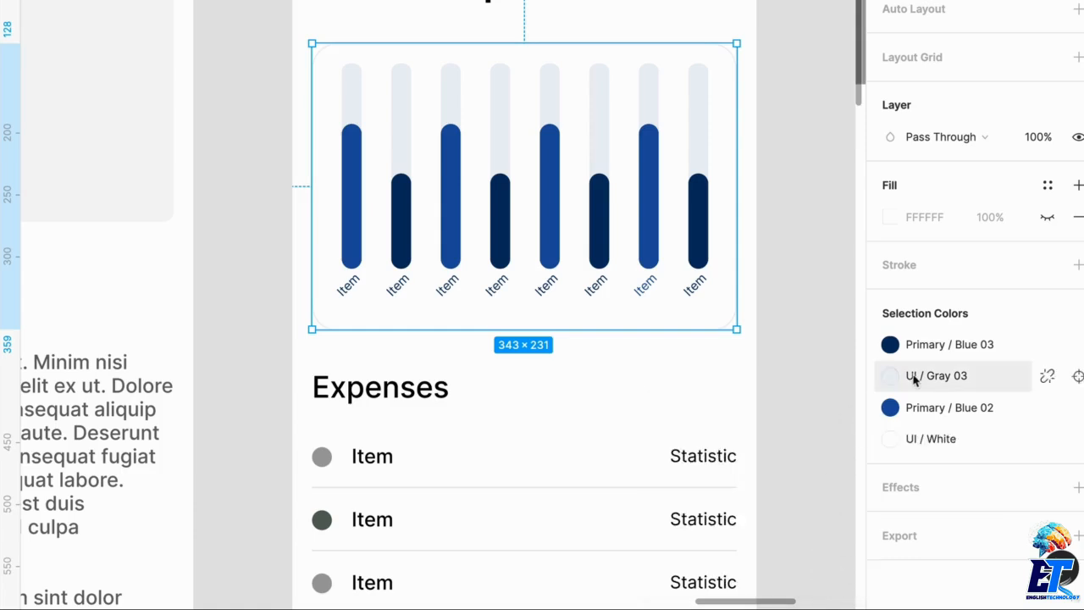
scroll(914, 387, "up", 3)
left_click(804, 292)
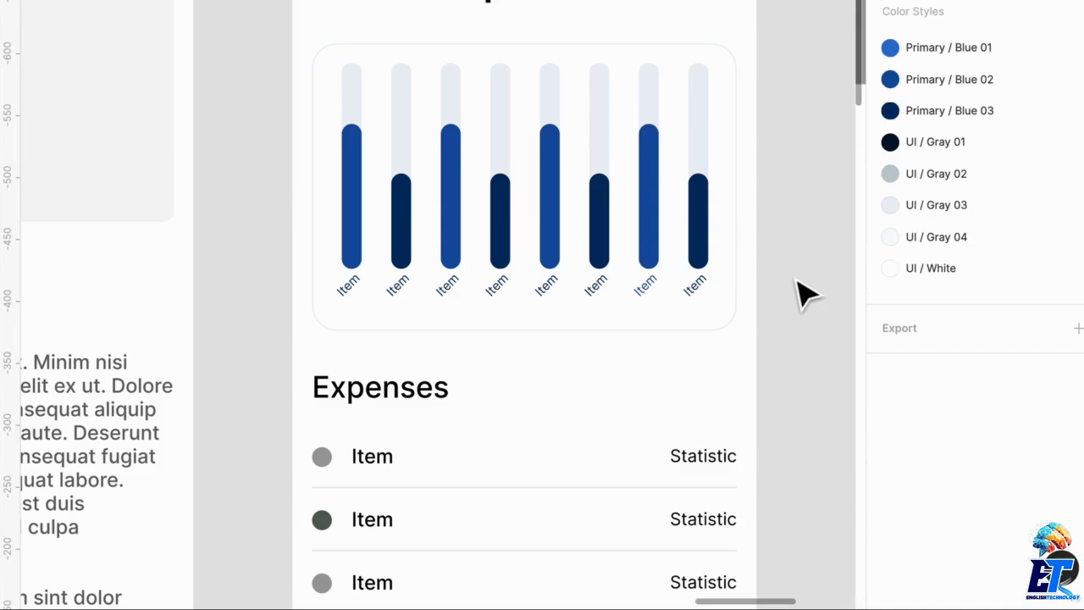
scroll(410, 468, "up", 4)
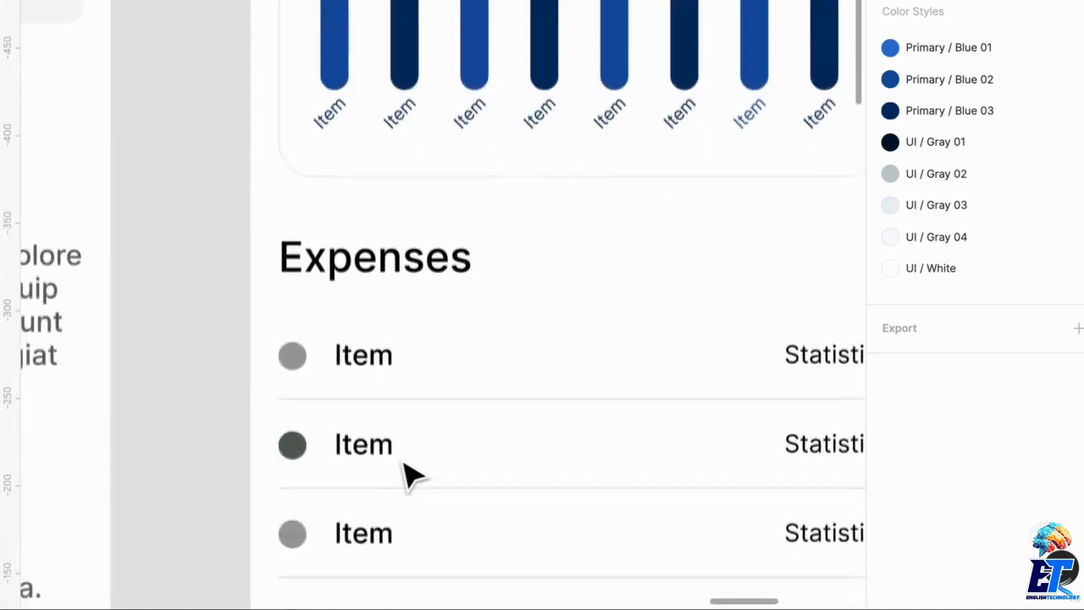
scroll(411, 467, "down", 5)
scroll(399, 454, "down", 2)
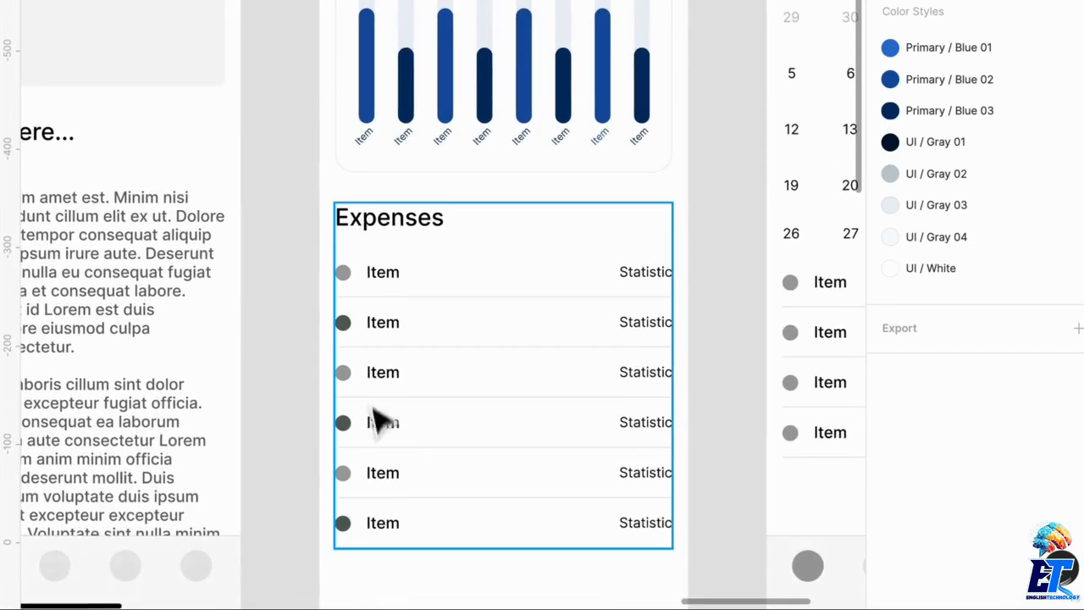
- Apply the UI / Gray 01 color style to the black 000000 text of the Expenses list below the chart
left_click(354, 295)
scroll(1048, 436, "down", 2)
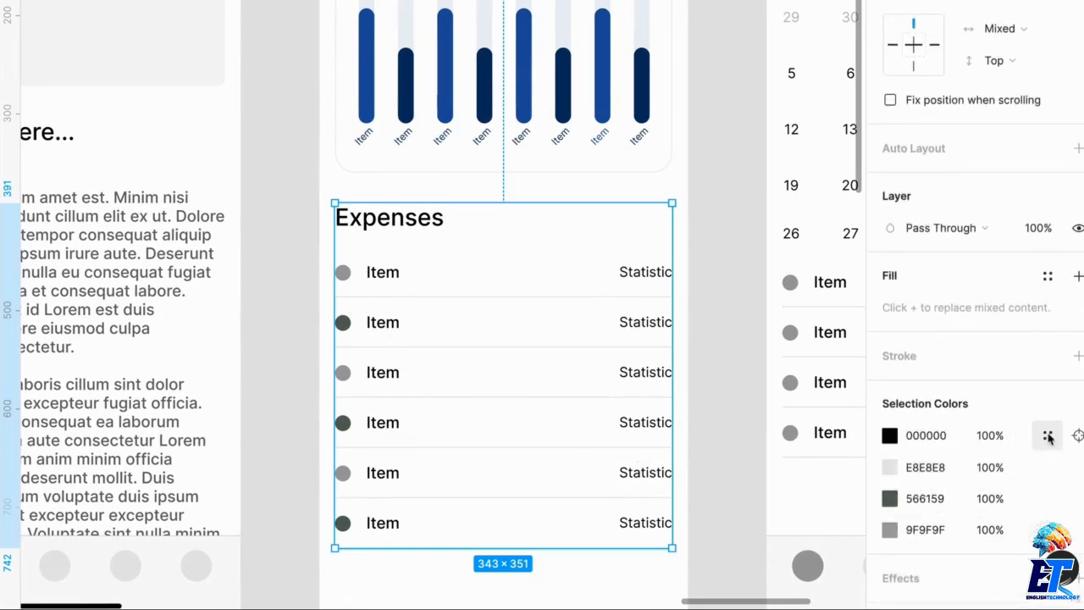
left_click(1048, 436)
left_click(686, 563)
scroll(709, 581, "right", 1)
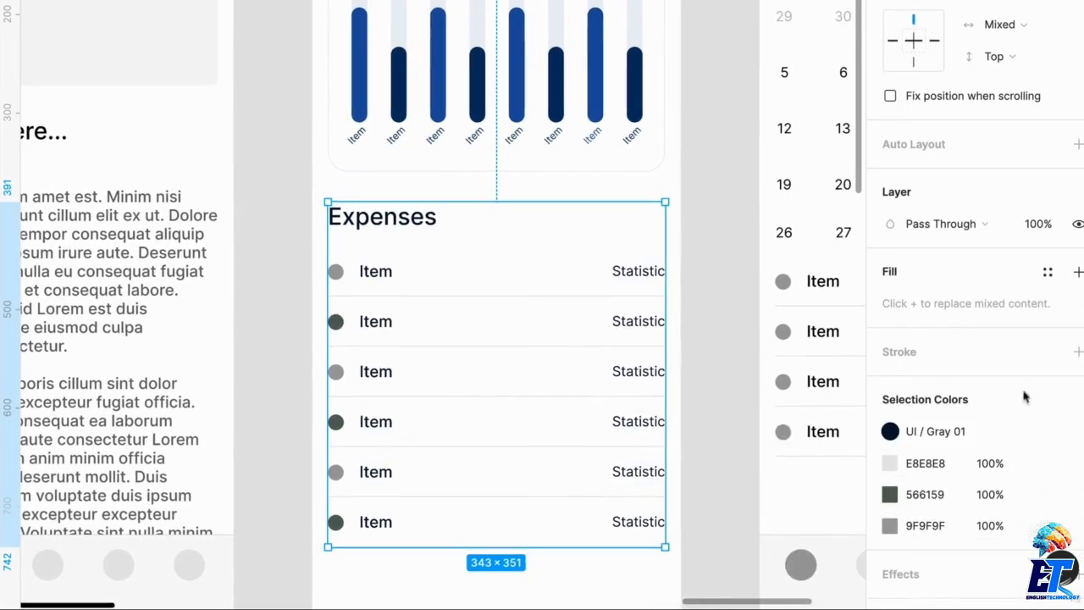
- Try Primary / Blue 03 on the Expenses list's E8E8E8 divider lines, and undo it
left_click(1046, 463)
left_click(747, 494)
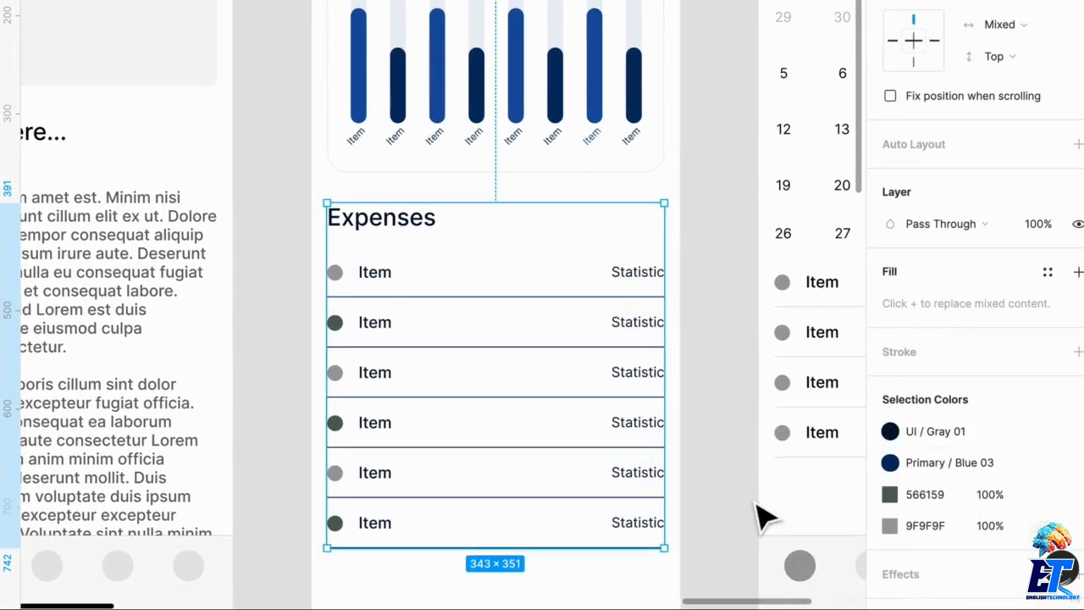
key("ctrl+z")
- Apply UI / Gray 03 to the Expenses list's E8E8E8 divider lines and Primary / Blue 03 to its dark 566159 dots
left_click(1046, 462)
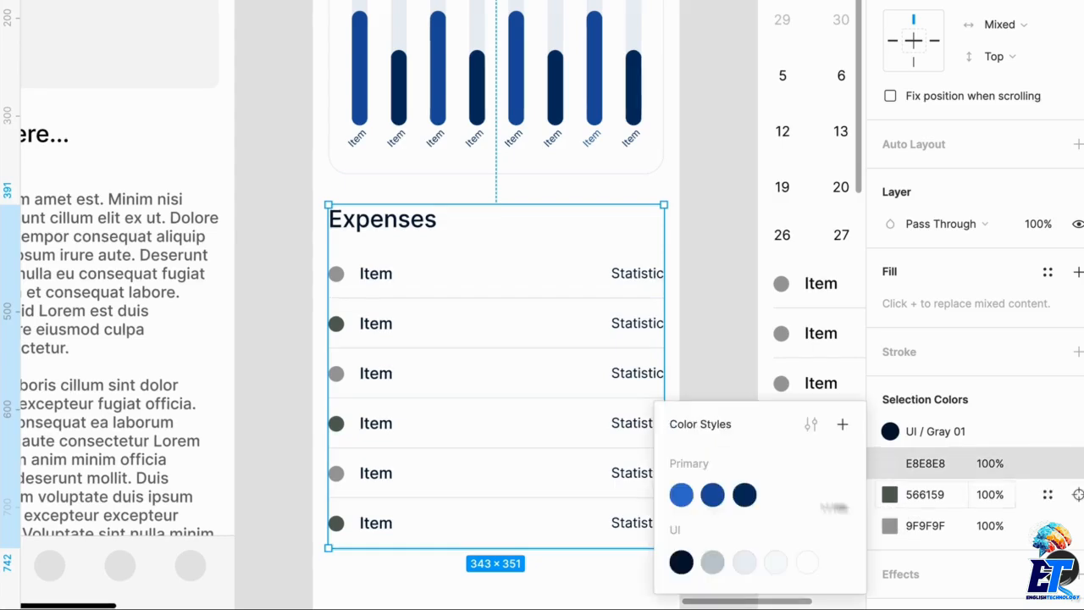
left_click(747, 564)
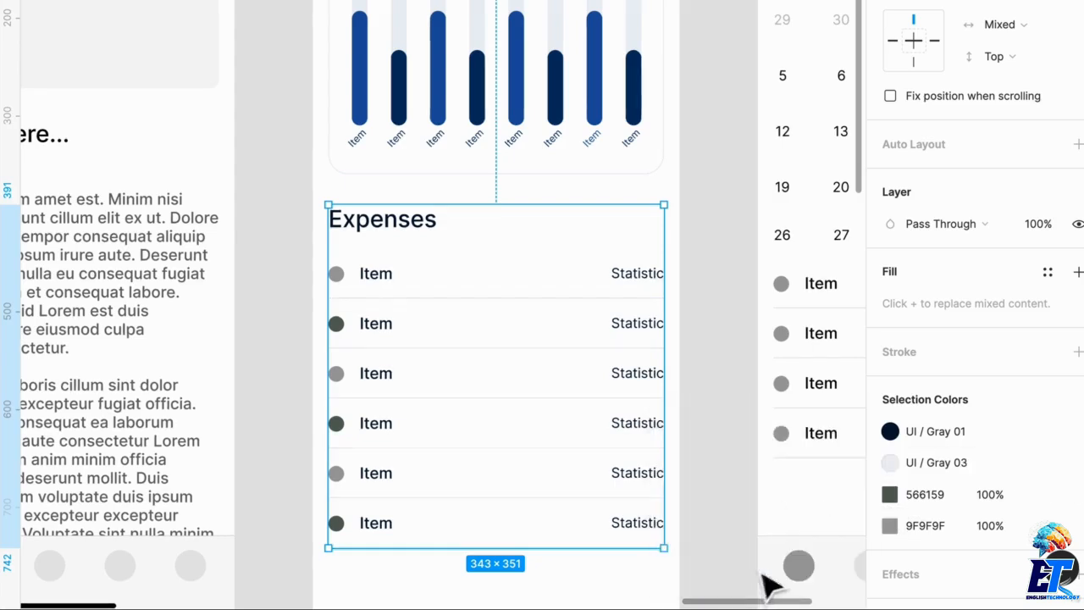
left_click(890, 498)
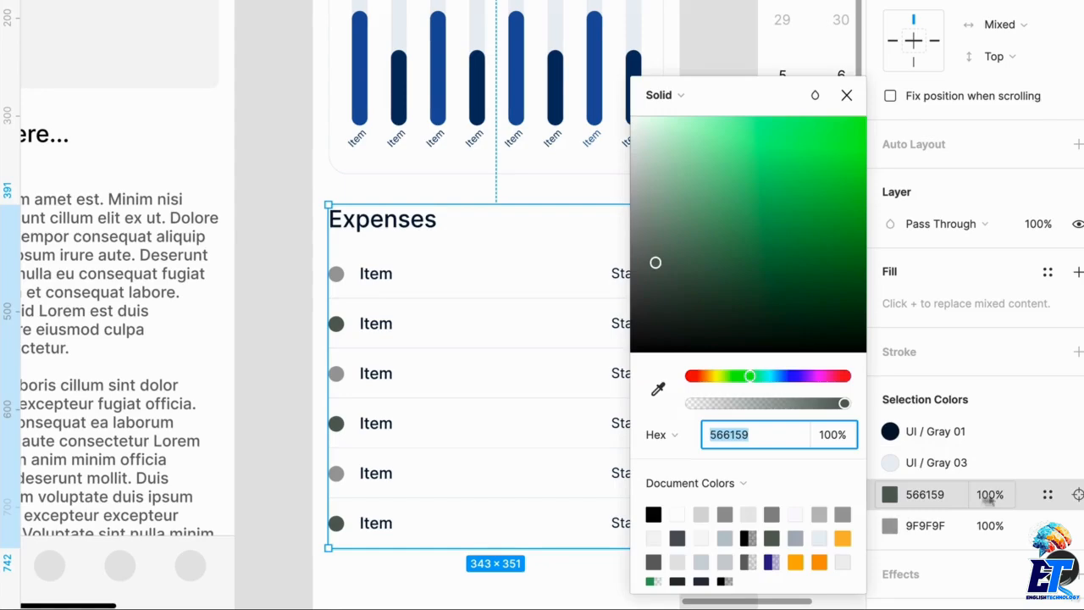
left_click(1047, 495)
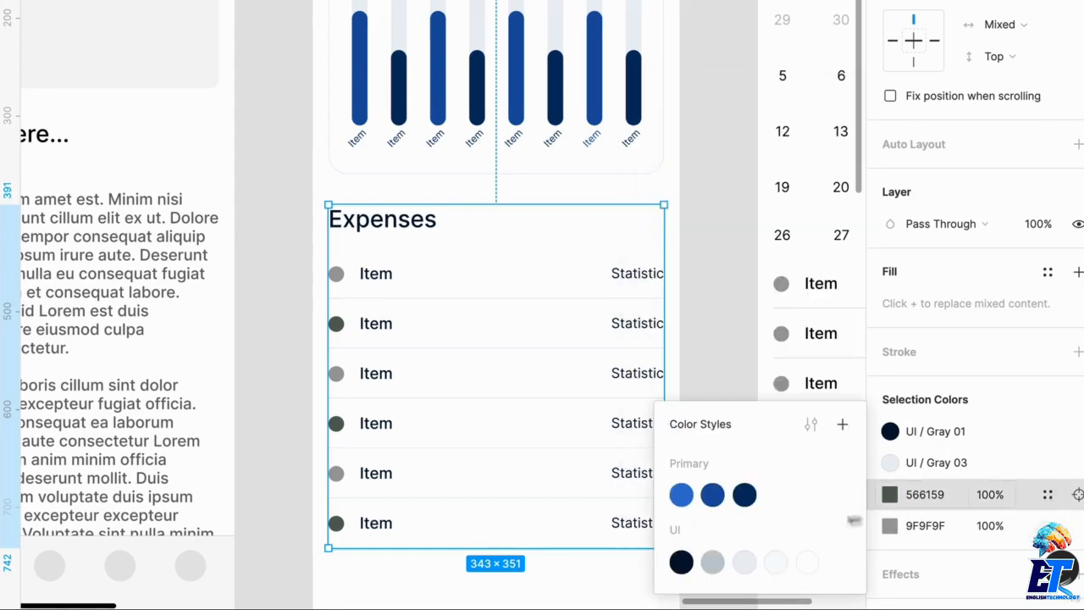
left_click(745, 494)
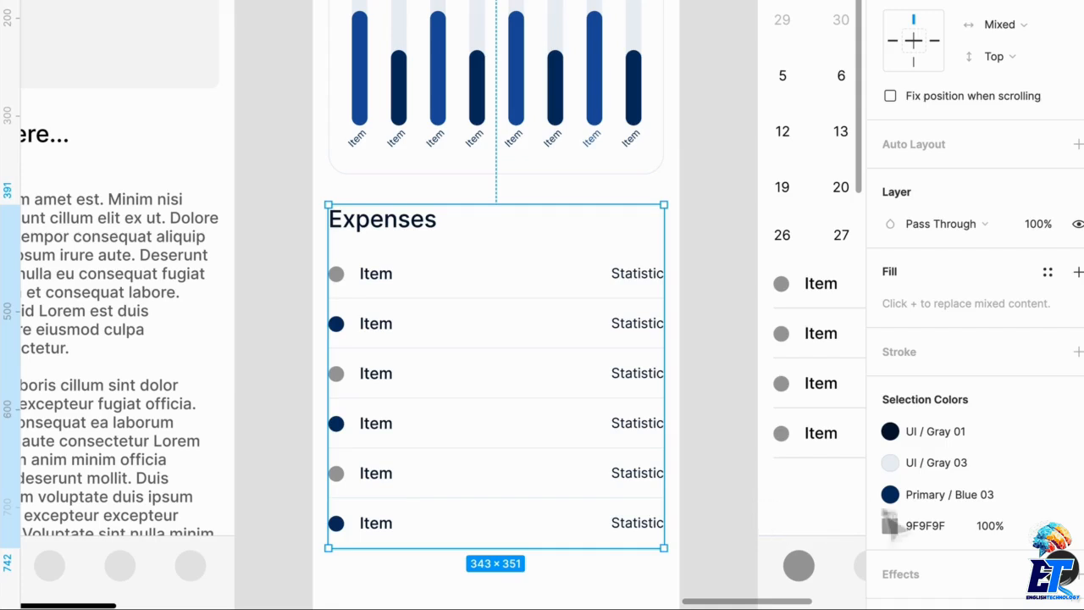
- Apply Primary / Blue 02 to the Expenses list's remaining 9F9F9F gray dots, and deselect the list
scroll(955, 532, "down", 1)
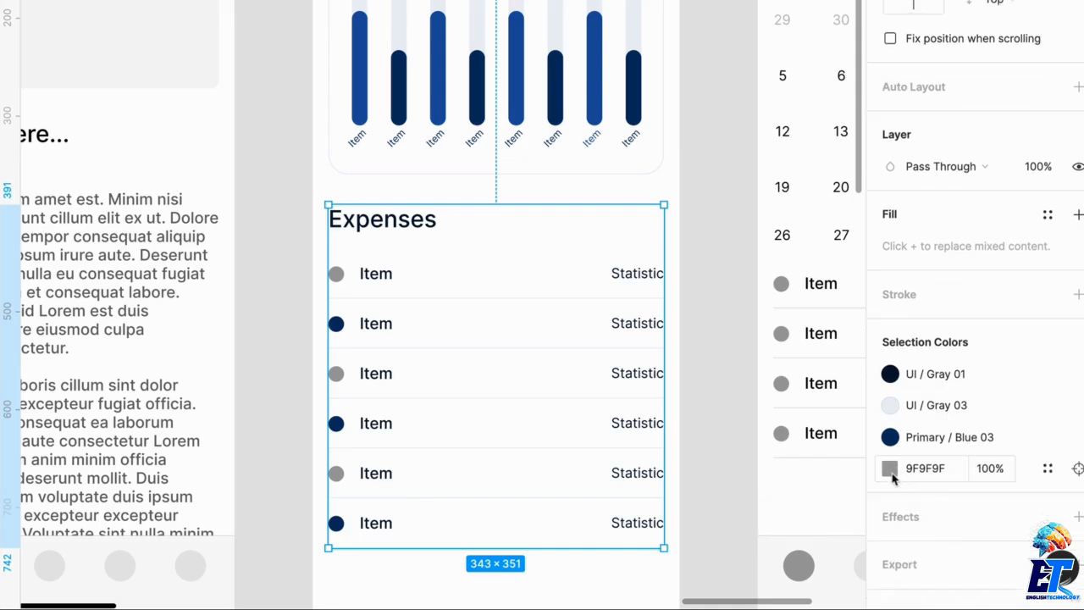
left_click(1047, 471)
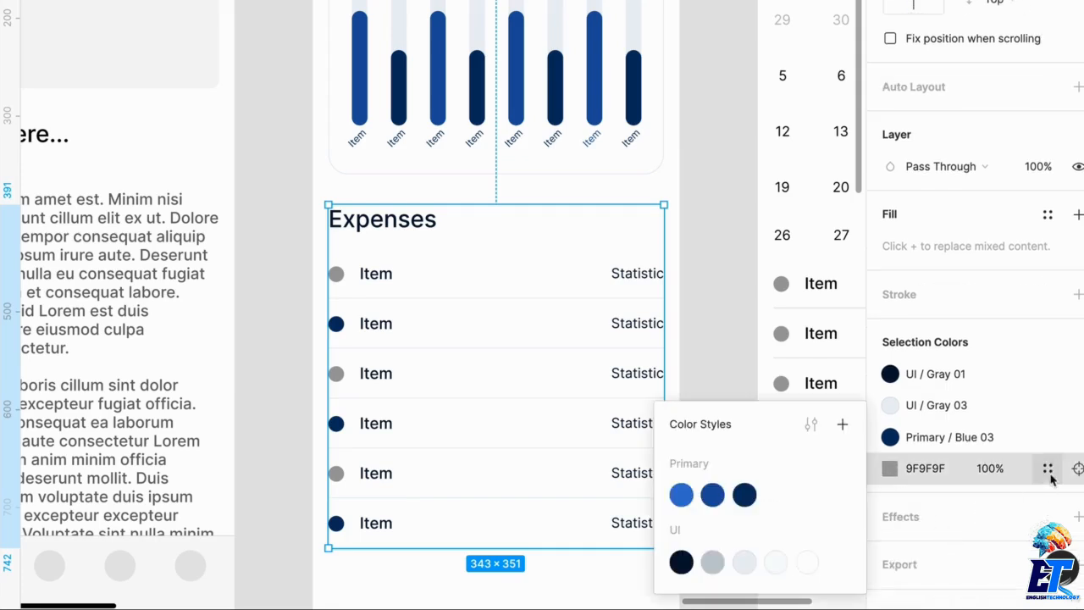
left_click(725, 500)
left_click(270, 297)
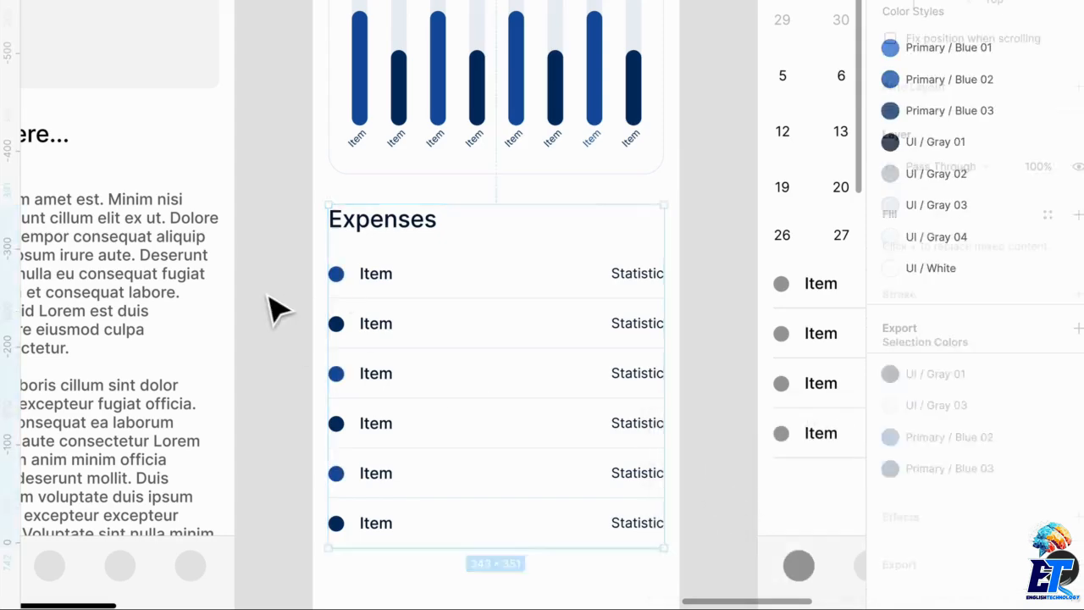
- Review the recolored Expenses screen, and compare the Monochromatic Color Scheme swatches with the uncolored Sign Up and Log In screens
scroll(269, 296, "up", 2)
scroll(269, 296, "down", 1)
scroll(375, 283, "down", 2)
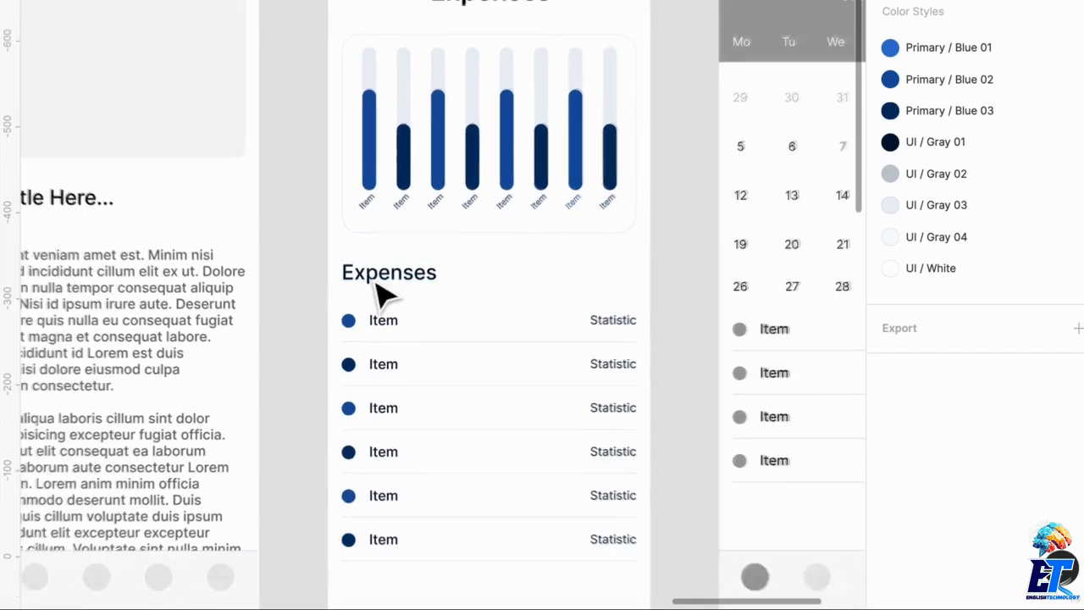
scroll(375, 292, "down", 5)
scroll(322, 326, "up", 3)
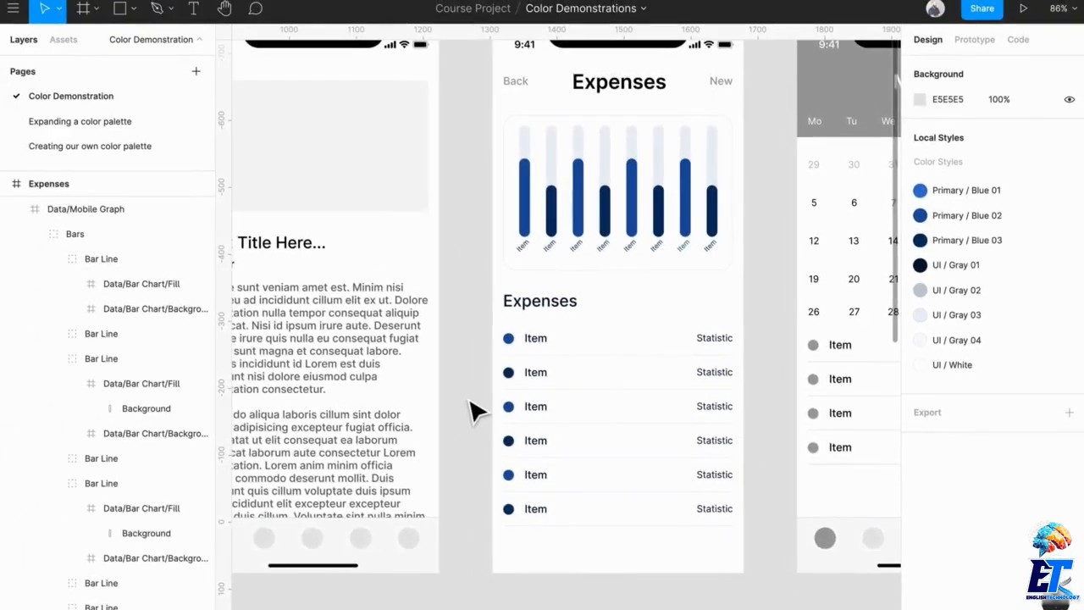
scroll(475, 411, "down", 3)
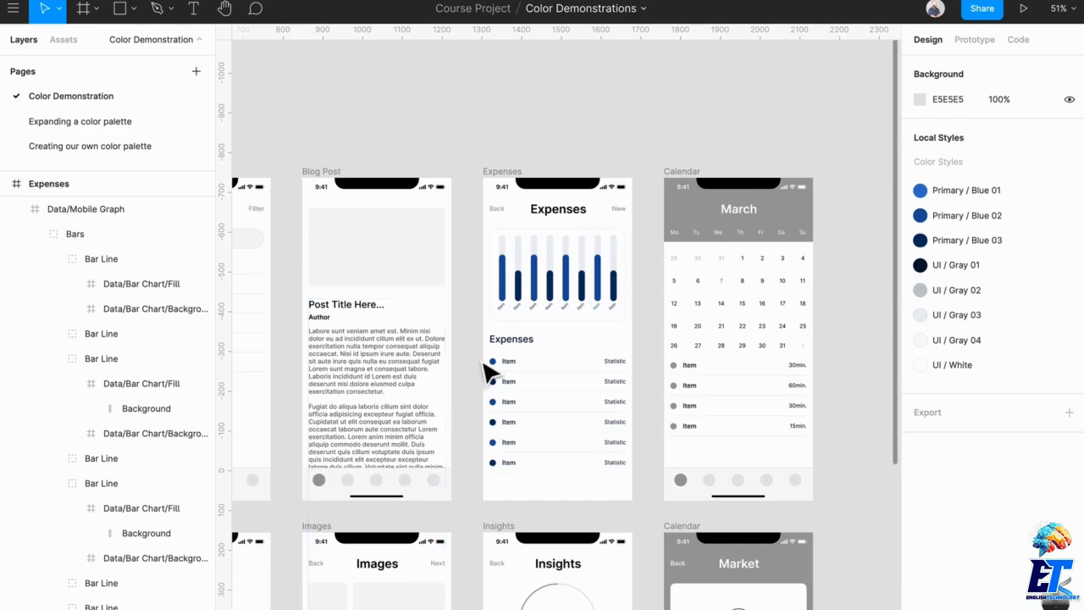
scroll(485, 363, "left", 5)
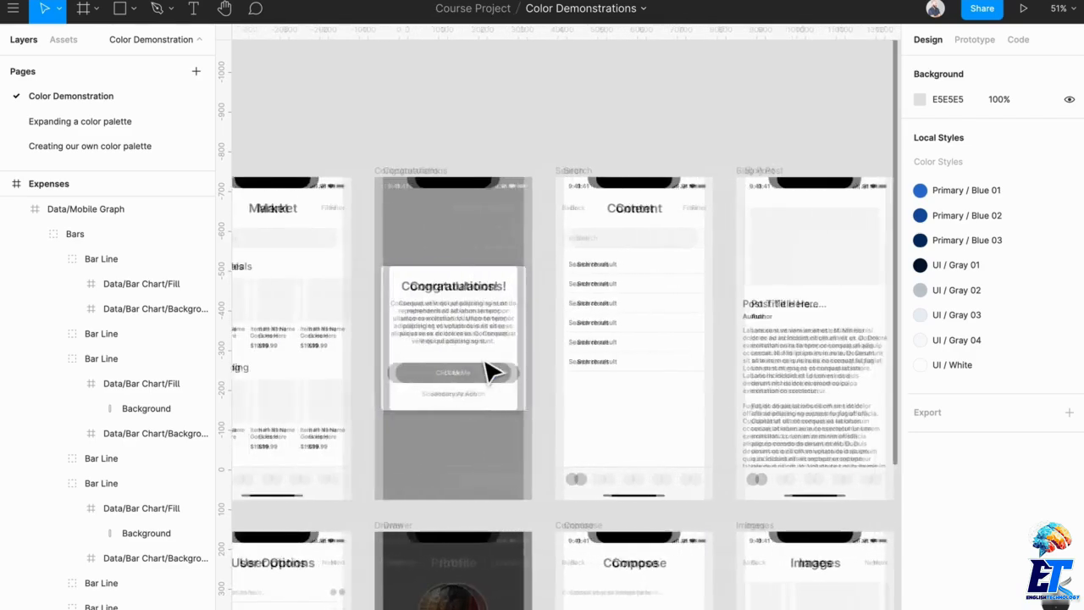
scroll(486, 362, "down", 2)
scroll(485, 362, "left", 7)
scroll(490, 370, "left", 5)
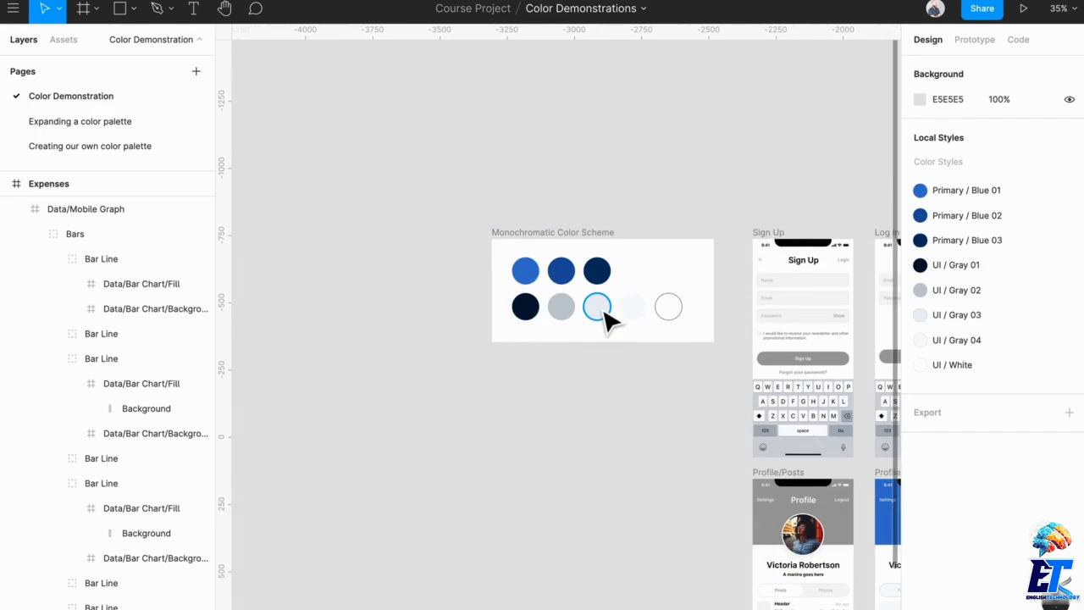
scroll(603, 317, "up", 5)
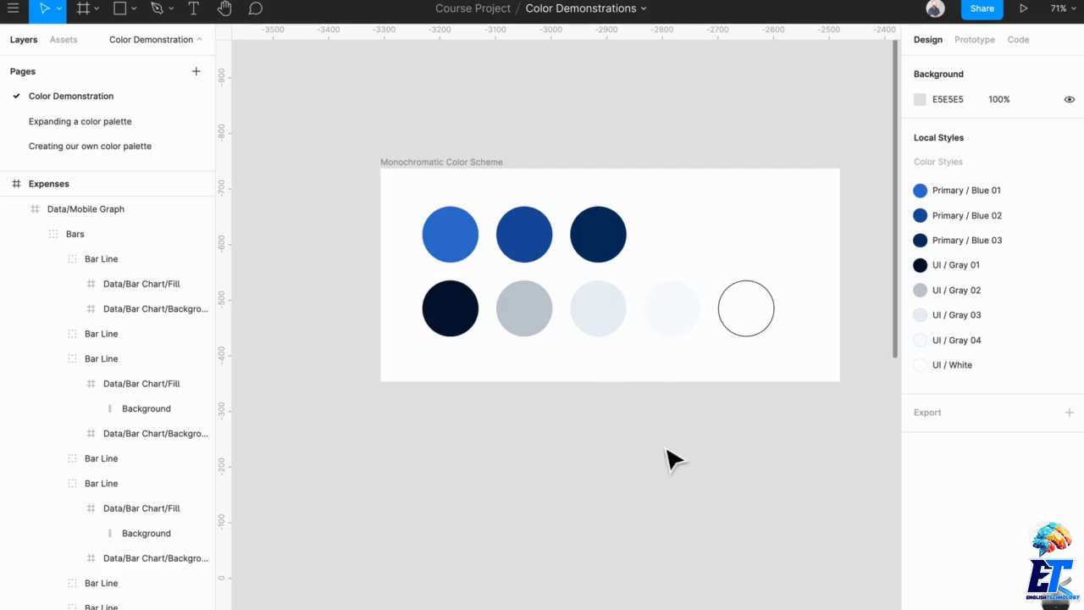
scroll(669, 460, "right", 8)
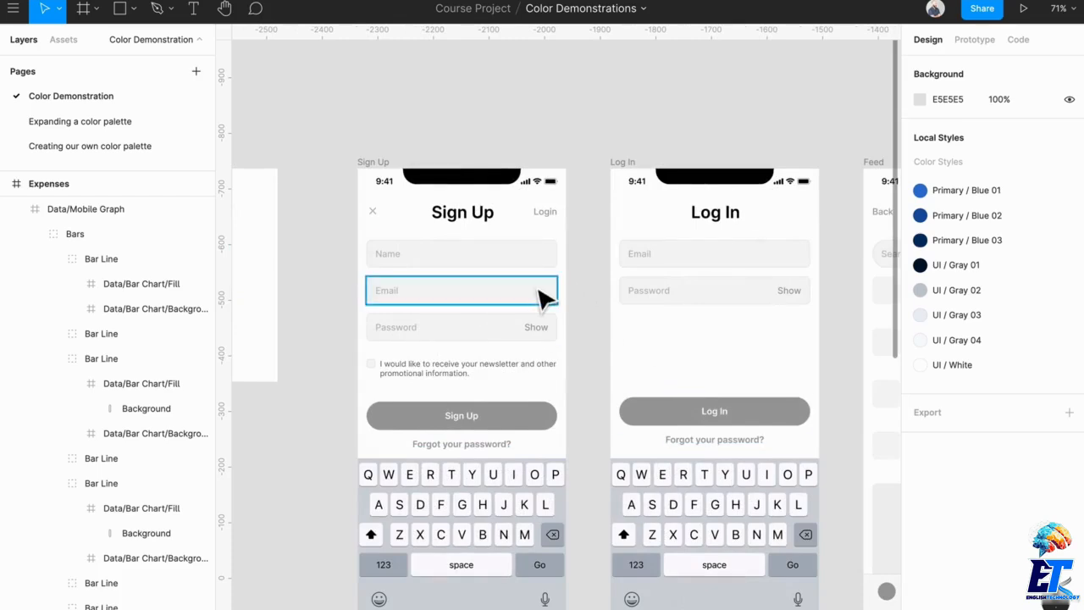
scroll(330, 249, "left", 3)
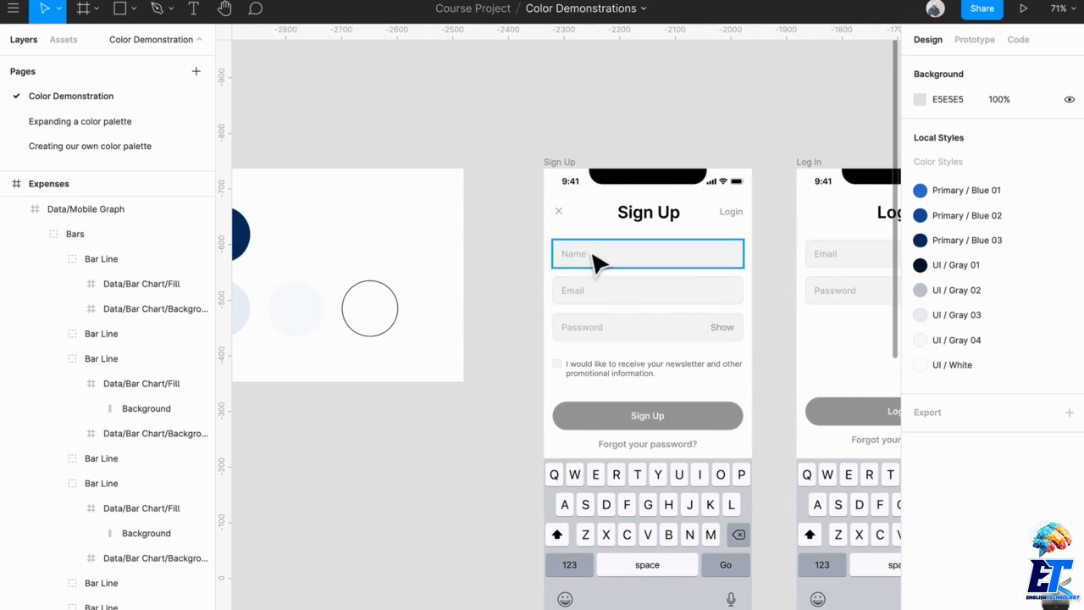
scroll(553, 279, "left", 5)
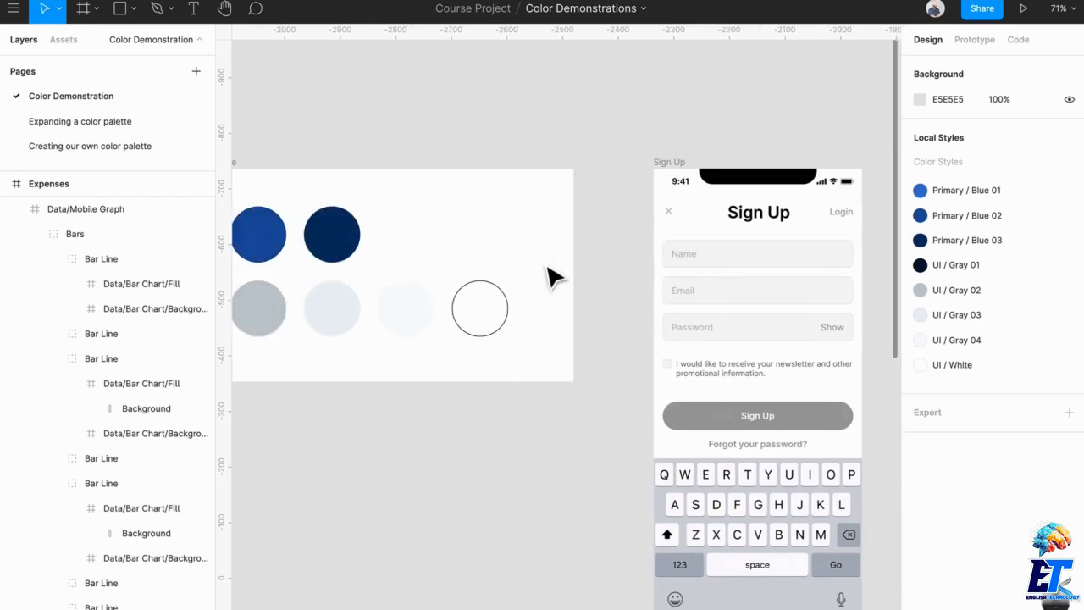